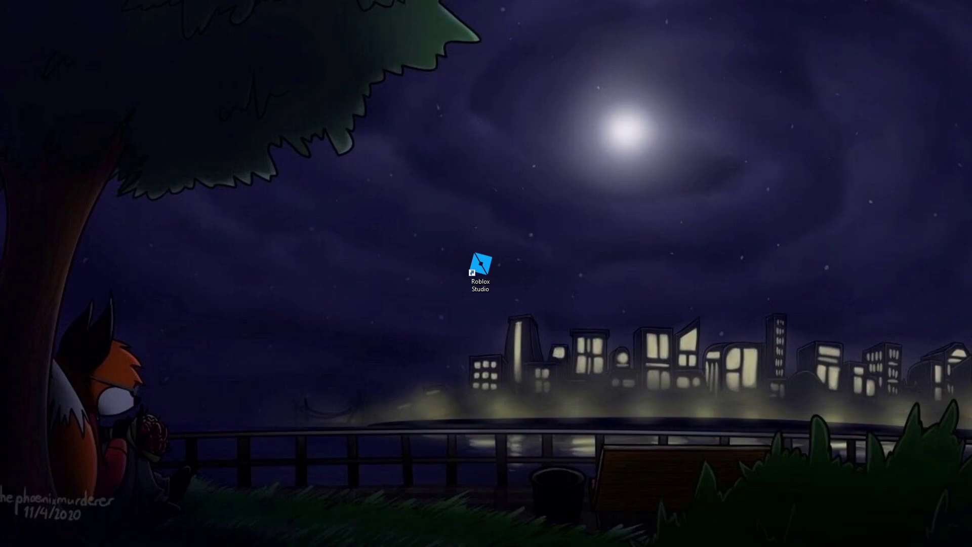
Open the Create page on the Roblox website
{"action": "left_click_drag", "start_coordinate": [373, 345], "coordinate": [574, 229]}
{"action": "left_click", "coordinate": [554, 278]}
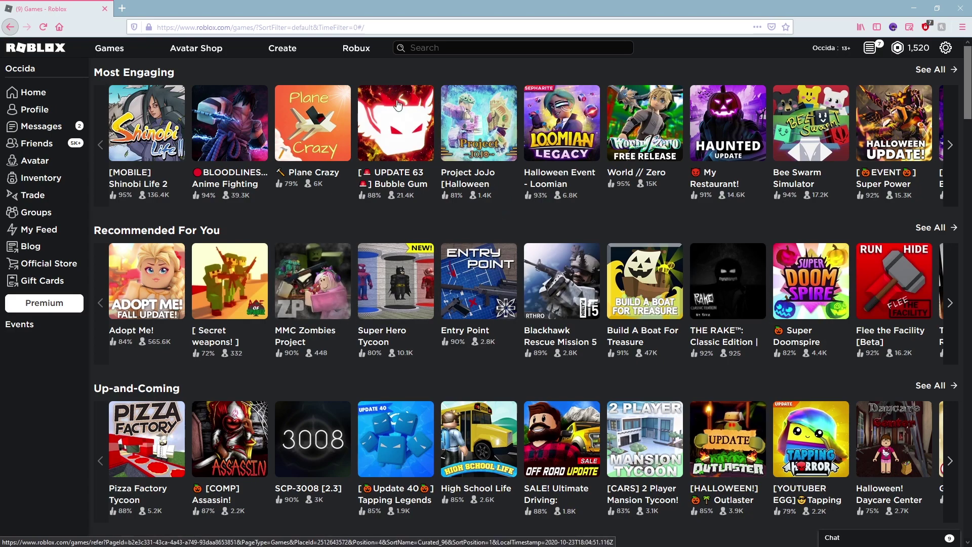
{"action": "left_click", "coordinate": [283, 50]}
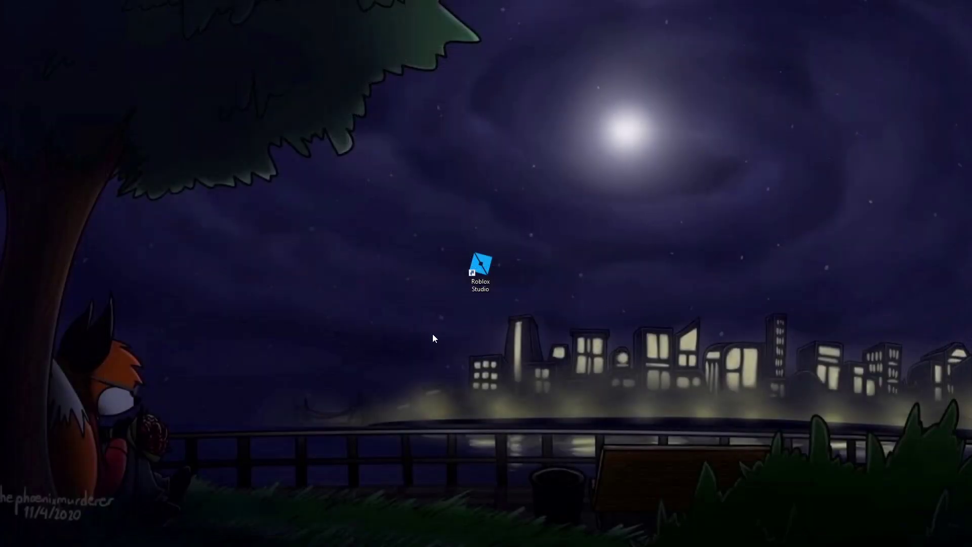
Launch Roblox Studio from the desktop and browse the recent, personal, group and shared games
{"action": "left_click_drag", "start_coordinate": [430, 340], "coordinate": [554, 209]}
{"action": "double_click", "coordinate": [482, 261]}
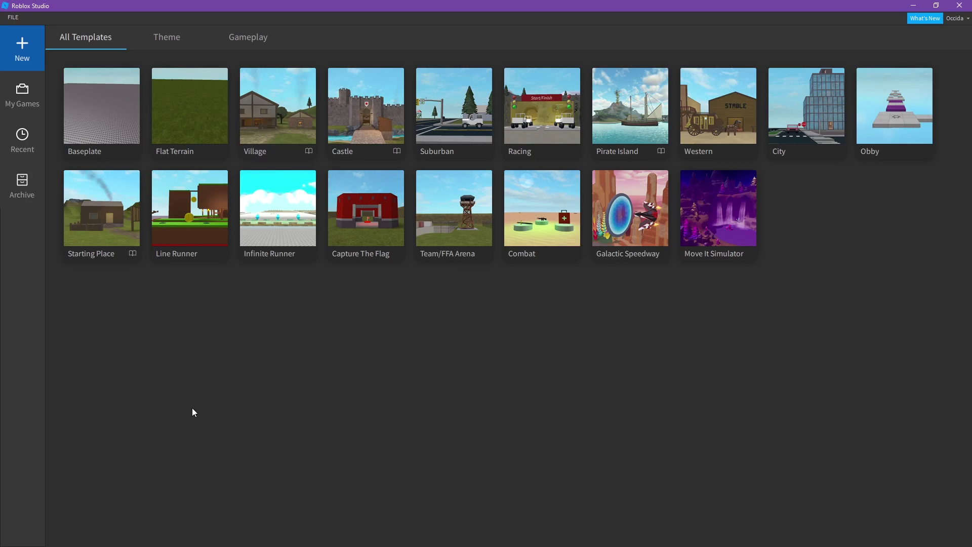
{"action": "left_click", "coordinate": [22, 140]}
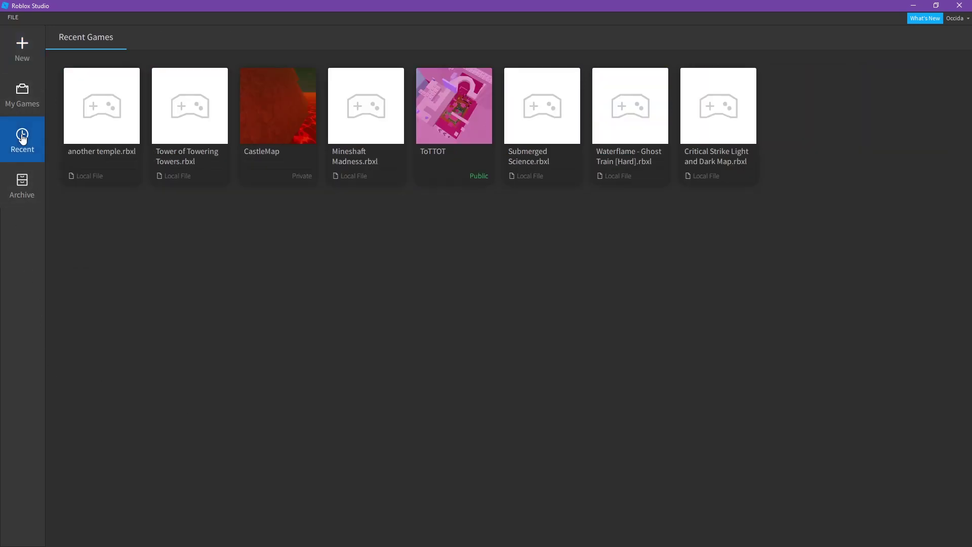
{"action": "left_click", "coordinate": [27, 103]}
{"action": "left_click", "coordinate": [165, 37]}
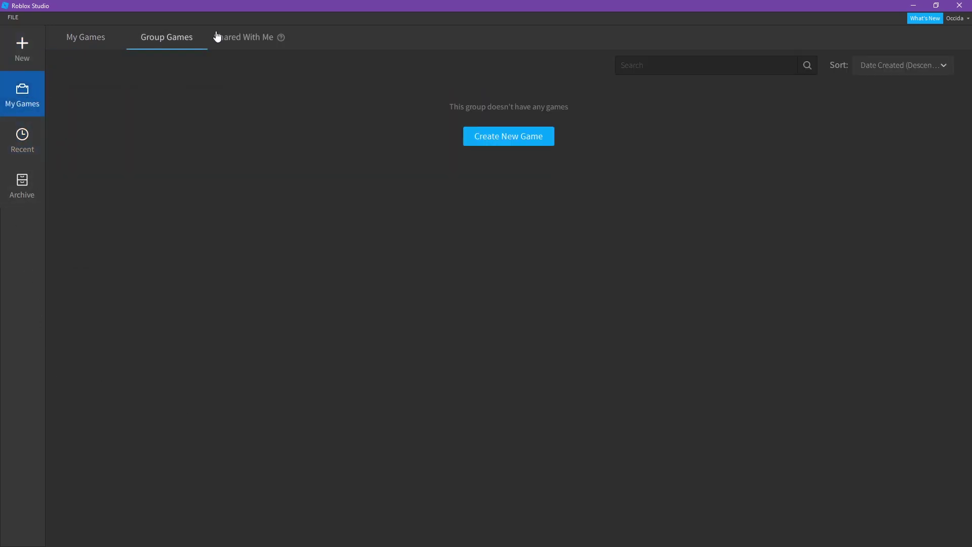
{"action": "left_click", "coordinate": [218, 37]}
{"action": "left_click", "coordinate": [98, 37]}
Create a new place from the Baseplate template
{"action": "left_click", "coordinate": [25, 48]}
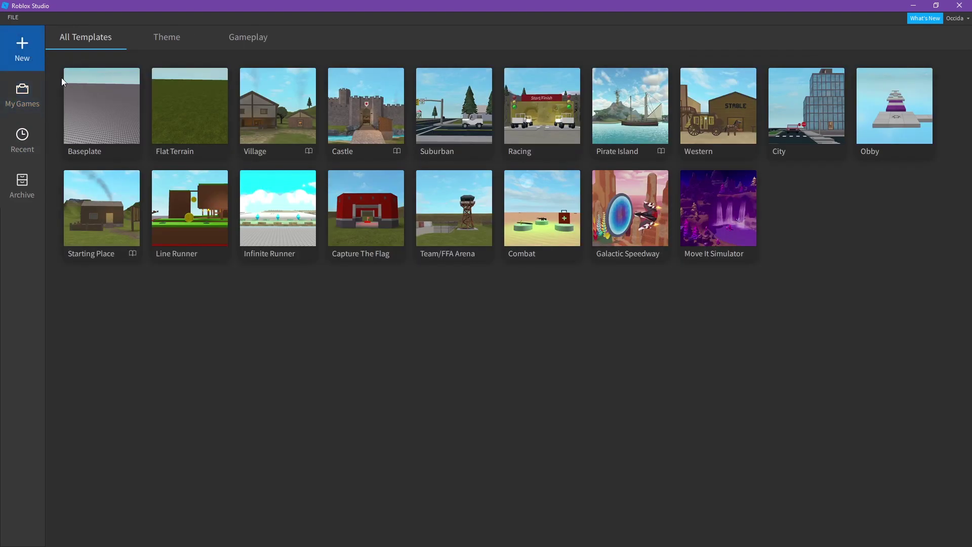
{"action": "left_click", "coordinate": [87, 105]}
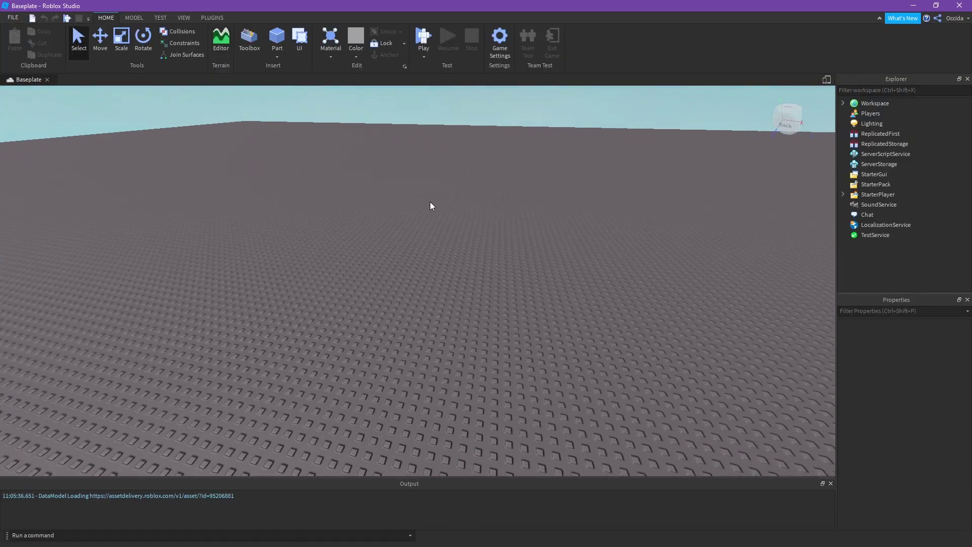
{"action": "scroll", "coordinate": [430, 201], "scroll_direction": "down", "scroll_amount": 6}
{"action": "right_click_drag", "start_coordinate": [430, 201], "coordinate": [429, 209]}
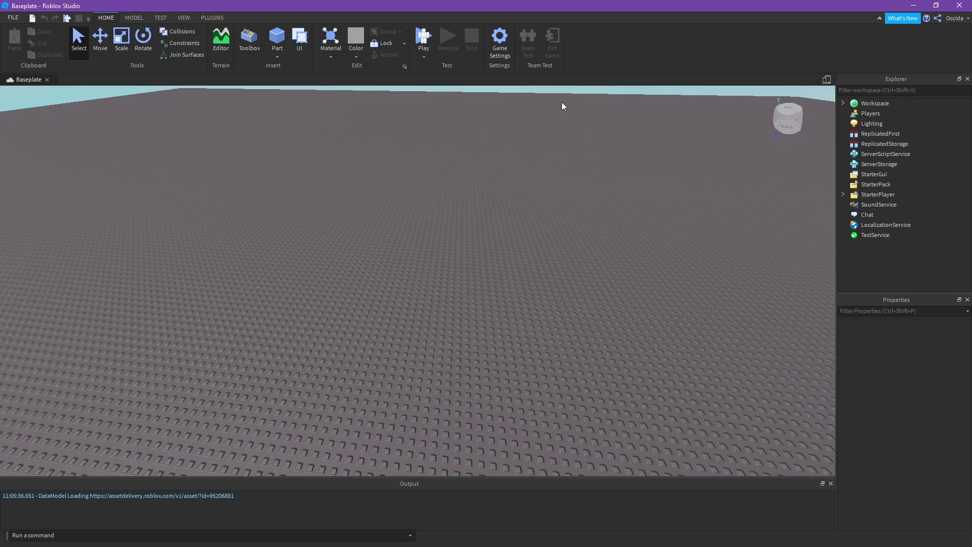
Look through the Home, Model, Test, View and Plugins tool sets to see what each one offers
{"action": "left_click", "coordinate": [133, 17]}
{"action": "left_click", "coordinate": [160, 18]}
{"action": "left_click", "coordinate": [183, 18]}
{"action": "left_click", "coordinate": [208, 17]}
{"action": "left_click", "coordinate": [106, 17]}
{"action": "left_click", "coordinate": [134, 18]}
{"action": "left_click", "coordinate": [160, 18]}
{"action": "left_click", "coordinate": [184, 18]}
{"action": "left_click", "coordinate": [212, 18]}
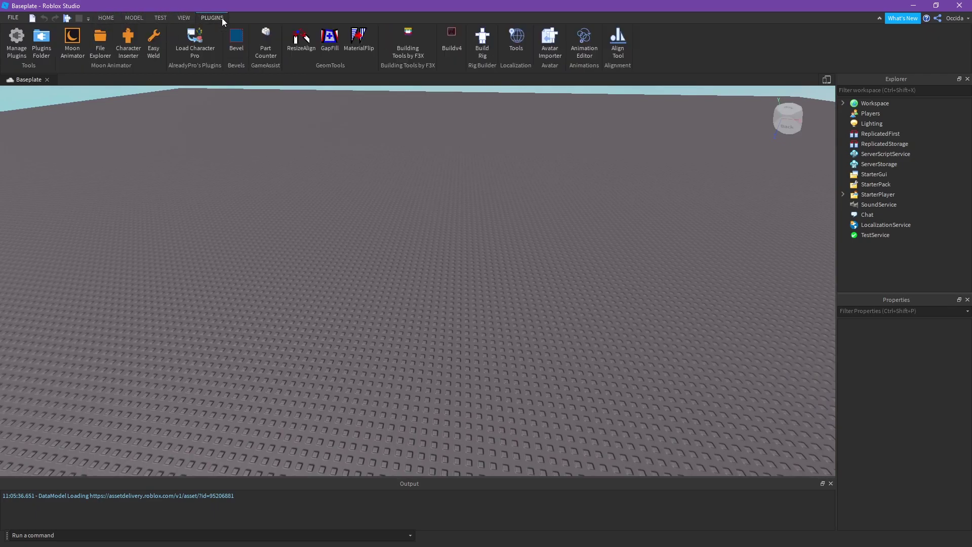
{"action": "left_click", "coordinate": [113, 18]}
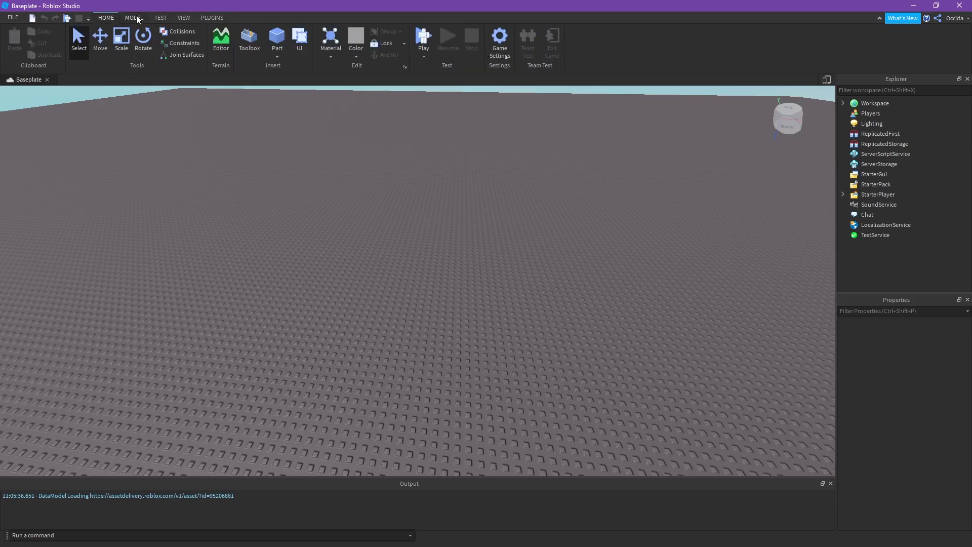
{"action": "left_click", "coordinate": [134, 18]}
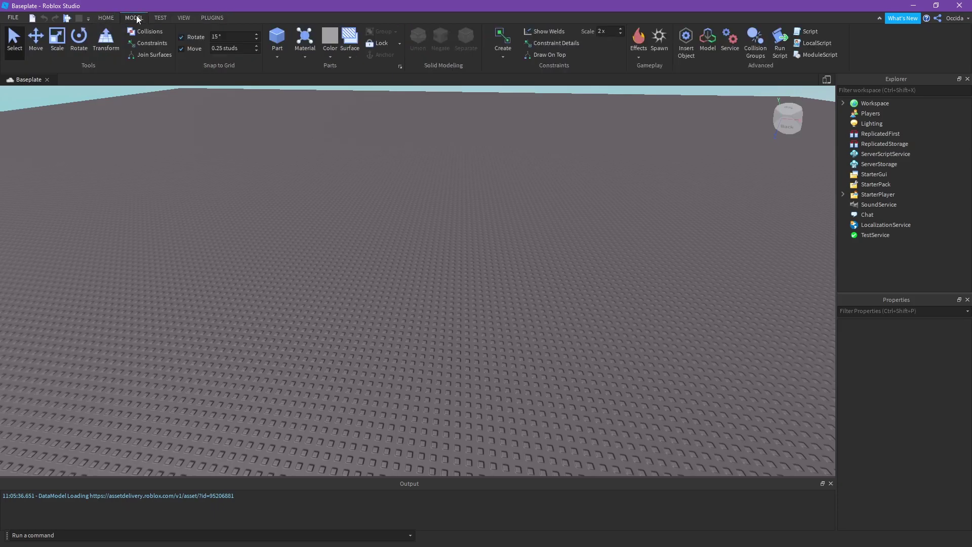
{"action": "left_click", "coordinate": [114, 18]}
{"action": "left_click", "coordinate": [162, 15]}
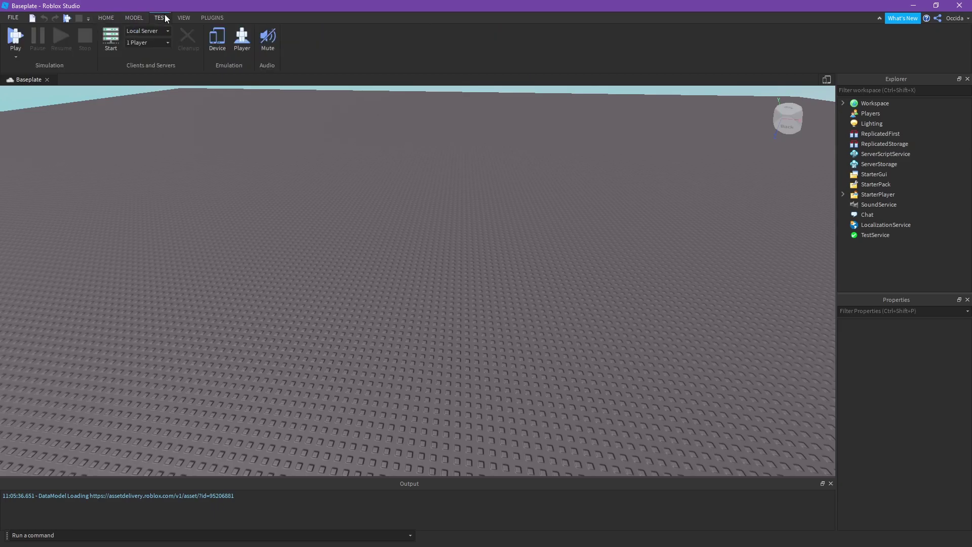
{"action": "left_click", "coordinate": [184, 17]}
{"action": "left_click", "coordinate": [213, 17]}
Insert a block part onto the baseplate
{"action": "left_click", "coordinate": [141, 18]}
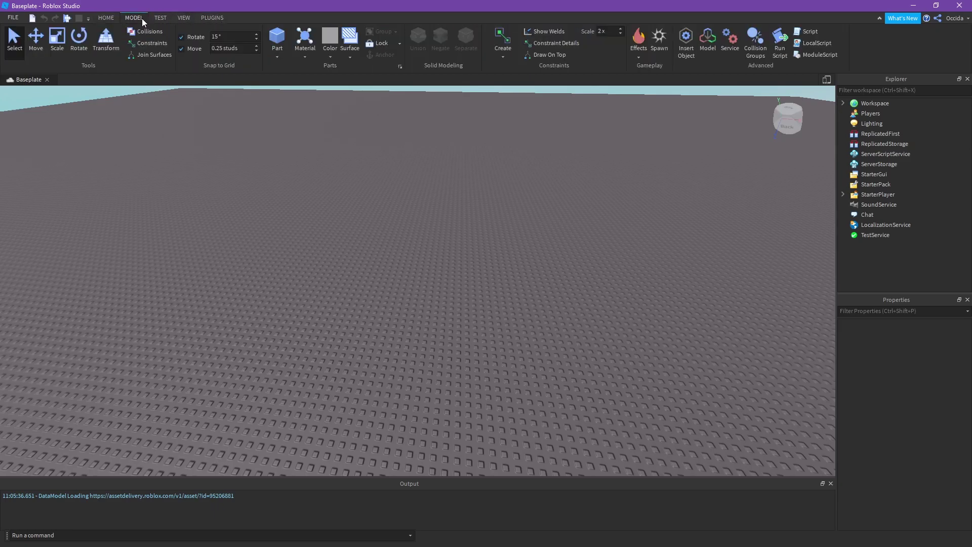
{"action": "scroll", "coordinate": [320, 160], "scroll_direction": "up", "scroll_amount": 5}
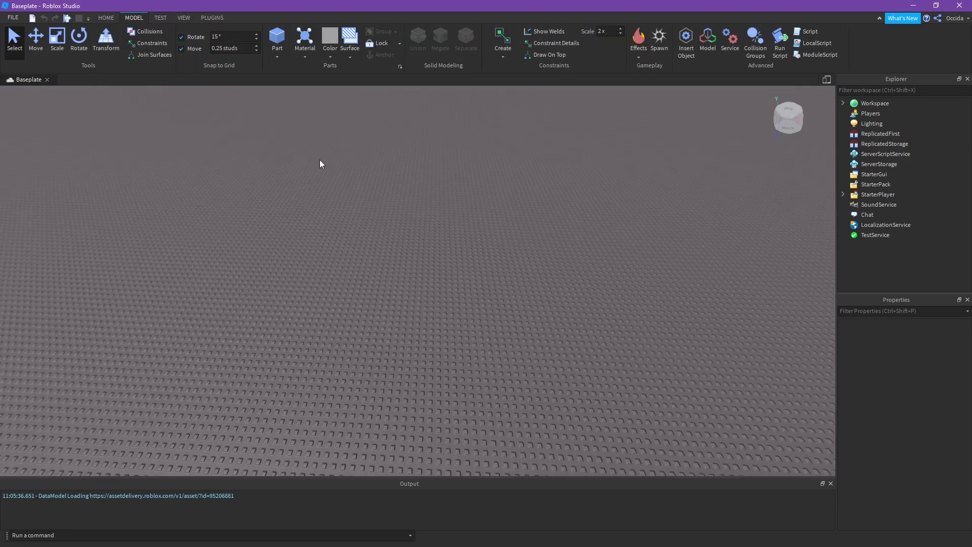
{"action": "scroll", "coordinate": [320, 160], "scroll_direction": "up", "scroll_amount": 2}
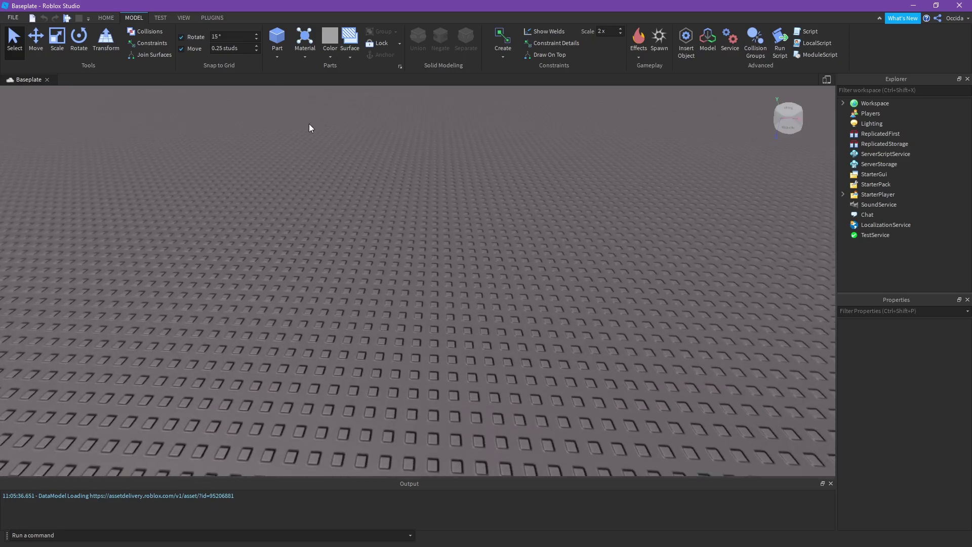
{"action": "left_click", "coordinate": [282, 38]}
{"action": "key", "text": "d"}
{"action": "left_click", "coordinate": [372, 259]}
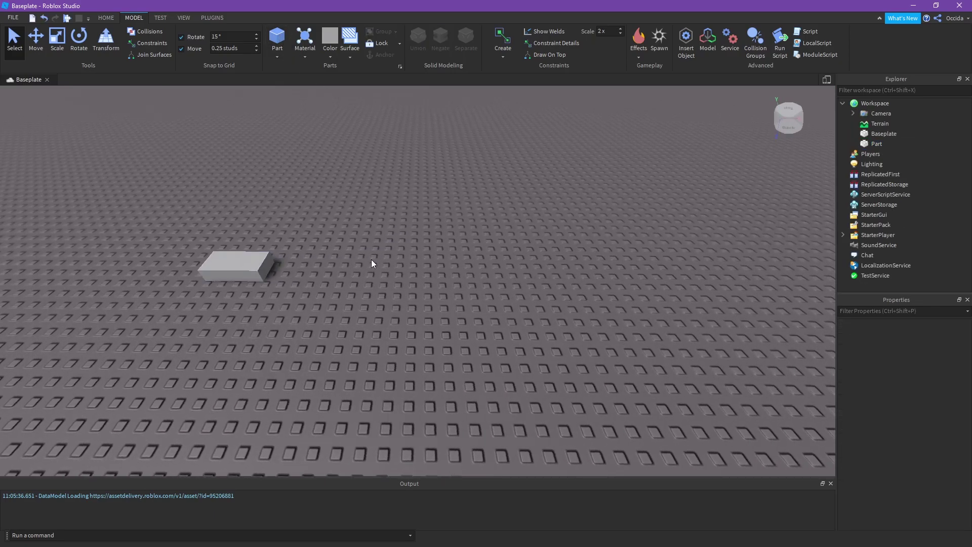
Insert a wedge part onto the baseplate beside the block
{"action": "left_click", "coordinate": [277, 56]}
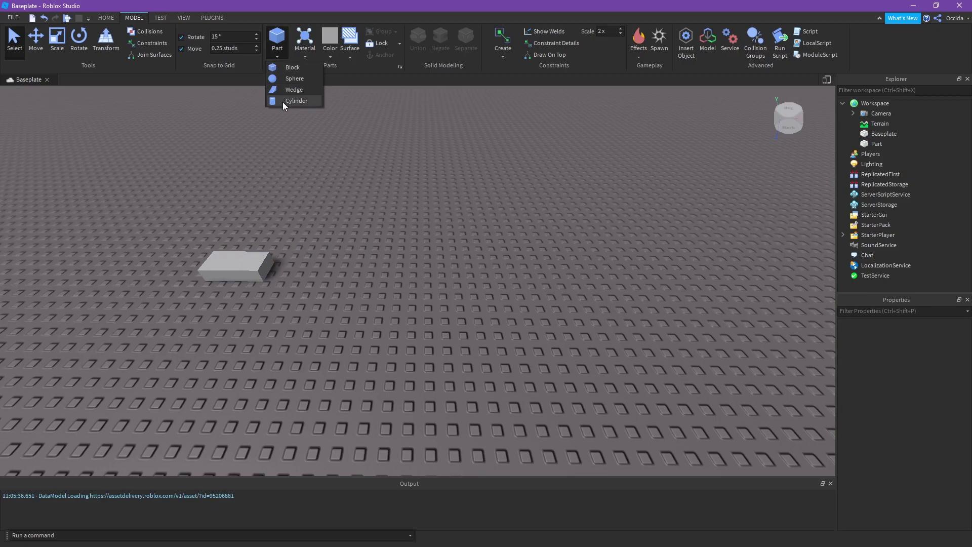
{"action": "left_click", "coordinate": [291, 90]}
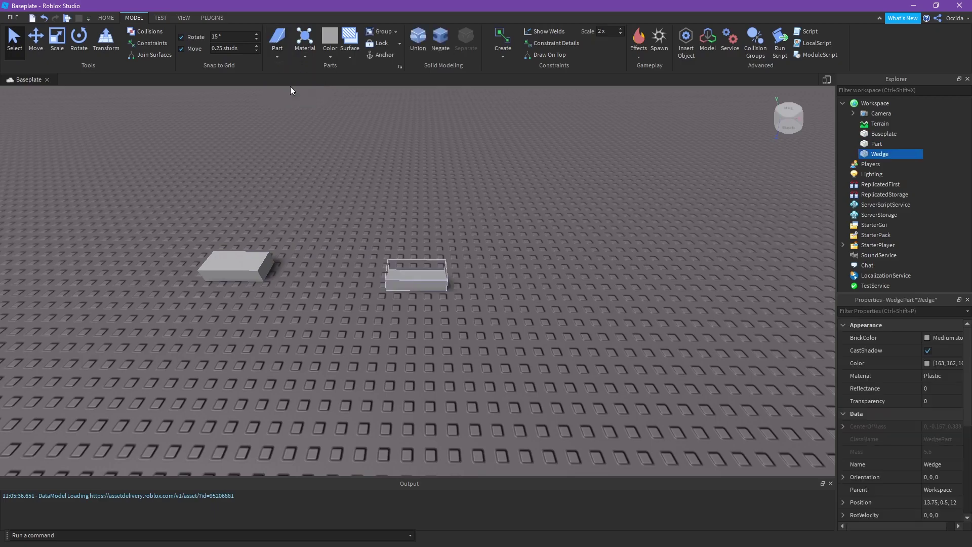
{"action": "left_click", "coordinate": [459, 213]}
{"action": "scroll", "coordinate": [514, 252], "scroll_direction": "up", "scroll_amount": 3}
{"action": "left_click", "coordinate": [515, 253]}
{"action": "left_click", "coordinate": [473, 207]}
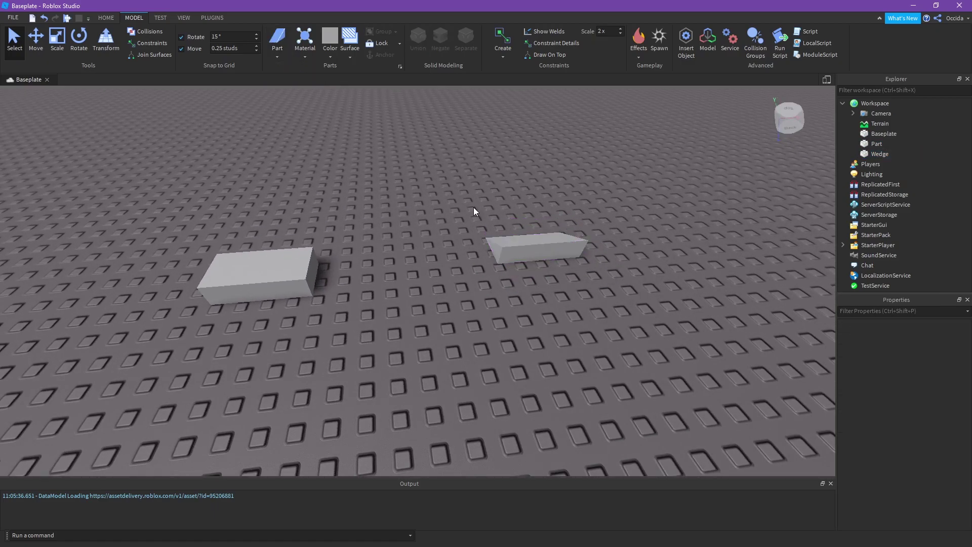
Reposition the block and the wedge closer together on the baseplate
{"action": "scroll", "coordinate": [473, 208], "scroll_direction": "down", "scroll_amount": 5}
{"action": "right_click_drag", "start_coordinate": [473, 208], "coordinate": [433, 206]}
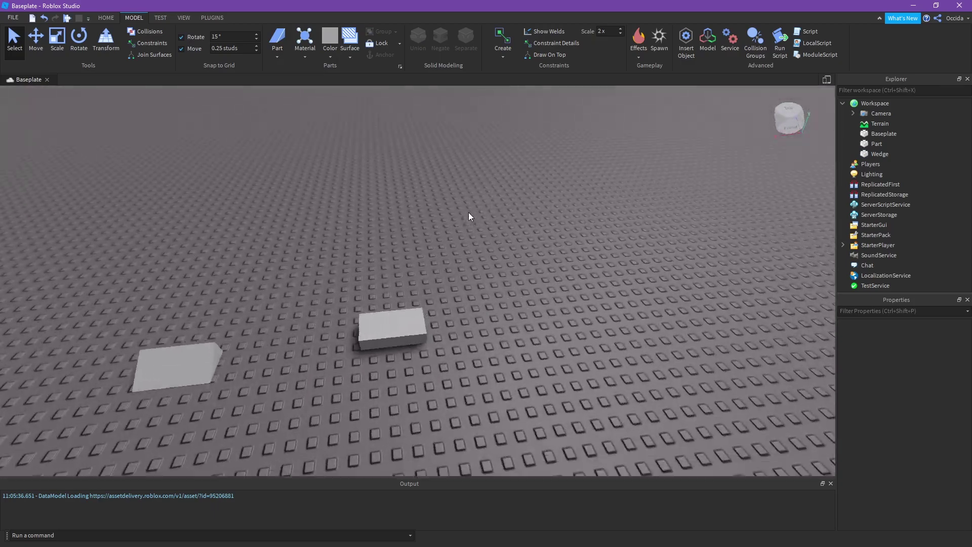
{"action": "left_click_drag", "start_coordinate": [340, 239], "coordinate": [375, 234]}
{"action": "left_click_drag", "start_coordinate": [445, 229], "coordinate": [426, 242]}
{"action": "left_click", "coordinate": [506, 240]}
{"action": "right_click_drag", "start_coordinate": [507, 240], "coordinate": [505, 241]}
Raise the block and the wedge together into the air above the baseplate, to a height of about 31.5 studs
{"action": "left_click_drag", "start_coordinate": [280, 333], "coordinate": [465, 142]}
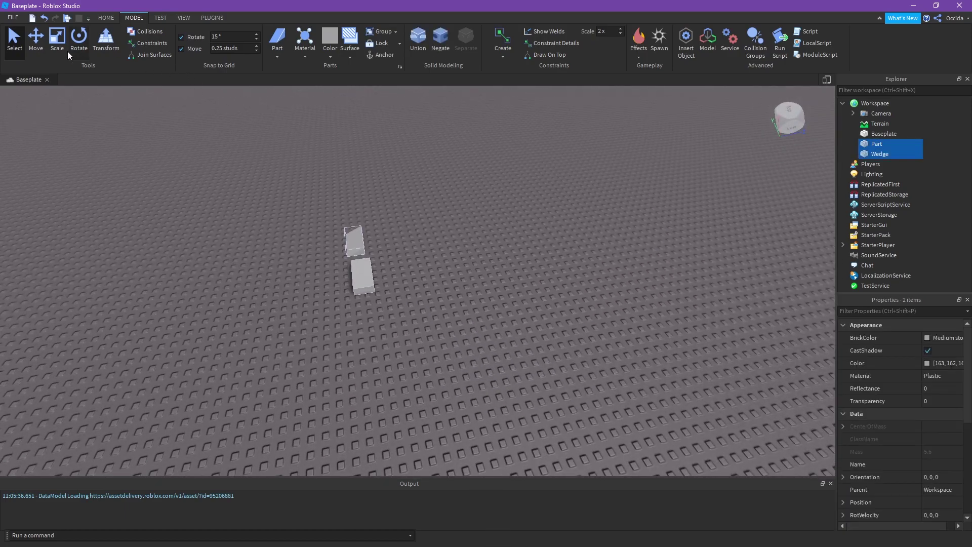
{"action": "left_click", "coordinate": [31, 56]}
{"action": "right_click_drag", "start_coordinate": [347, 165], "coordinate": [350, 167]}
{"action": "left_click", "coordinate": [488, 186]}
{"action": "right_click_drag", "start_coordinate": [488, 187], "coordinate": [488, 187]}
{"action": "key", "text": "w"}
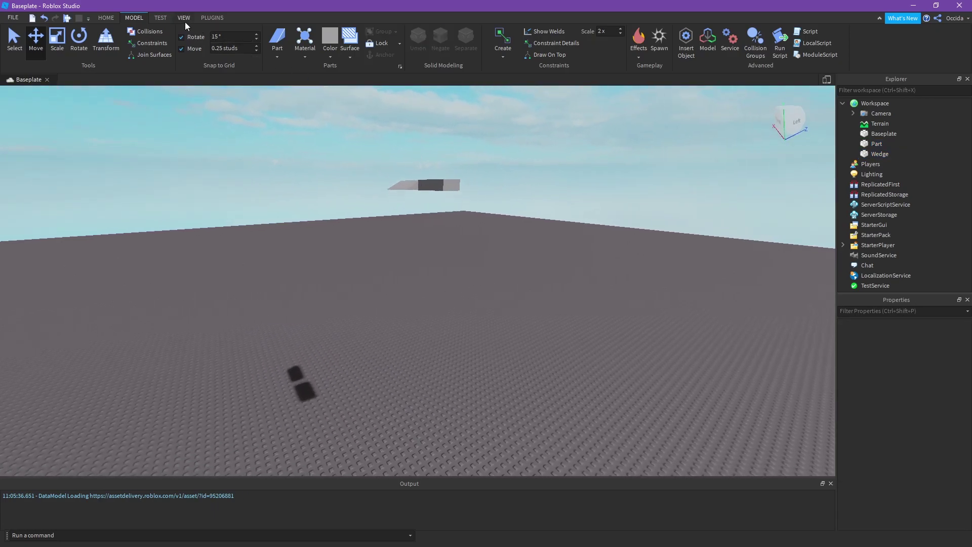
Playtest the place with Play Here to see how the unanchored raised parts behave, and stop the test
{"action": "left_click", "coordinate": [161, 21]}
{"action": "left_click", "coordinate": [16, 56]}
{"action": "left_click", "coordinate": [23, 86]}
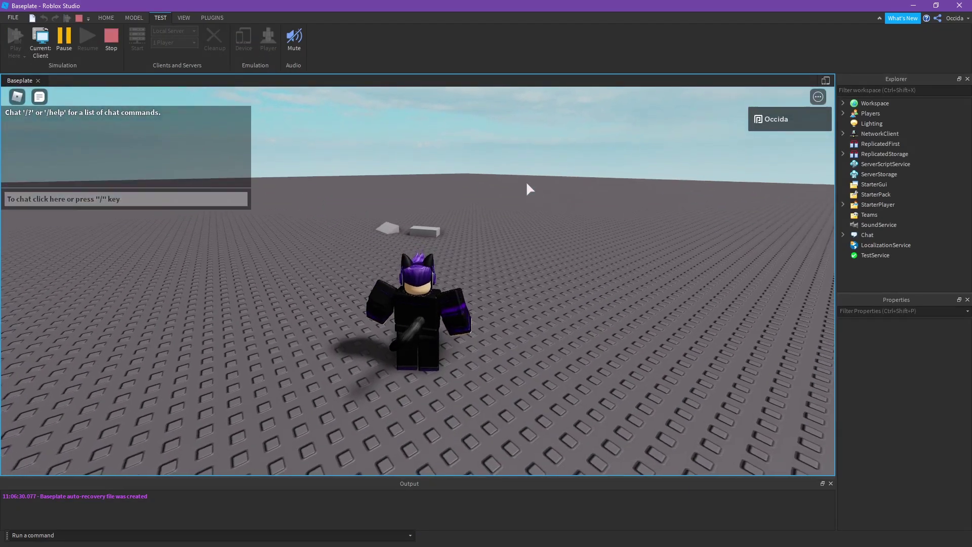
{"action": "right_click_drag", "start_coordinate": [526, 183], "coordinate": [527, 184]}
{"action": "key", "text": "w"}
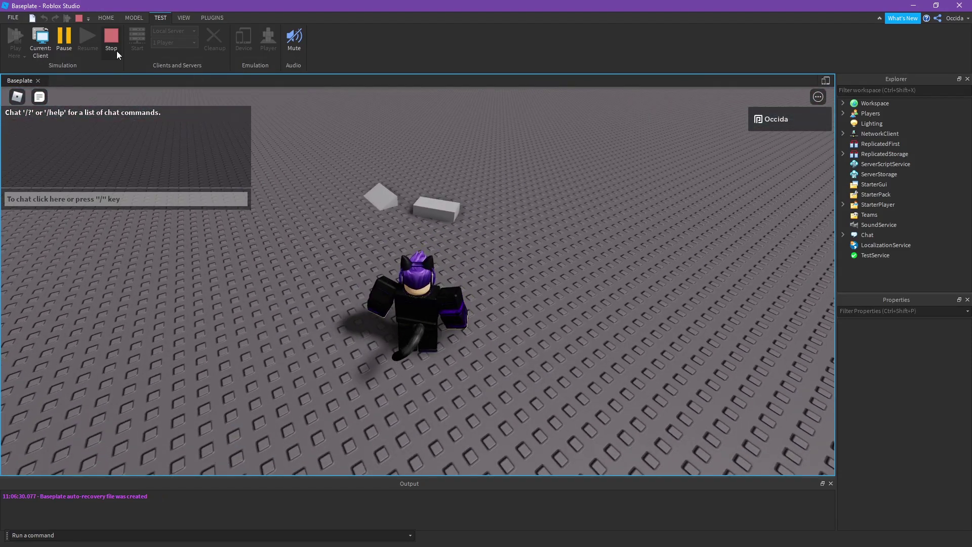
{"action": "left_click", "coordinate": [117, 51]}
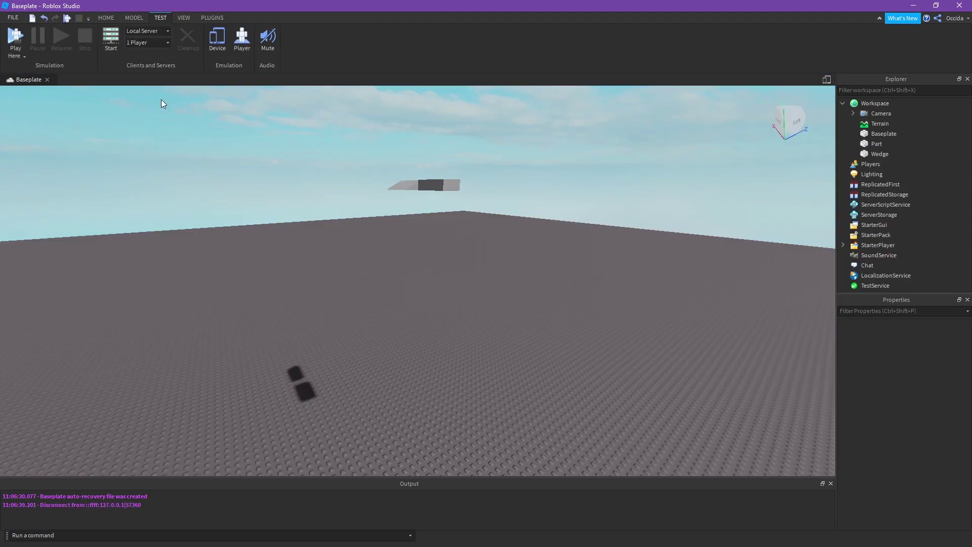
Anchor both the raised block and the wedge
{"action": "key", "text": "e"}
{"action": "right_click_drag", "start_coordinate": [459, 336], "coordinate": [460, 336]}
{"action": "key", "text": "w"}
{"action": "key", "text": "a"}
{"action": "left_click", "coordinate": [134, 18]}
{"action": "left_click_drag", "start_coordinate": [126, 403], "coordinate": [497, 193]}
{"action": "right_click_drag", "start_coordinate": [497, 190], "coordinate": [497, 190]}
{"action": "key", "text": "s"}
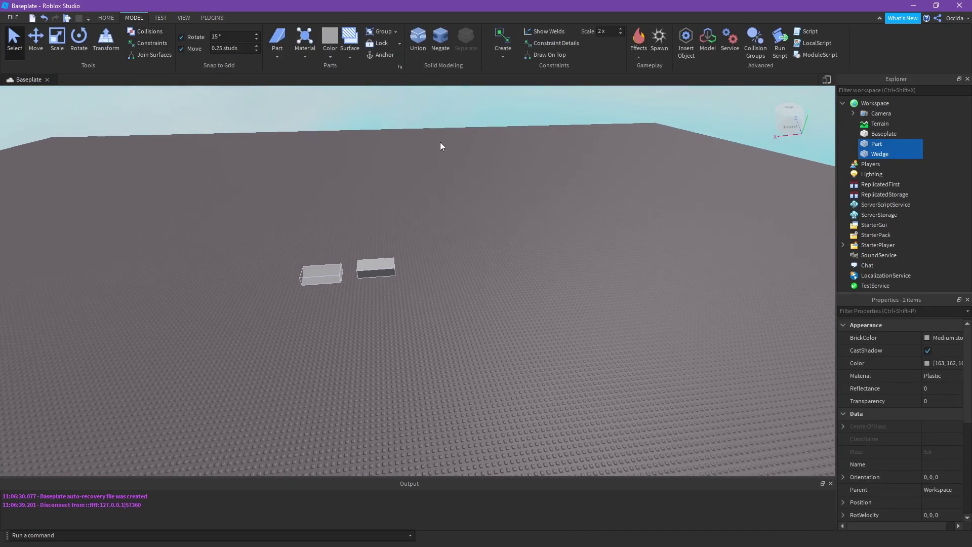
{"action": "key", "text": "w"}
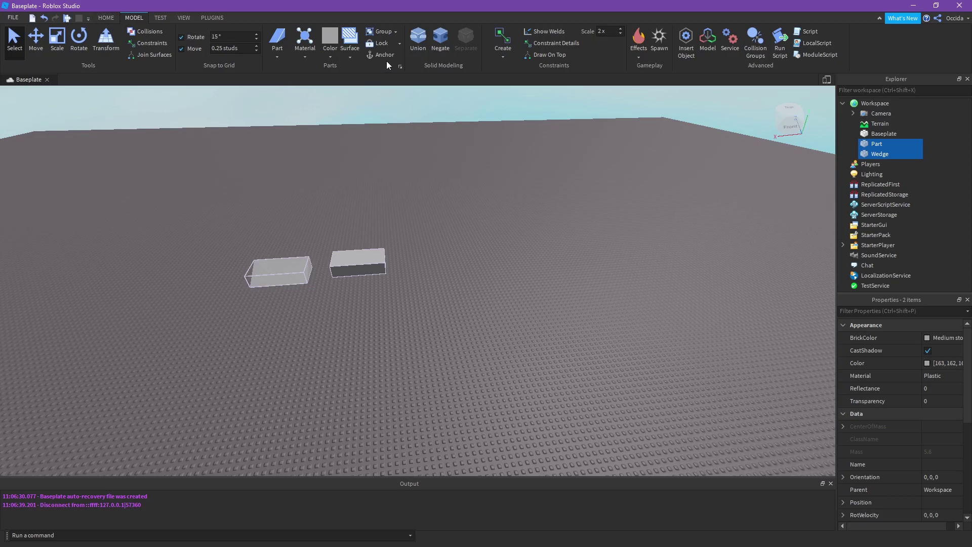
{"action": "left_click", "coordinate": [378, 56]}
{"action": "right_click_drag", "start_coordinate": [462, 163], "coordinate": [461, 163]}
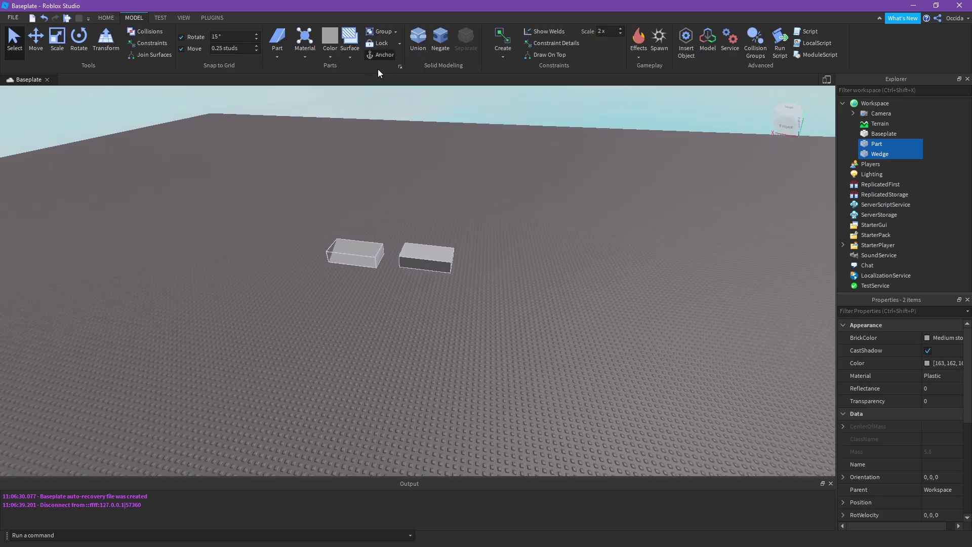
Playtest the place again to check the anchored parts from the ground, and end the test
{"action": "key", "text": "d"}
{"action": "right_click_drag", "start_coordinate": [466, 157], "coordinate": [505, 248]}
{"action": "left_click", "coordinate": [506, 248]}
{"action": "left_click", "coordinate": [160, 18]}
{"action": "left_click", "coordinate": [15, 36]}
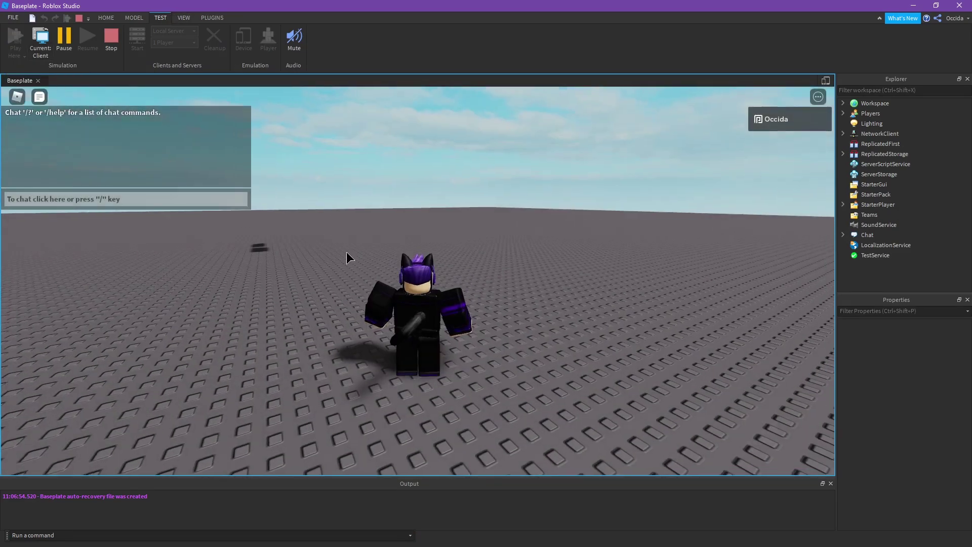
{"action": "key", "text": "s"}
{"action": "right_click_drag", "start_coordinate": [440, 293], "coordinate": [451, 268]}
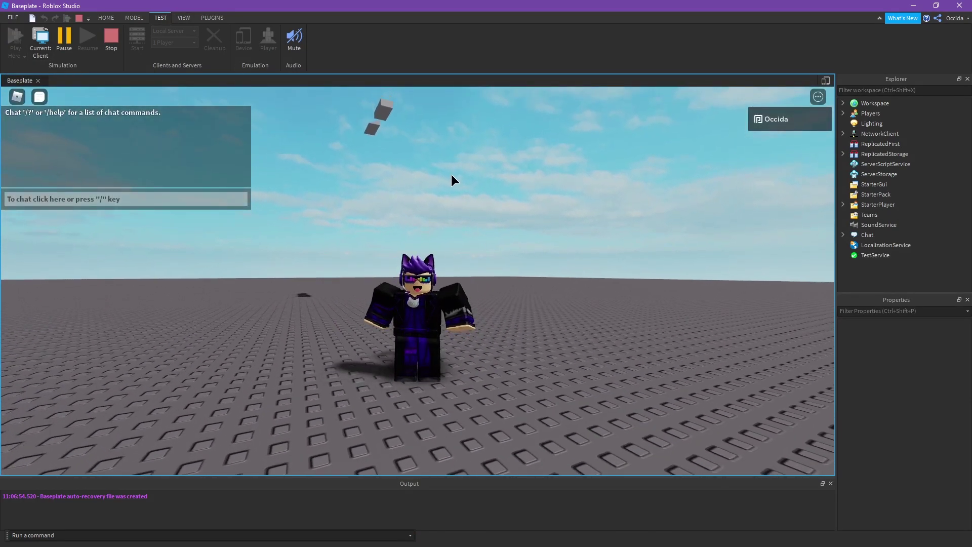
{"action": "key", "text": "a"}
{"action": "key", "text": "w"}
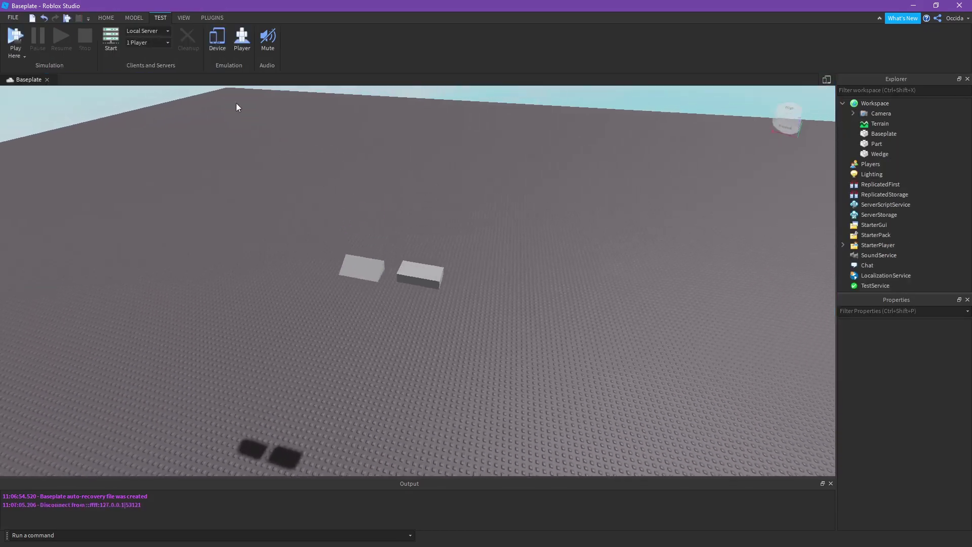
Change the wedge's material to Wood Planks
{"action": "left_click", "coordinate": [136, 18]}
{"action": "key", "text": "w"}
{"action": "right_click_drag", "start_coordinate": [319, 146], "coordinate": [382, 206]}
{"action": "key", "text": "w"}
{"action": "left_click", "coordinate": [345, 232]}
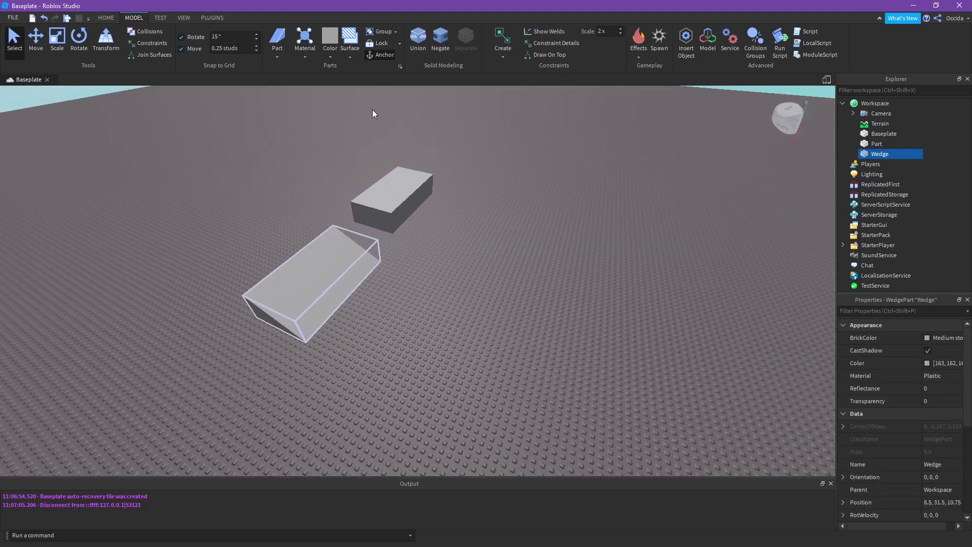
{"action": "left_click", "coordinate": [307, 56]}
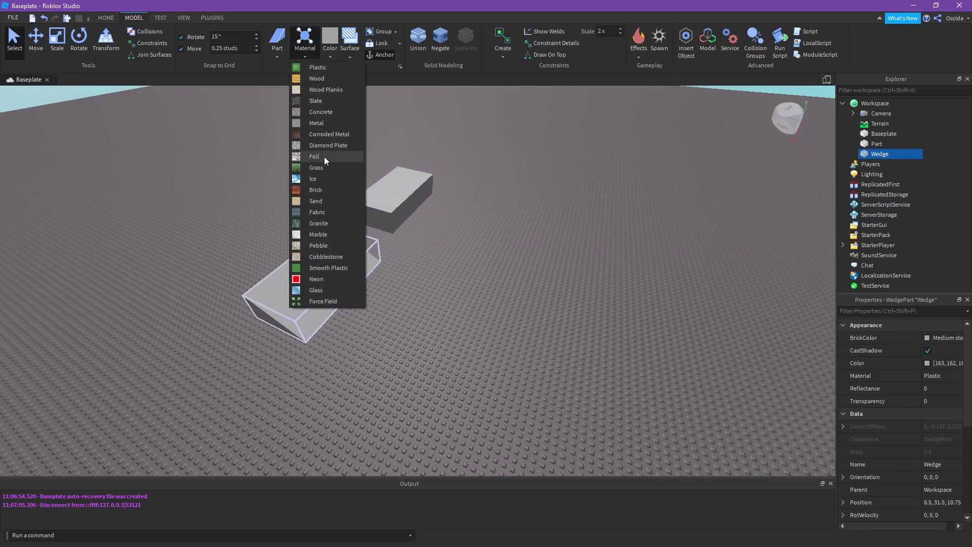
{"action": "left_click", "coordinate": [326, 89]}
{"action": "scroll", "coordinate": [487, 226], "scroll_direction": "up", "scroll_amount": 5}
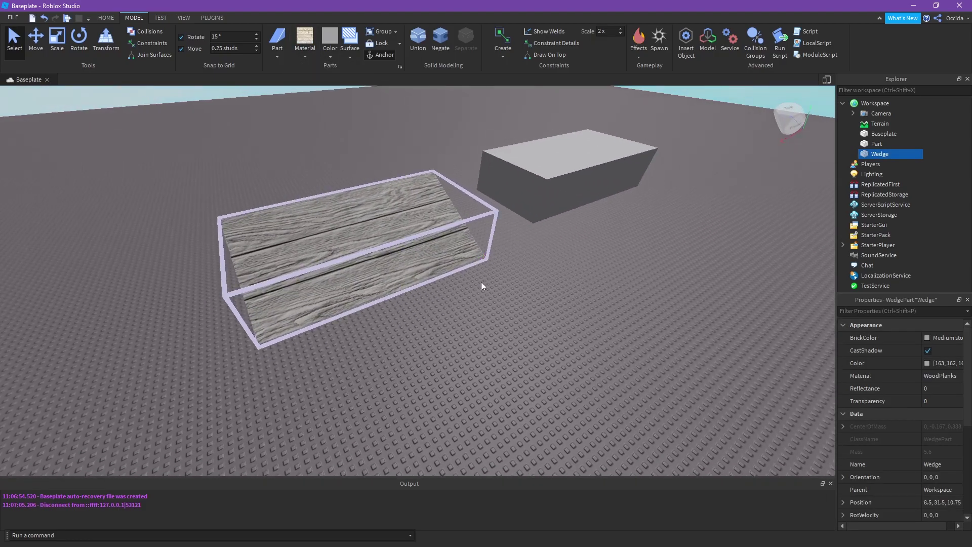
Color the block New Yeller and change its material to Marble
{"action": "left_click", "coordinate": [503, 311]}
{"action": "key", "text": "a"}
{"action": "right_click_drag", "start_coordinate": [502, 311], "coordinate": [458, 239]}
{"action": "key", "text": "d"}
{"action": "left_click", "coordinate": [449, 245]}
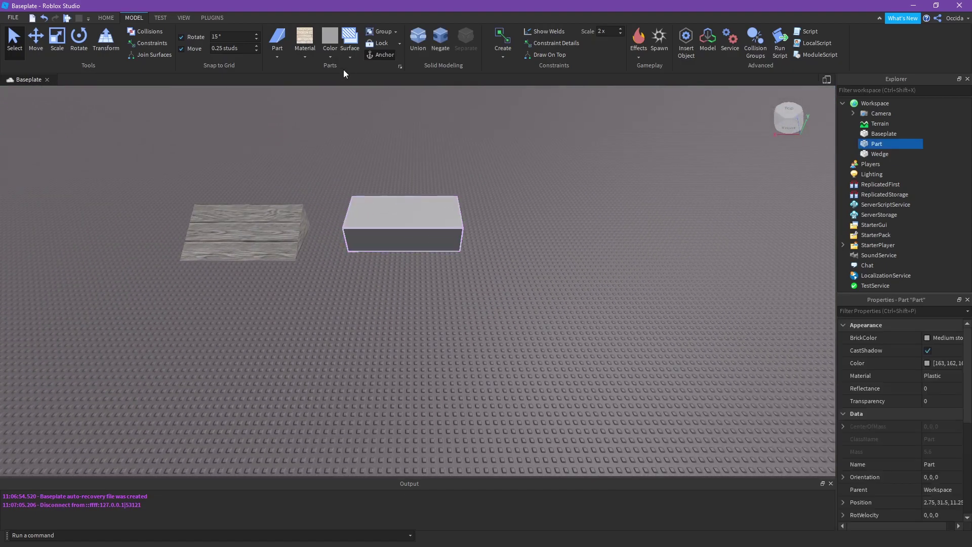
{"action": "left_click", "coordinate": [329, 49]}
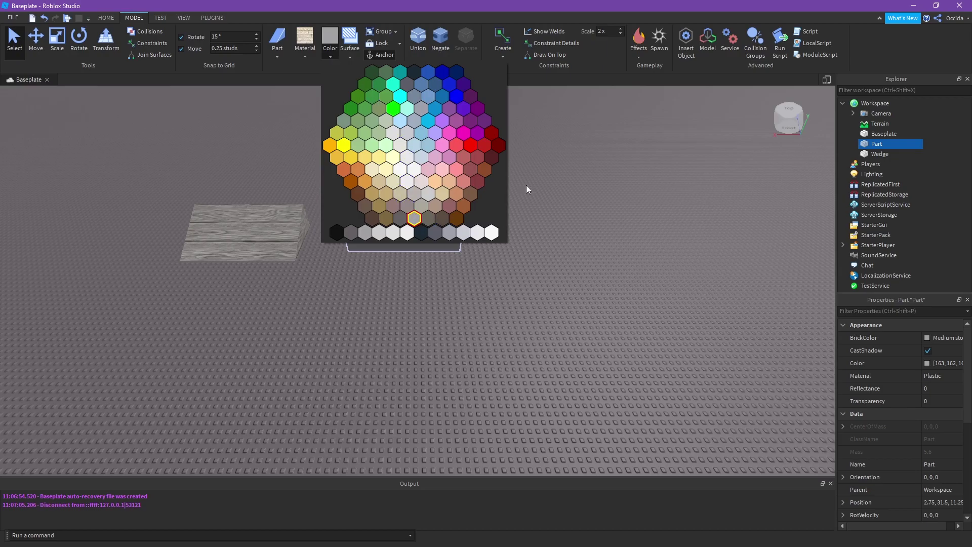
{"action": "left_click", "coordinate": [329, 38]}
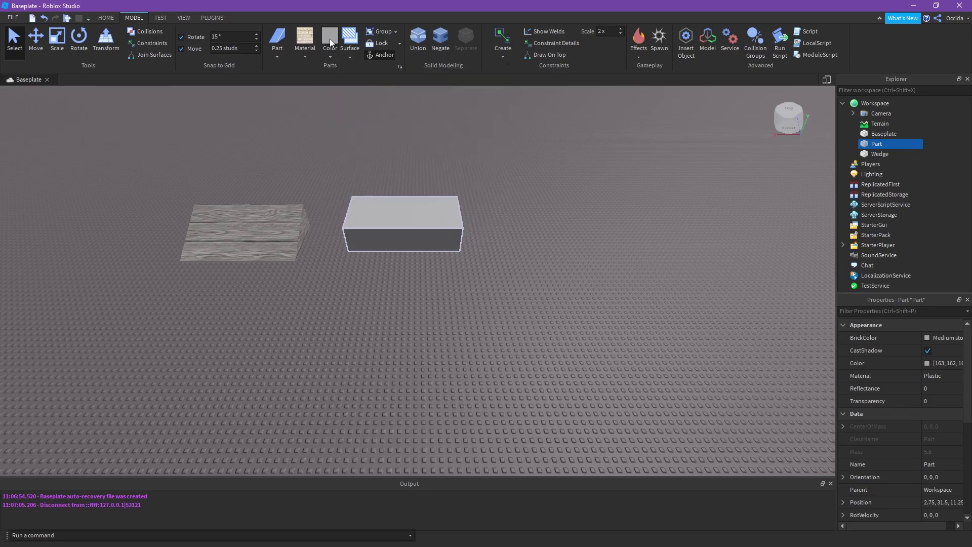
{"action": "left_click", "coordinate": [330, 39]}
{"action": "left_click", "coordinate": [329, 49]}
{"action": "left_click", "coordinate": [329, 57]}
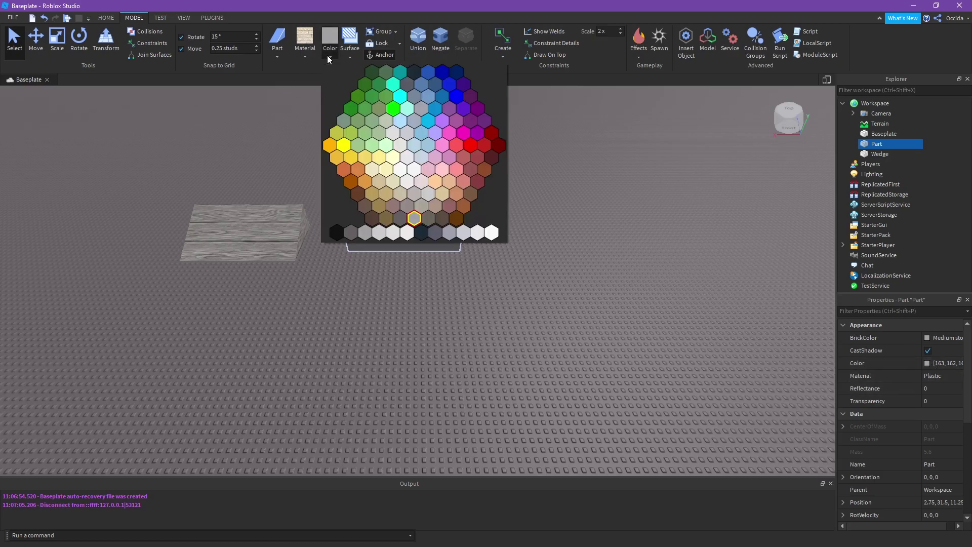
{"action": "left_click", "coordinate": [345, 147]}
{"action": "left_click", "coordinate": [542, 254]}
Lower the wedge and the yellow block onto the baseplate by freely repositioning each with the Select tool
{"action": "mouse_move", "coordinate": [542, 254]}
{"action": "right_mouse_down"}
{"action": "mouse_move", "coordinate": [452, 227]}
{"action": "mouse_move", "coordinate": [544, 242]}
{"action": "right_mouse_up"}
{"action": "scroll", "coordinate": [543, 241], "scroll_direction": "down", "scroll_amount": 2}
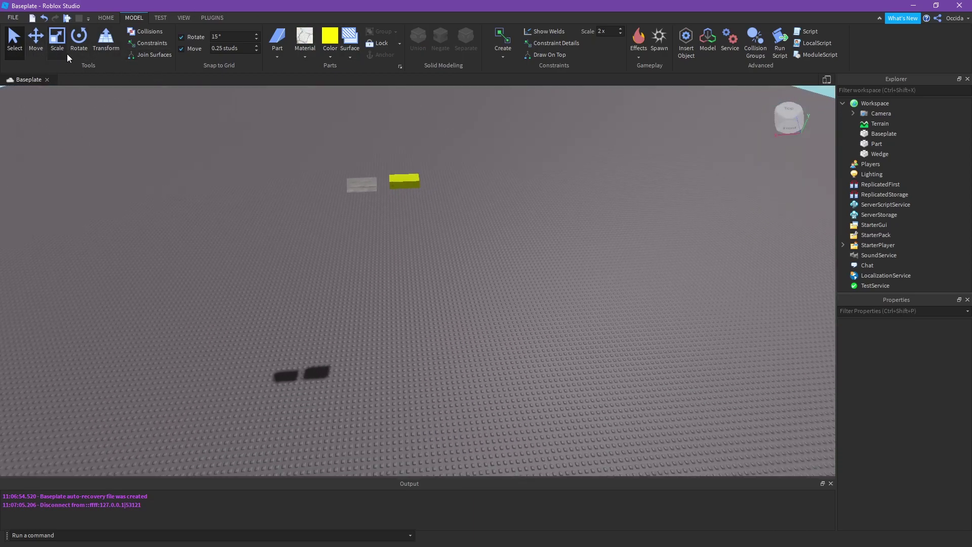
{"action": "scroll", "coordinate": [498, 300], "scroll_direction": "up", "scroll_amount": 3}
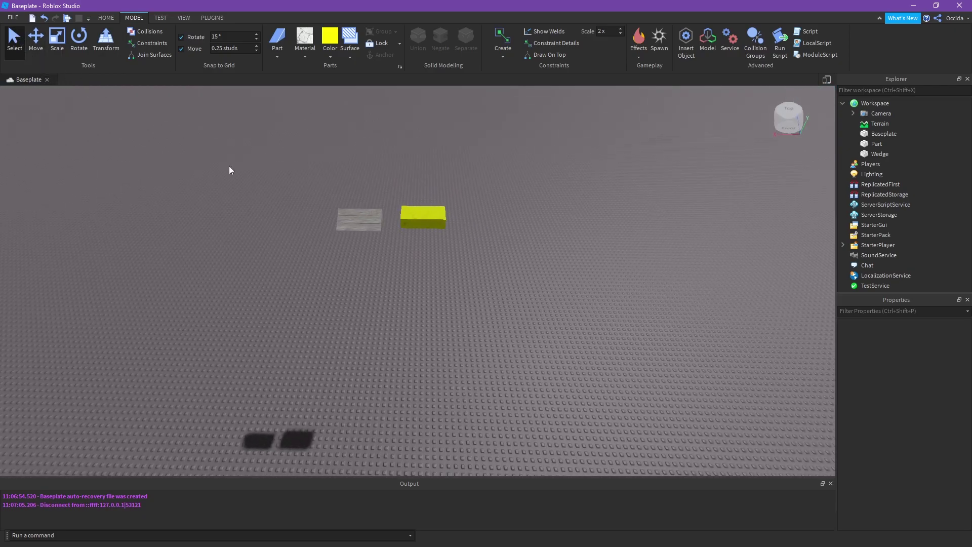
{"action": "left_click", "coordinate": [421, 219]}
{"action": "left_click", "coordinate": [364, 219]}
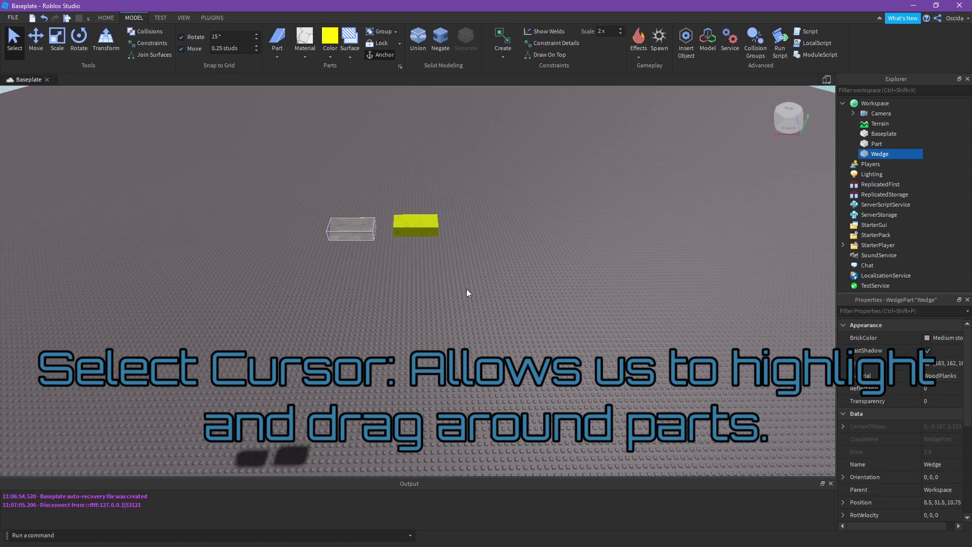
{"action": "left_click", "coordinate": [451, 274]}
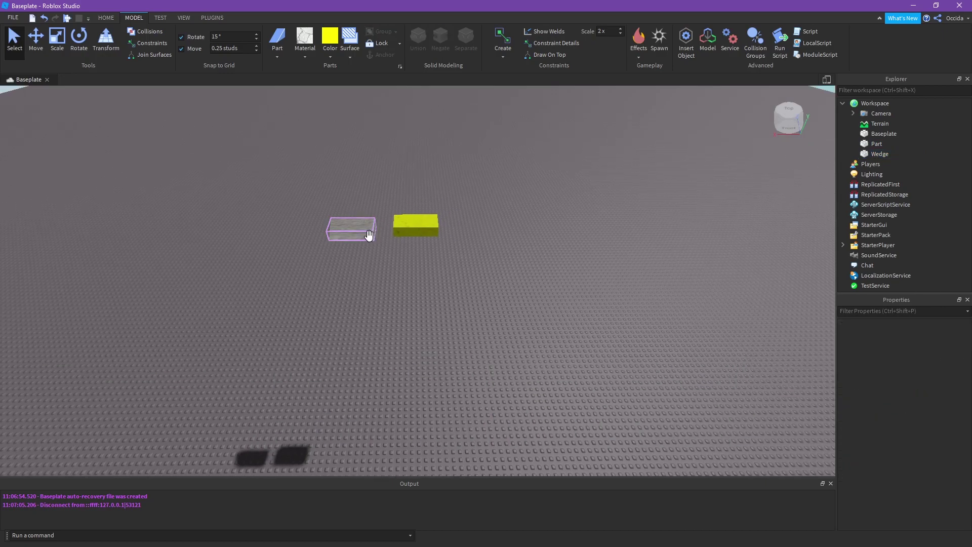
{"action": "left_click_drag", "start_coordinate": [369, 234], "coordinate": [302, 398]}
{"action": "left_click_drag", "start_coordinate": [433, 223], "coordinate": [432, 312]}
Move the yellow block across the baseplate with the Move tool and bring it back beside the wedge
{"action": "key", "text": "a"}
{"action": "key", "text": "s"}
{"action": "scroll", "coordinate": [485, 331], "scroll_direction": "up", "scroll_amount": 2}
{"action": "key", "text": "q"}
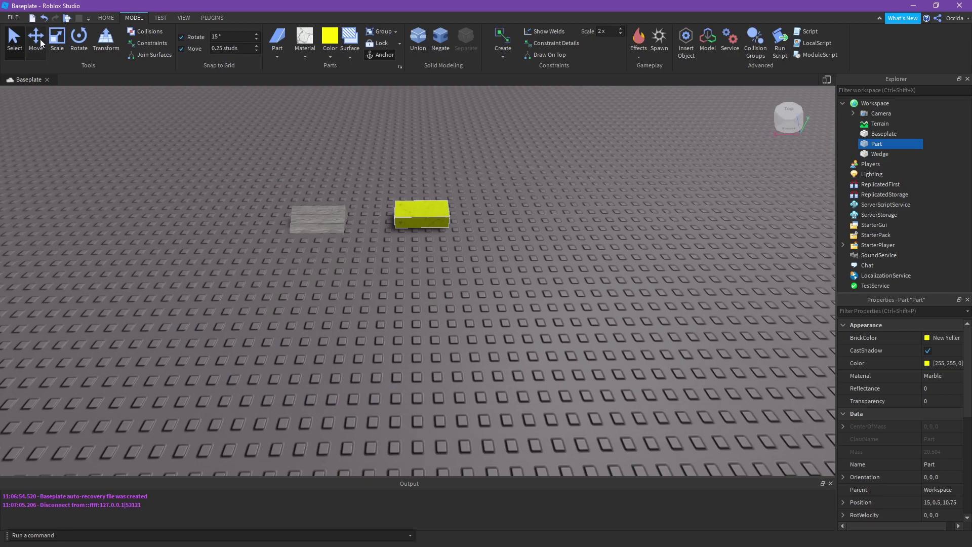
{"action": "left_click", "coordinate": [40, 39]}
{"action": "key", "text": "f"}
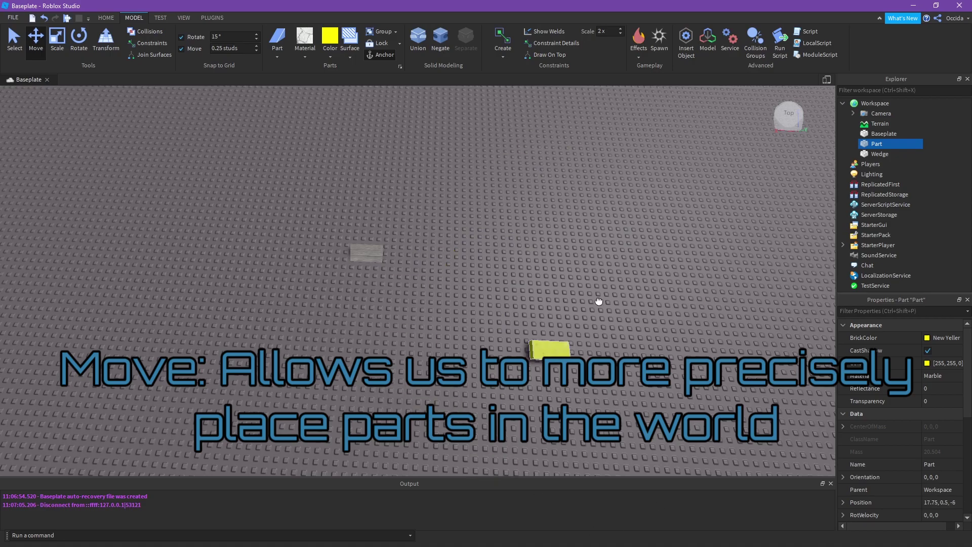
{"action": "left_click_drag", "start_coordinate": [500, 439], "coordinate": [576, 210]}
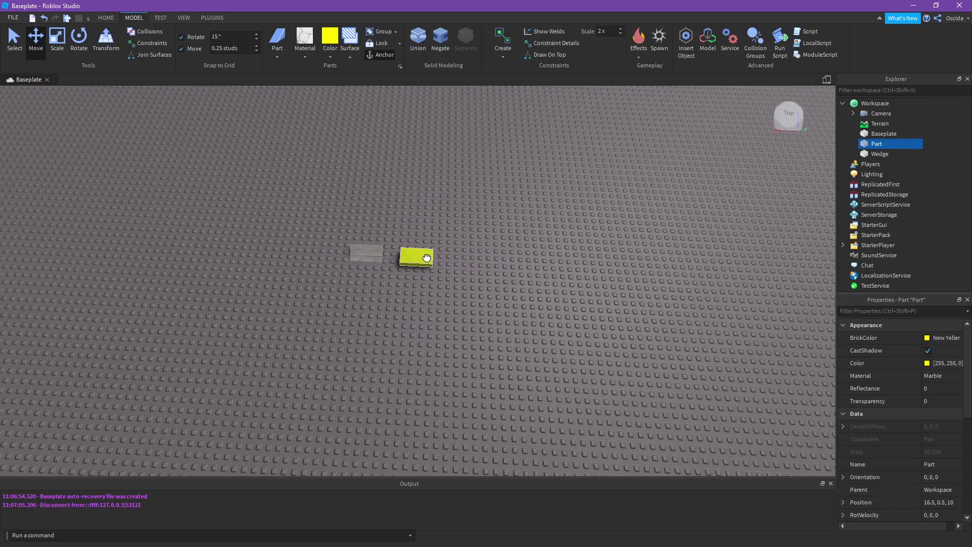
Raise the wedge above the baseplate and shift it along the axes with the Move tool to about X 16.25, Y 4.25
{"action": "right_click_drag", "start_coordinate": [442, 300], "coordinate": [442, 300]}
{"action": "scroll", "coordinate": [442, 299], "scroll_direction": "up", "scroll_amount": 3}
{"action": "left_click", "coordinate": [341, 255]}
{"action": "right_click_drag", "start_coordinate": [395, 269], "coordinate": [405, 276]}
{"action": "left_click_drag", "start_coordinate": [397, 237], "coordinate": [419, 258]}
{"action": "right_click_drag", "start_coordinate": [418, 259], "coordinate": [418, 258]}
{"action": "left_click_drag", "start_coordinate": [418, 259], "coordinate": [474, 269]}
{"action": "right_click_drag", "start_coordinate": [474, 269], "coordinate": [473, 268]}
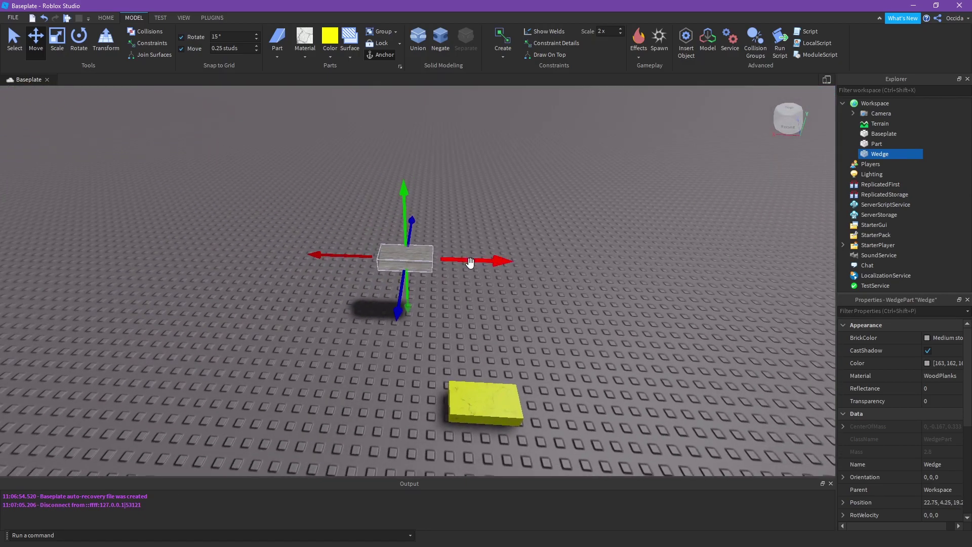
{"action": "left_click_drag", "start_coordinate": [469, 263], "coordinate": [561, 266]}
{"action": "right_click_drag", "start_coordinate": [597, 327], "coordinate": [597, 327]}
{"action": "right_click_drag", "start_coordinate": [701, 253], "coordinate": [746, 166]}
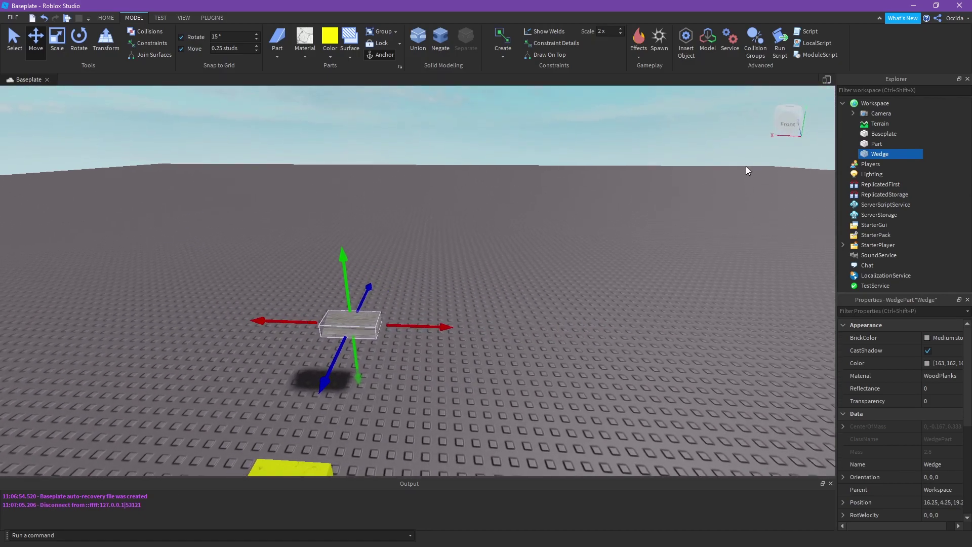
{"action": "left_click", "coordinate": [755, 184]}
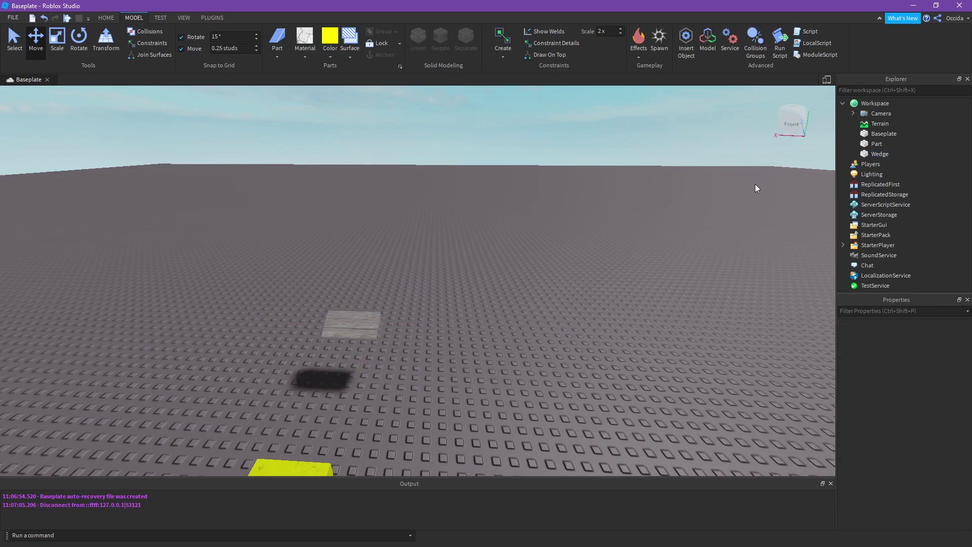
Move the wedge along all three axes to about position 17.5, 5.75, 15.5, above and behind the yellow block
{"action": "right_click_drag", "start_coordinate": [747, 184], "coordinate": [678, 193]}
{"action": "key", "text": "w"}
{"action": "left_click", "coordinate": [452, 275]}
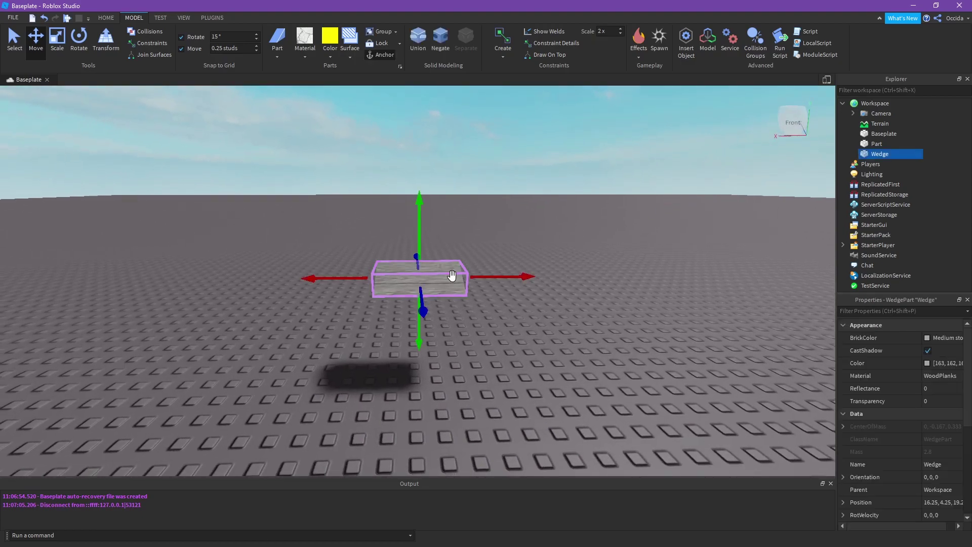
{"action": "right_click_drag", "start_coordinate": [535, 238], "coordinate": [536, 242]}
{"action": "key", "text": "s"}
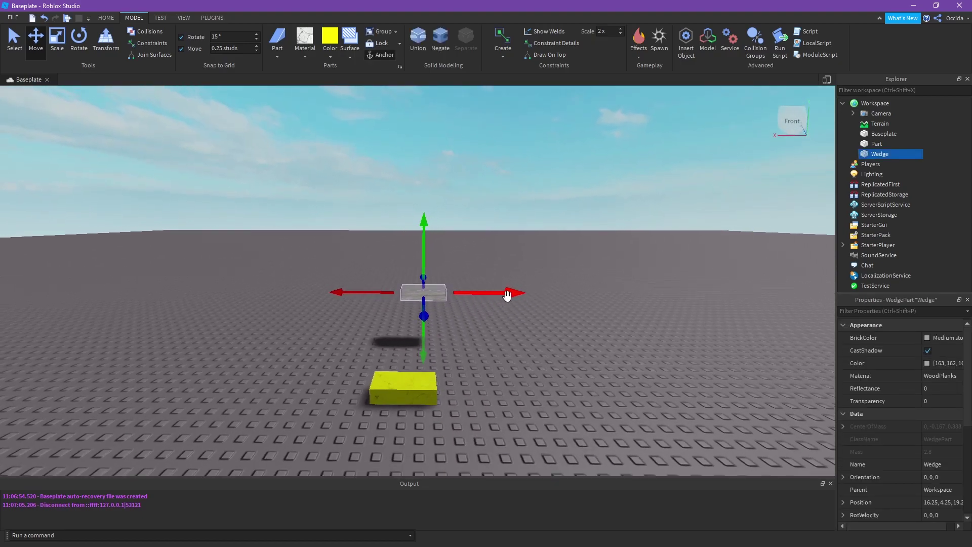
{"action": "left_click_drag", "start_coordinate": [469, 290], "coordinate": [419, 248]}
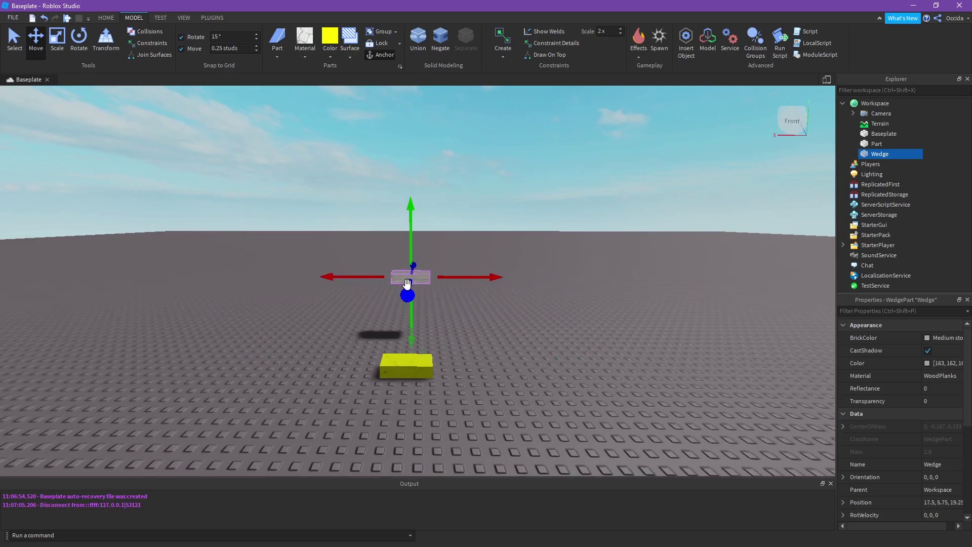
{"action": "left_click_drag", "start_coordinate": [408, 286], "coordinate": [409, 304]}
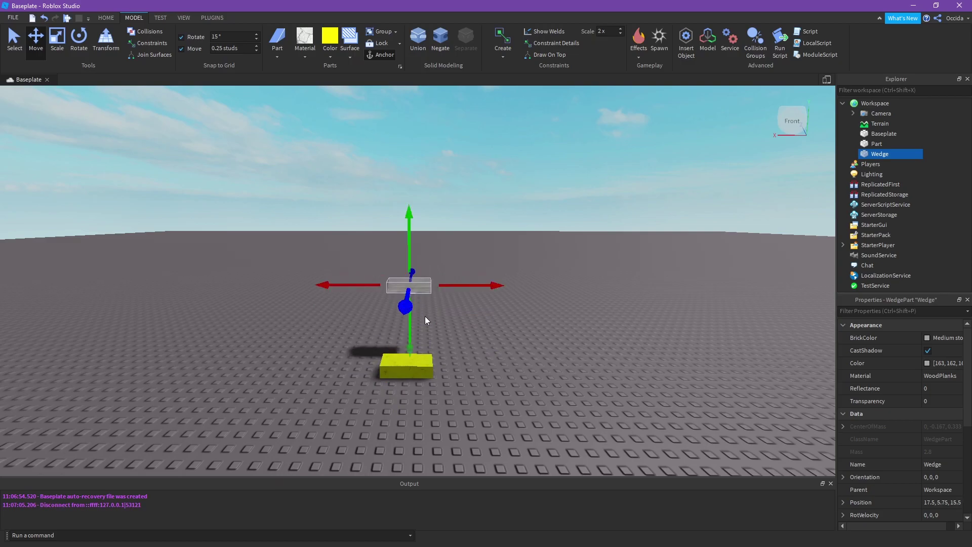
{"action": "left_click", "coordinate": [490, 336]}
Scale the yellow block upward into a tall pillar with the Scale tool
{"action": "right_click_drag", "start_coordinate": [491, 335], "coordinate": [457, 308]}
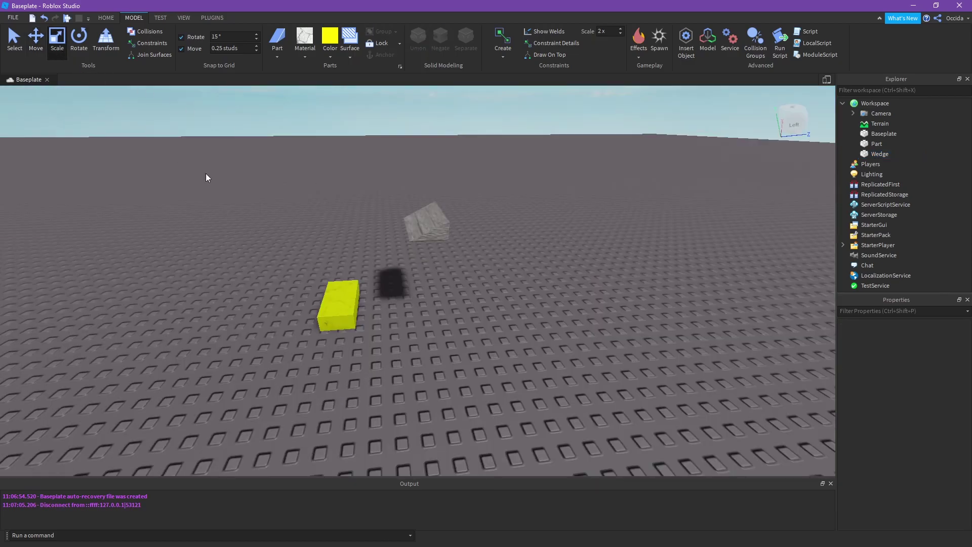
{"action": "right_click_drag", "start_coordinate": [467, 275], "coordinate": [467, 275]}
{"action": "key", "text": "w"}
{"action": "key", "text": "s"}
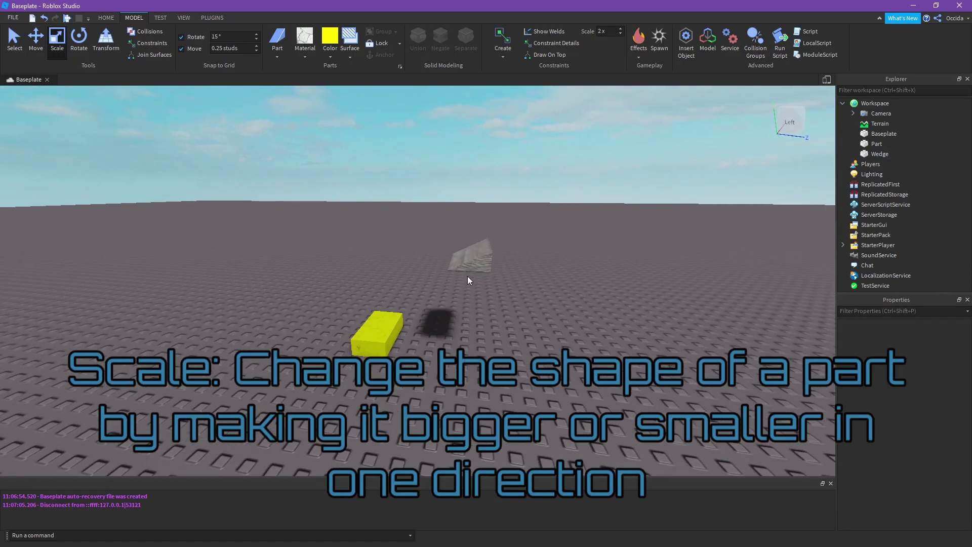
{"action": "key", "text": "q"}
{"action": "left_click", "coordinate": [393, 270]}
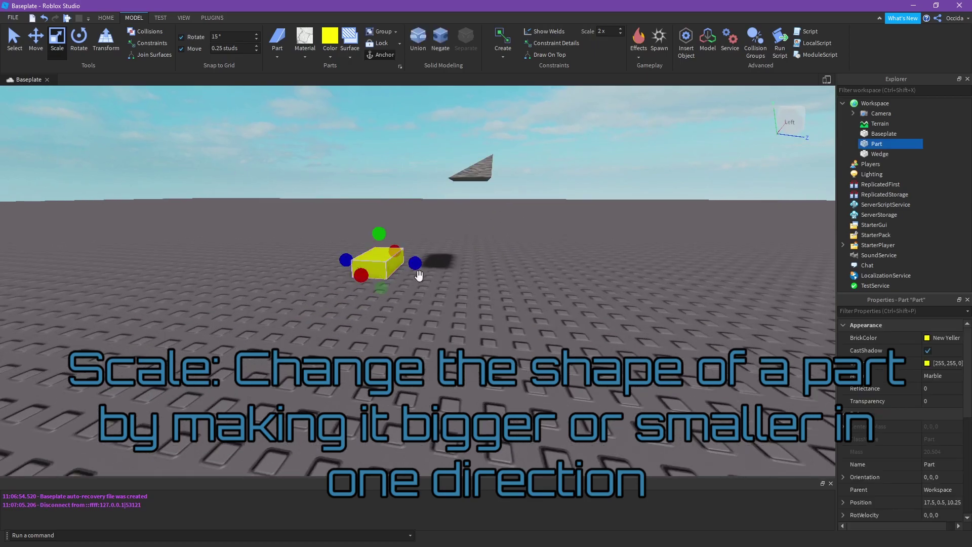
{"action": "key", "text": "a"}
{"action": "right_click_drag", "start_coordinate": [578, 321], "coordinate": [576, 320]}
{"action": "left_click_drag", "start_coordinate": [460, 282], "coordinate": [463, 209]}
{"action": "scroll", "coordinate": [464, 208], "scroll_direction": "up", "scroll_amount": 3}
Stretch the wedge along the Z axis, away from the yellow pillar, into a long plank
{"action": "right_click_drag", "start_coordinate": [464, 212], "coordinate": [385, 336]}
{"action": "left_click", "coordinate": [366, 228]}
{"action": "right_click_drag", "start_coordinate": [411, 228], "coordinate": [411, 232]}
{"action": "left_click_drag", "start_coordinate": [418, 304], "coordinate": [804, 302]}
{"action": "right_click_drag", "start_coordinate": [546, 312], "coordinate": [546, 309]}
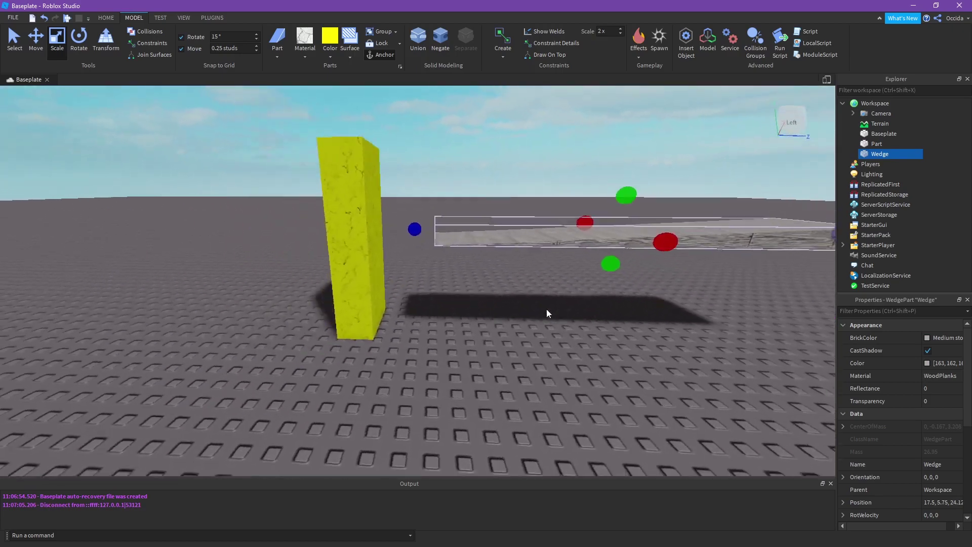
Shrink the yellow pillar's thickness along the Z axis to form a thin slab
{"action": "scroll", "coordinate": [546, 309], "scroll_direction": "down", "scroll_amount": 3}
{"action": "left_click", "coordinate": [445, 281]}
{"action": "key", "text": "e"}
{"action": "right_click_drag", "start_coordinate": [450, 282], "coordinate": [448, 282]}
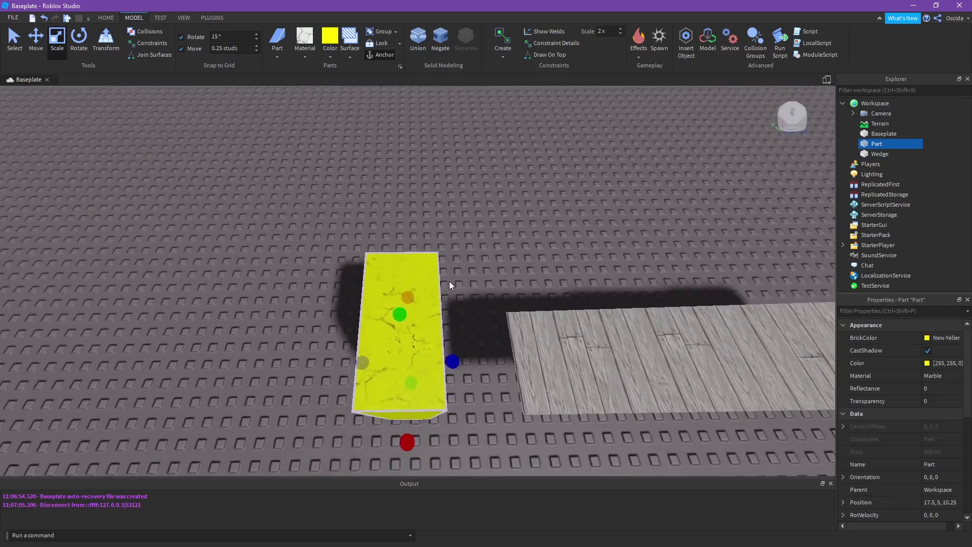
{"action": "key", "text": "f"}
{"action": "scroll", "coordinate": [456, 280], "scroll_direction": "down", "scroll_amount": 3}
{"action": "left_click_drag", "start_coordinate": [451, 281], "coordinate": [411, 282]}
{"action": "left_click", "coordinate": [500, 299]}
Rotate the long wedge with the Rotate tool to an orientation of 15, 180, 0
{"action": "key", "text": "a"}
{"action": "right_click_drag", "start_coordinate": [520, 302], "coordinate": [476, 287]}
{"action": "key", "text": "d"}
{"action": "left_click", "coordinate": [88, 48]}
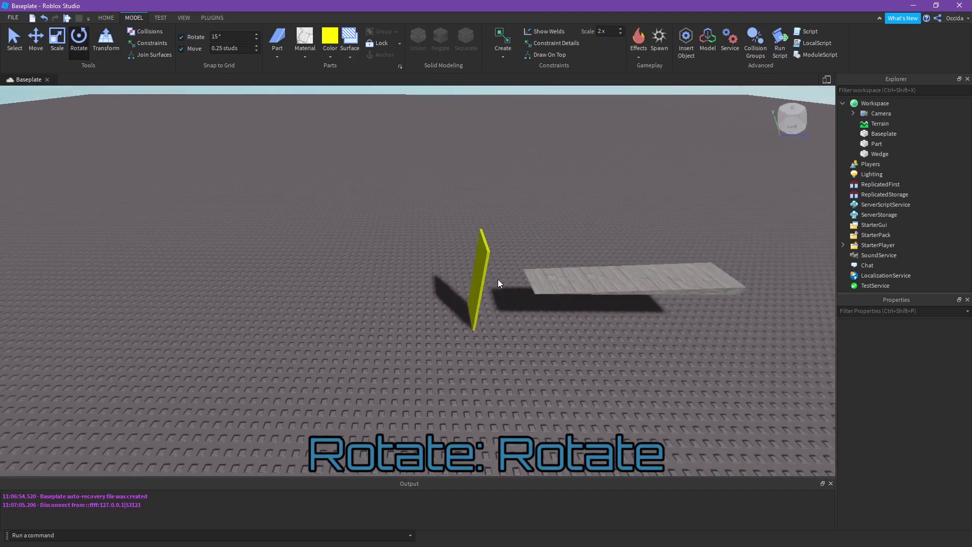
{"action": "left_click", "coordinate": [497, 278]}
{"action": "scroll", "coordinate": [496, 304], "scroll_direction": "down", "scroll_amount": 3}
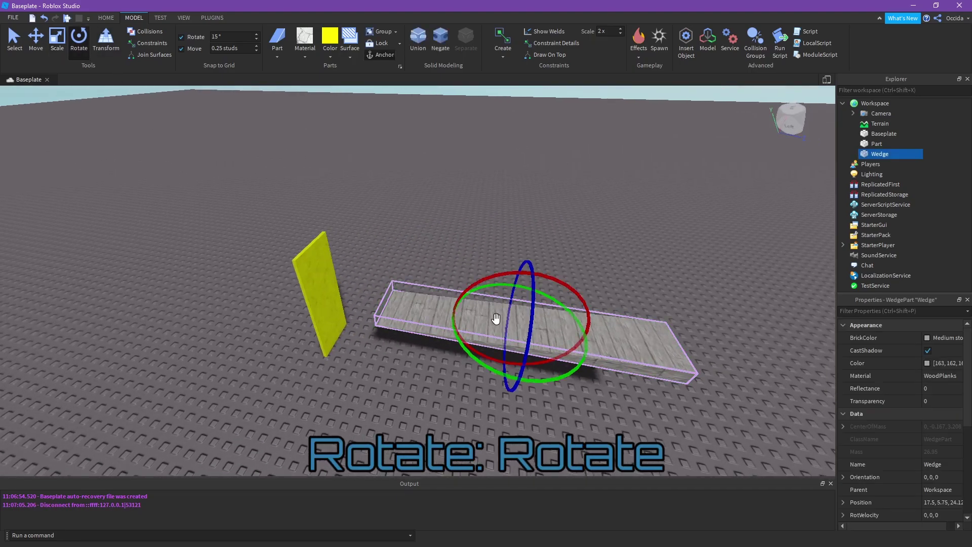
{"action": "key", "text": "q"}
{"action": "right_click_drag", "start_coordinate": [496, 318], "coordinate": [484, 310]}
{"action": "key", "text": "s"}
{"action": "key", "text": "q"}
{"action": "left_click_drag", "start_coordinate": [469, 195], "coordinate": [490, 165]}
{"action": "right_click_drag", "start_coordinate": [491, 165], "coordinate": [454, 353]}
{"action": "left_click_drag", "start_coordinate": [454, 357], "coordinate": [424, 265]}
{"action": "right_click_drag", "start_coordinate": [392, 241], "coordinate": [391, 239]}
{"action": "right_click_drag", "start_coordinate": [499, 286], "coordinate": [502, 287]}
{"action": "mouse_move", "coordinate": [464, 303]}
{"action": "left_mouse_down"}
{"action": "mouse_move", "coordinate": [473, 304]}
{"action": "mouse_move", "coordinate": [445, 304]}
{"action": "left_mouse_up"}
{"action": "right_click_drag", "start_coordinate": [446, 304], "coordinate": [535, 360]}
{"action": "left_click", "coordinate": [534, 359]}
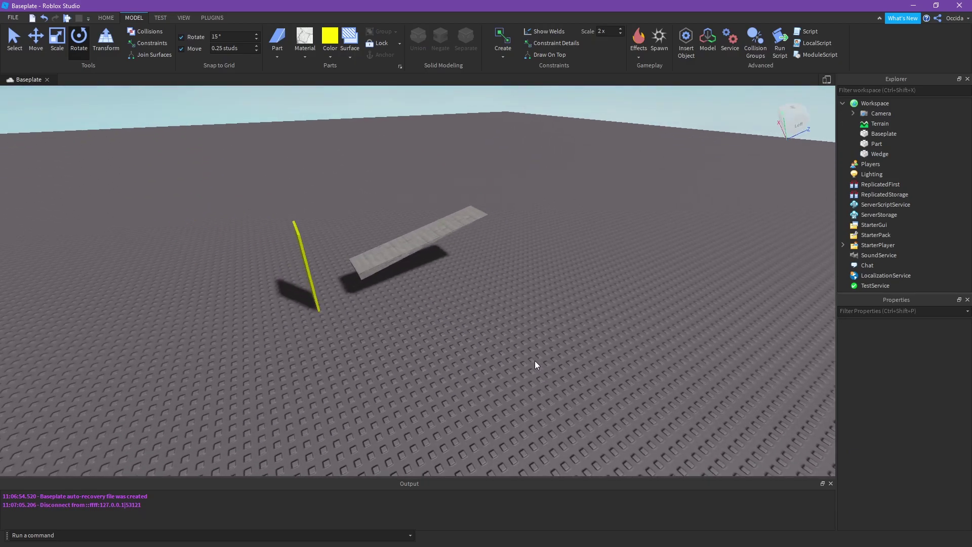
Resize the tilted wedge from its side and corner with the Transform tool, making it a wider ramp
{"action": "left_click", "coordinate": [108, 47]}
{"action": "scroll", "coordinate": [478, 208], "scroll_direction": "up", "scroll_amount": 6}
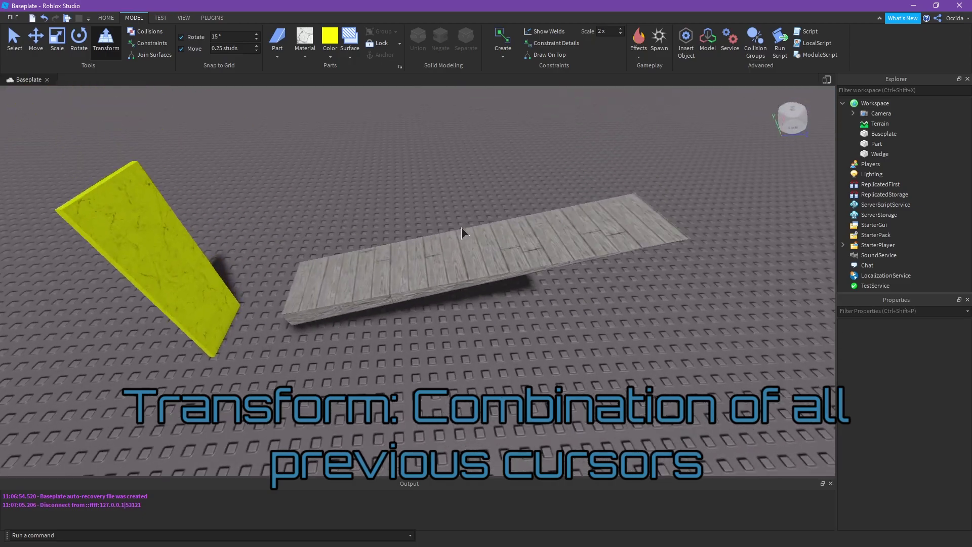
{"action": "left_click", "coordinate": [462, 228]}
{"action": "right_click_drag", "start_coordinate": [566, 282], "coordinate": [555, 248]}
{"action": "scroll", "coordinate": [564, 282], "scroll_direction": "down", "scroll_amount": 3}
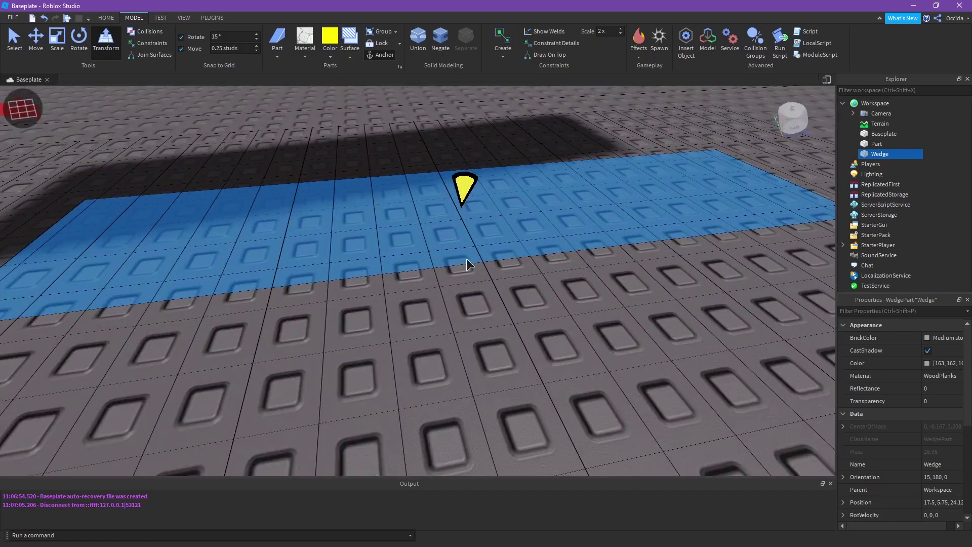
{"action": "right_click_drag", "start_coordinate": [465, 274], "coordinate": [463, 275]}
{"action": "scroll", "coordinate": [463, 274], "scroll_direction": "up", "scroll_amount": 3}
{"action": "scroll", "coordinate": [463, 275], "scroll_direction": "down", "scroll_amount": 5}
{"action": "key", "text": "w"}
{"action": "left_click_drag", "start_coordinate": [427, 311], "coordinate": [414, 335]}
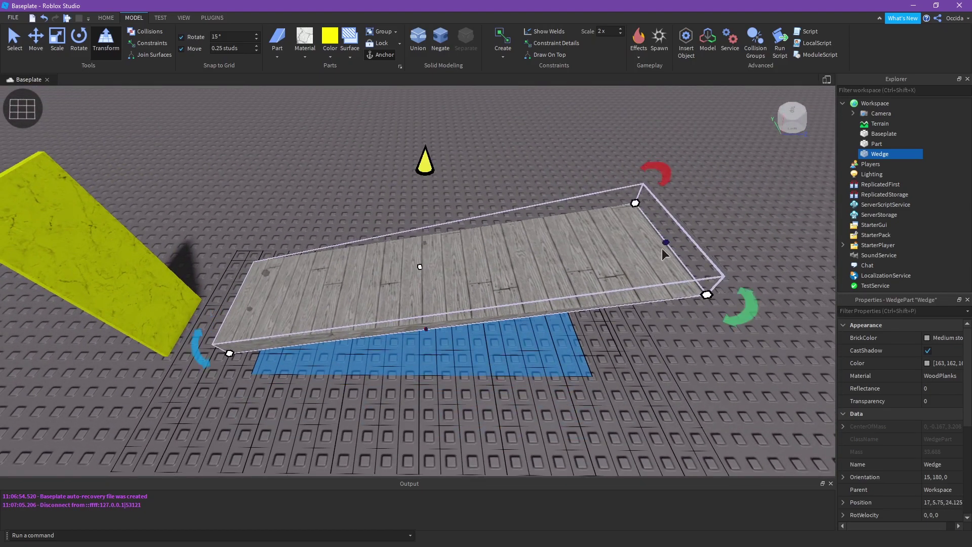
{"action": "left_click_drag", "start_coordinate": [641, 205], "coordinate": [598, 173]}
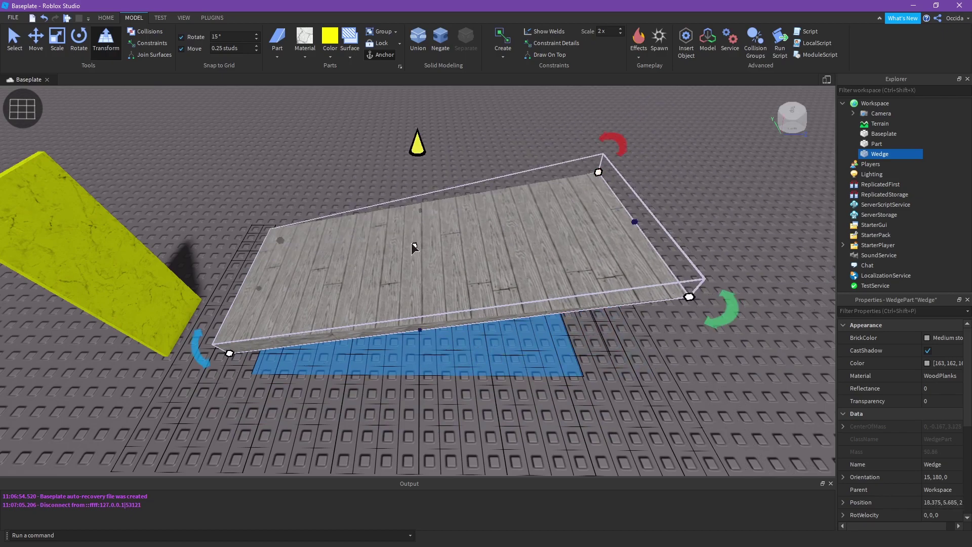
{"action": "mouse_move", "coordinate": [411, 242]}
{"action": "left_mouse_down"}
{"action": "mouse_move", "coordinate": [432, 215]}
{"action": "mouse_move", "coordinate": [415, 244]}
{"action": "left_mouse_up"}
Rotate the wedge about two axes with the Transform tool and move it horizontally to about X 26.644
{"action": "left_click_drag", "start_coordinate": [617, 145], "coordinate": [506, 173]}
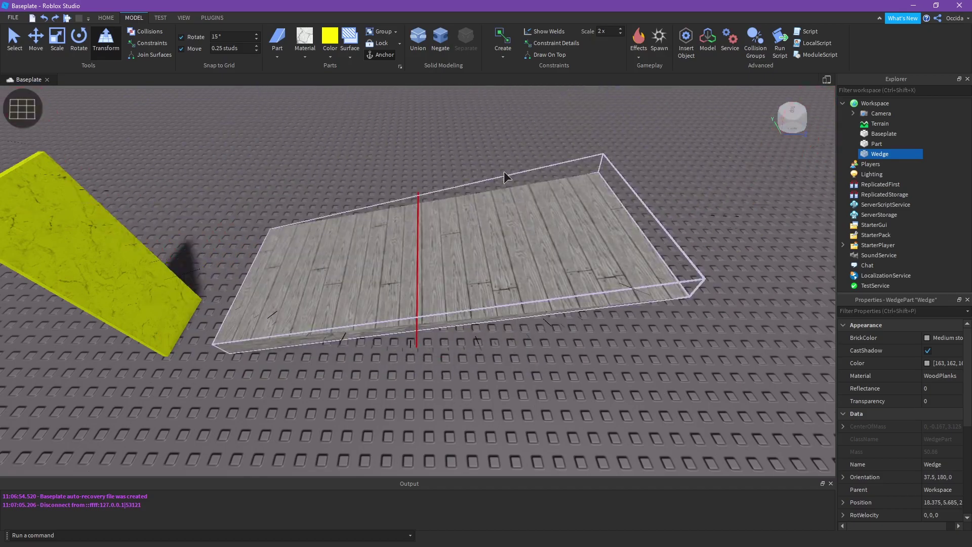
{"action": "left_click_drag", "start_coordinate": [725, 319], "coordinate": [550, 155]}
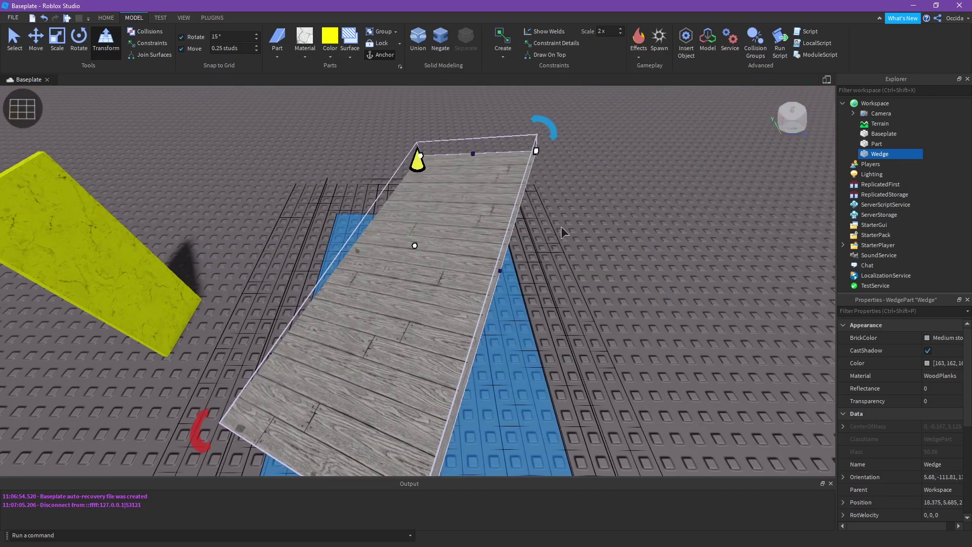
{"action": "right_click_drag", "start_coordinate": [562, 228], "coordinate": [421, 223]}
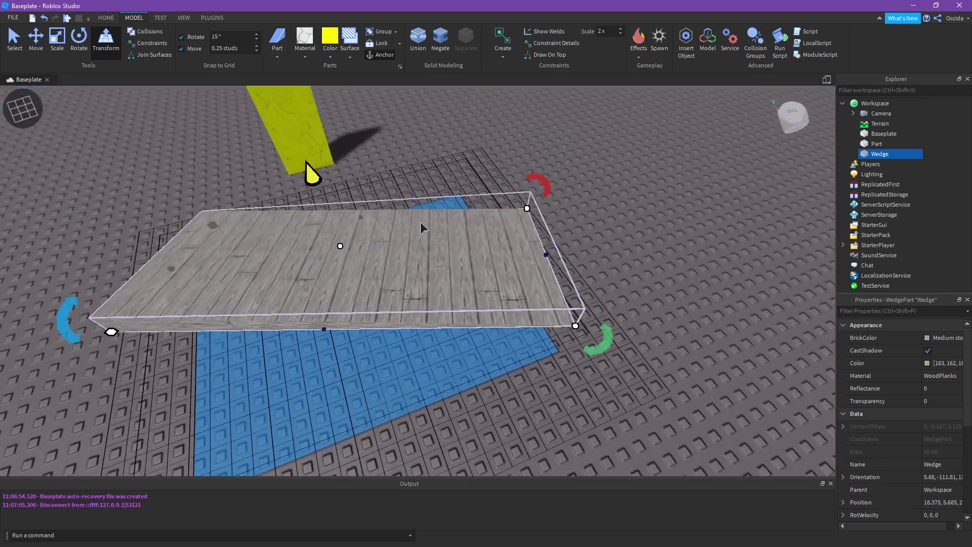
{"action": "scroll", "coordinate": [448, 203], "scroll_direction": "down", "scroll_amount": 3}
{"action": "left_click_drag", "start_coordinate": [421, 223], "coordinate": [508, 238]}
{"action": "right_click_drag", "start_coordinate": [508, 239], "coordinate": [445, 247]}
Move the yellow slab away from the wedge with the Select tool to about position 21.75, 5, -7.375
{"action": "left_click", "coordinate": [18, 50]}
{"action": "right_click_drag", "start_coordinate": [264, 166], "coordinate": [266, 175]}
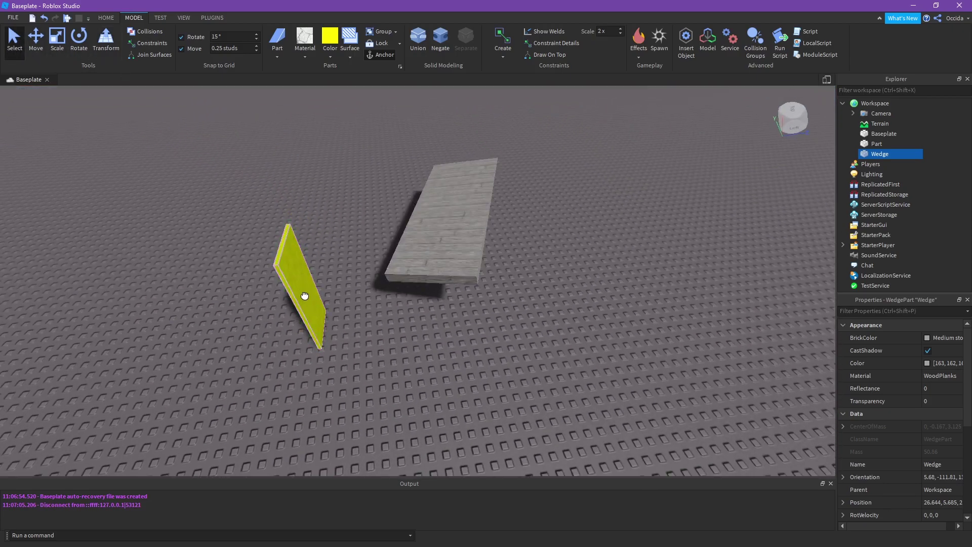
{"action": "left_click_drag", "start_coordinate": [305, 297], "coordinate": [144, 314]}
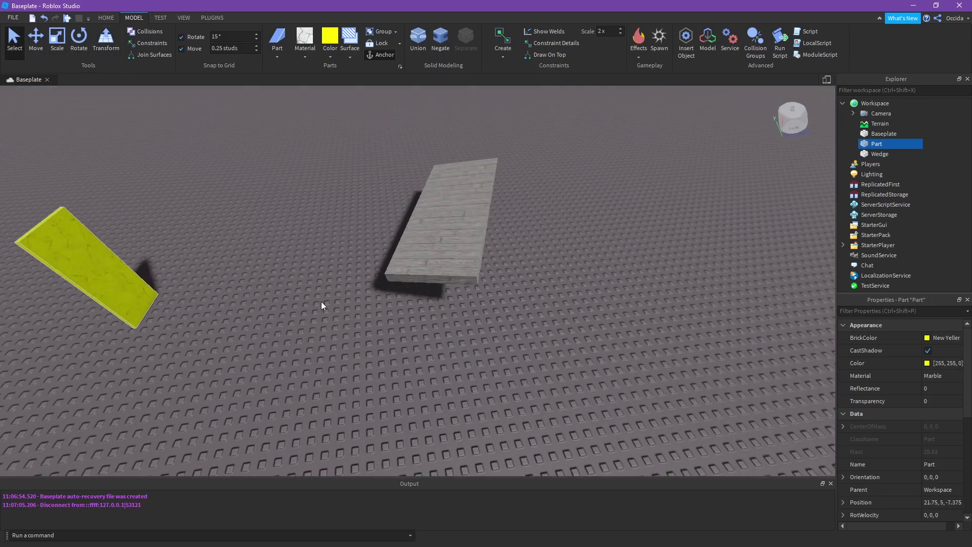
Slide the wedge horizontally across the baseplate with the Transform tool to about X 24.106
{"action": "right_click_drag", "start_coordinate": [321, 303], "coordinate": [323, 302]}
{"action": "left_click", "coordinate": [397, 251]}
{"action": "left_click", "coordinate": [108, 43]}
{"action": "scroll", "coordinate": [405, 251], "scroll_direction": "down", "scroll_amount": 3}
{"action": "right_click_drag", "start_coordinate": [403, 250], "coordinate": [409, 253]}
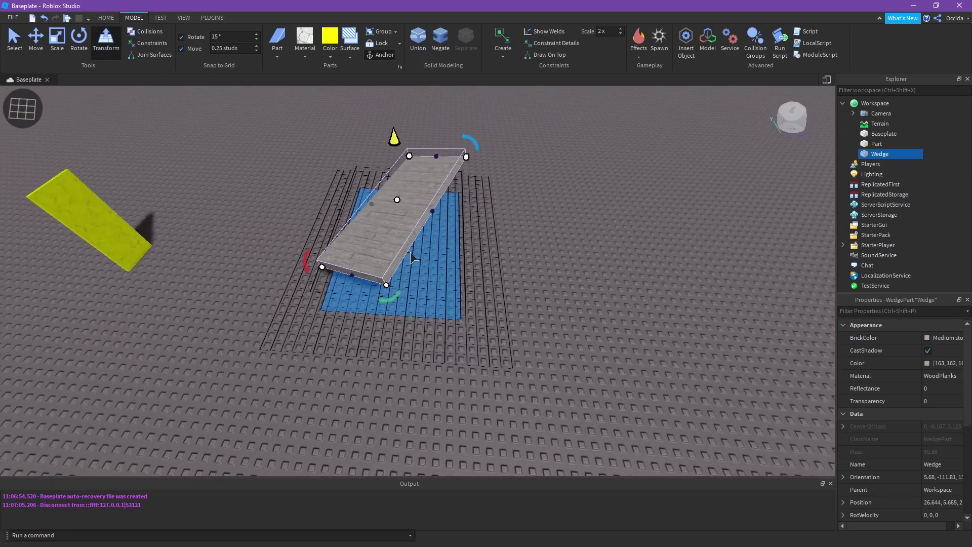
{"action": "left_click_drag", "start_coordinate": [392, 251], "coordinate": [320, 266]}
Raise the wedge to about Y 11.838 with the Transform tool, lower it back near the baseplate, and deselect it
{"action": "mouse_move", "coordinate": [414, 262]}
{"action": "right_mouse_down"}
{"action": "mouse_move", "coordinate": [408, 282]}
{"action": "mouse_move", "coordinate": [409, 273]}
{"action": "right_mouse_up"}
{"action": "left_click_drag", "start_coordinate": [409, 273], "coordinate": [408, 210]}
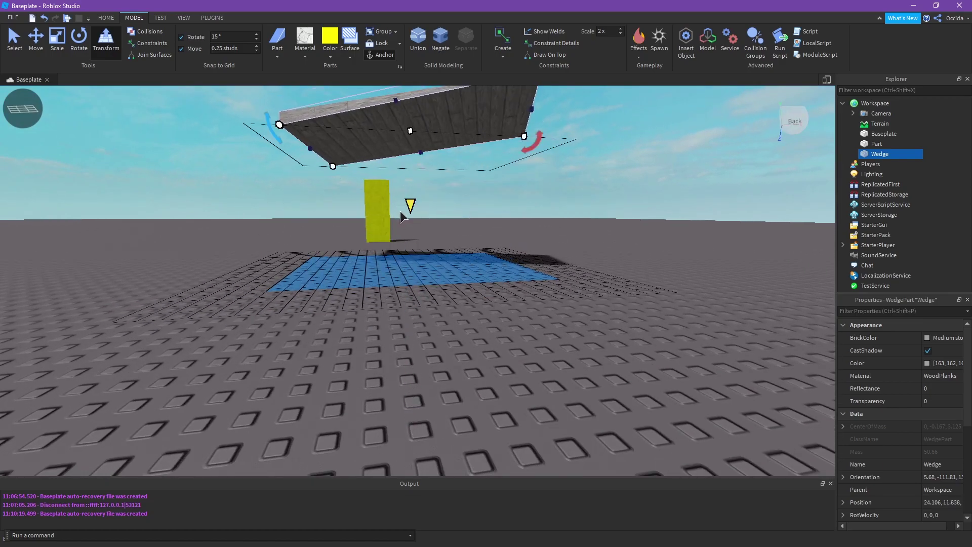
{"action": "right_click_drag", "start_coordinate": [402, 213], "coordinate": [405, 229]}
{"action": "left_click_drag", "start_coordinate": [404, 258], "coordinate": [415, 347]}
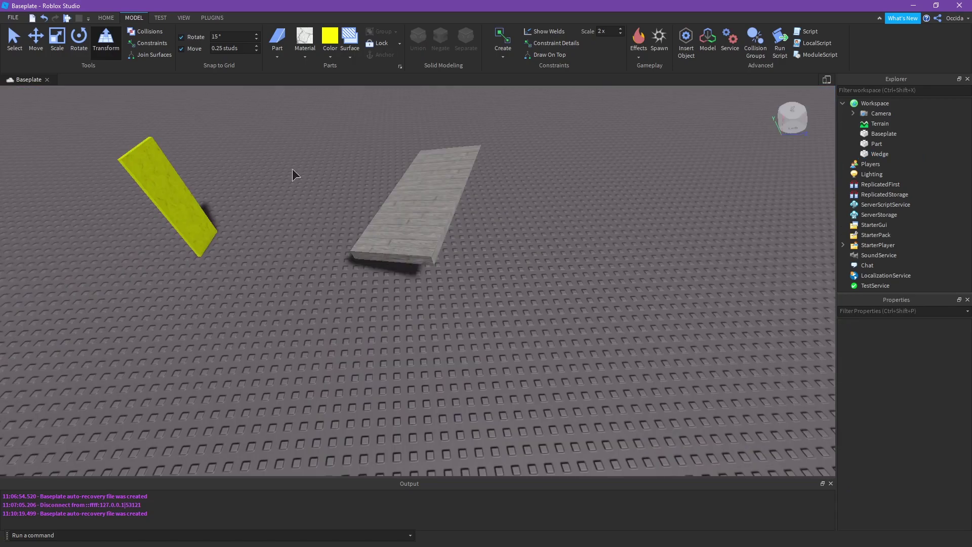
Thicken the yellow slab with the Scale tool to a size of 4, 10, 3.5, and check its Size property
{"action": "left_click", "coordinate": [14, 38]}
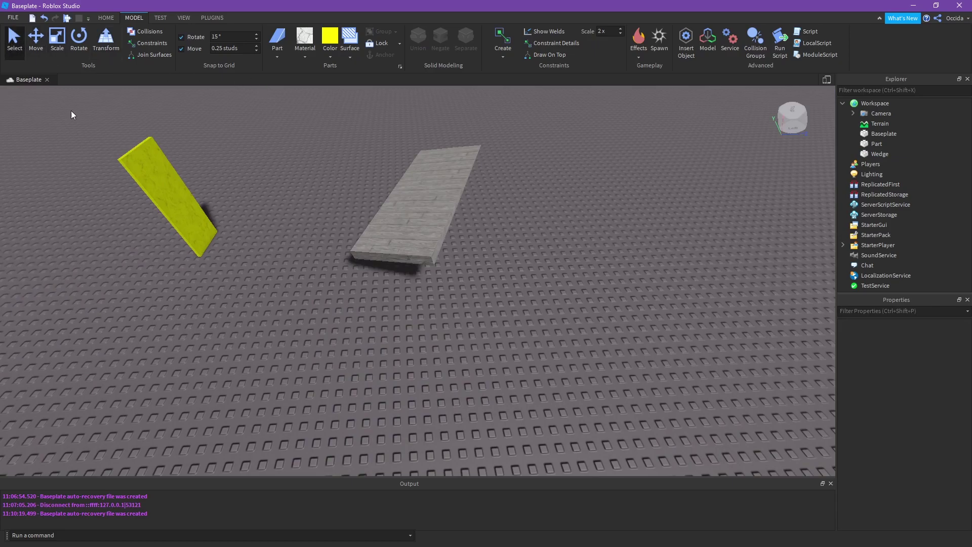
{"action": "right_click_drag", "start_coordinate": [324, 147], "coordinate": [175, 100]}
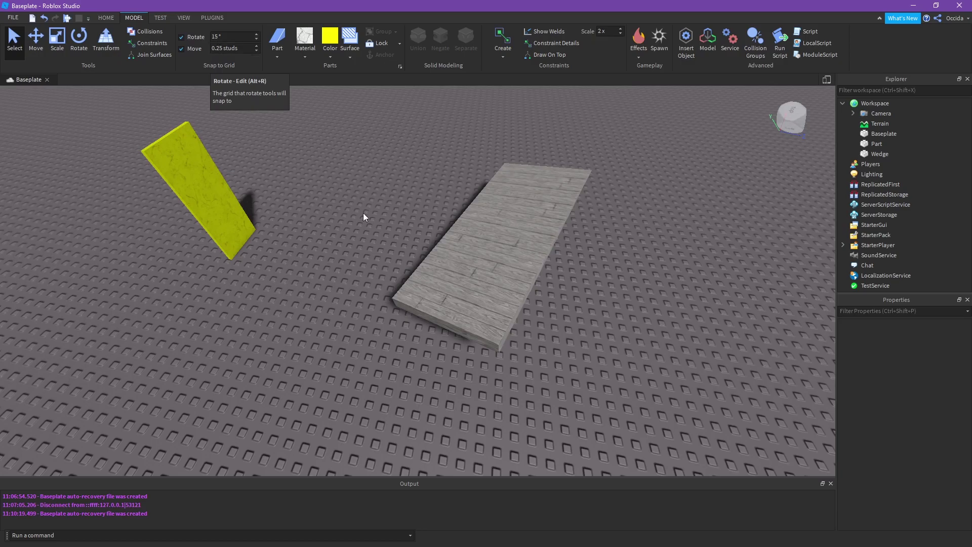
{"action": "key", "text": "a"}
{"action": "mouse_move", "coordinate": [363, 213]}
{"action": "right_mouse_down"}
{"action": "mouse_move", "coordinate": [381, 225]}
{"action": "mouse_move", "coordinate": [375, 205]}
{"action": "right_mouse_up"}
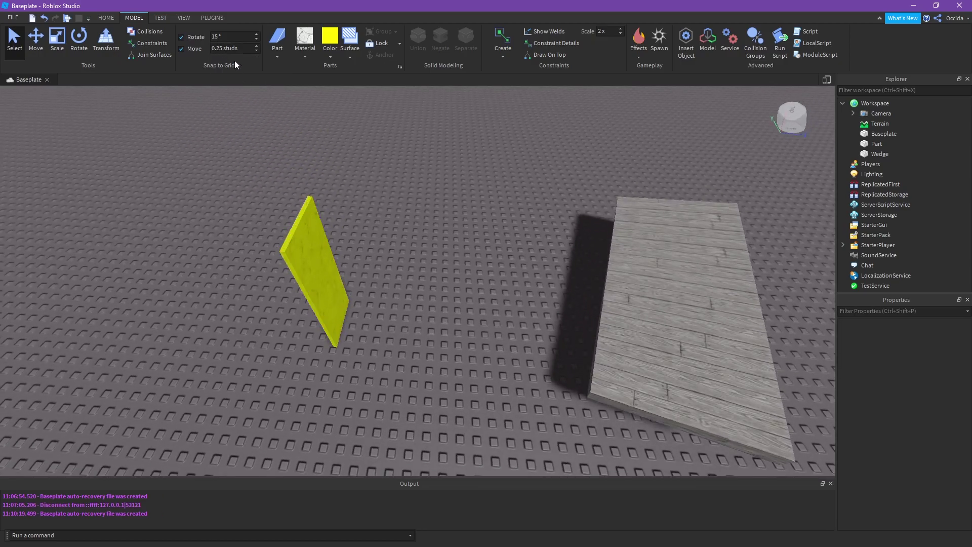
{"action": "left_click", "coordinate": [320, 249]}
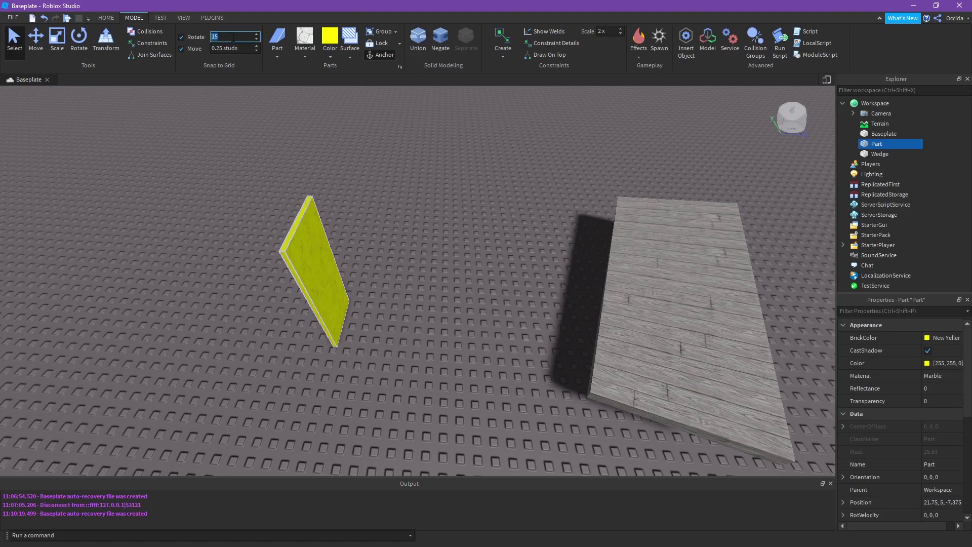
{"action": "key", "text": "Return"}
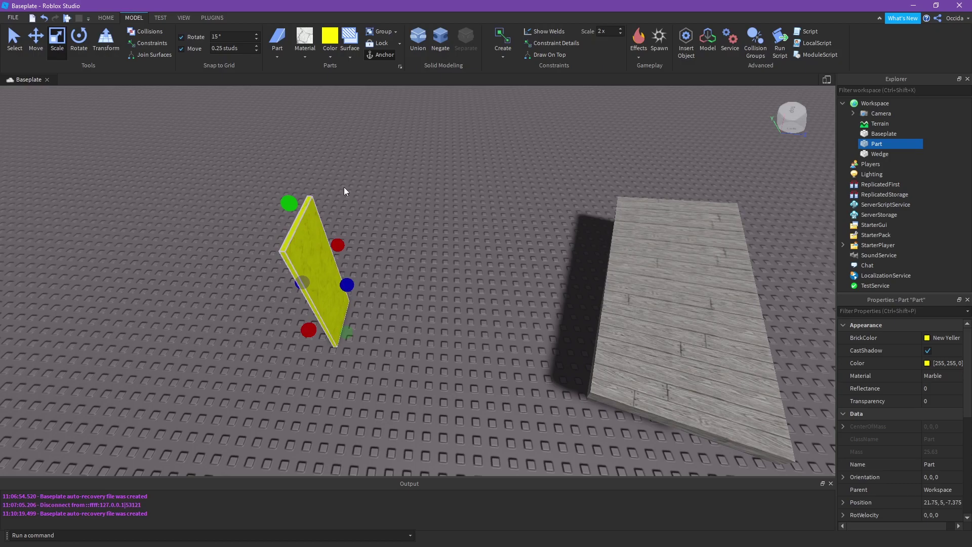
{"action": "left_click_drag", "start_coordinate": [360, 289], "coordinate": [404, 287]}
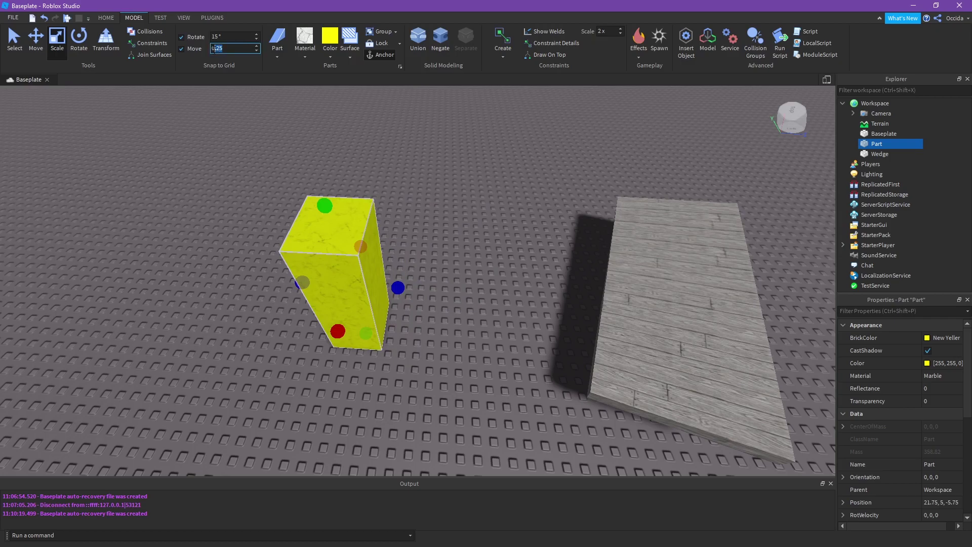
{"action": "scroll", "coordinate": [846, 405], "scroll_direction": "down", "scroll_amount": 5}
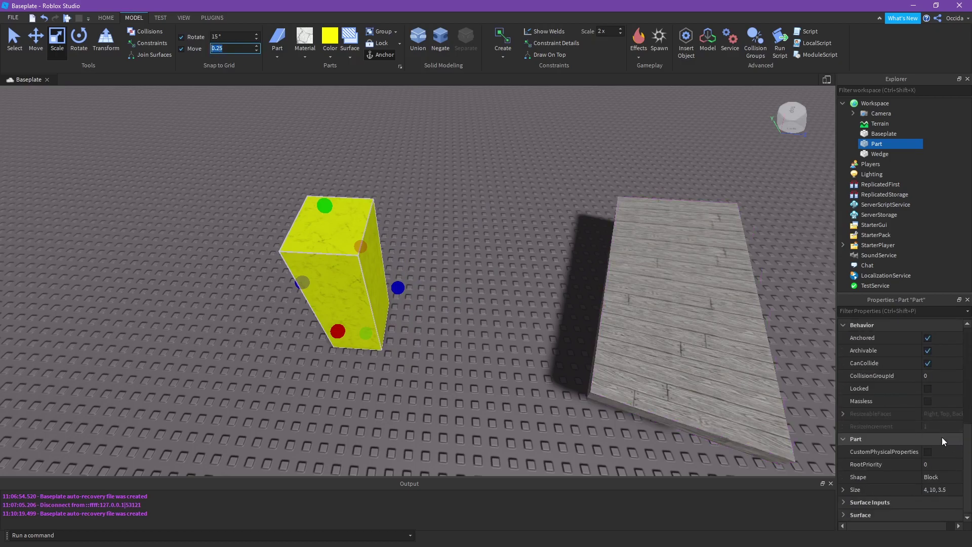
{"action": "left_click", "coordinate": [924, 490]}
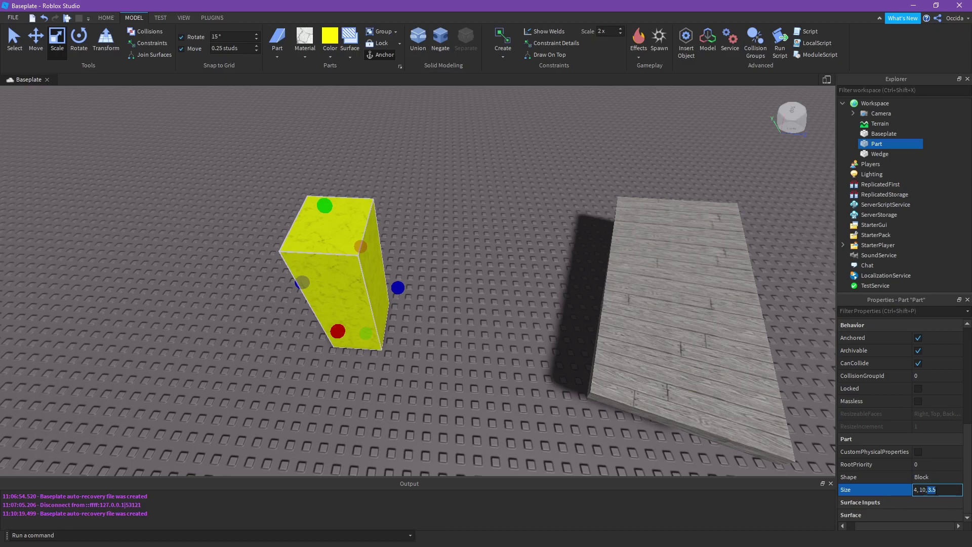
{"action": "left_click", "coordinate": [520, 285]}
Set the move snapping increment to 2 studs
{"action": "scroll", "coordinate": [519, 285], "scroll_direction": "down", "scroll_amount": 3}
{"action": "scroll", "coordinate": [503, 272], "scroll_direction": "up", "scroll_amount": 3}
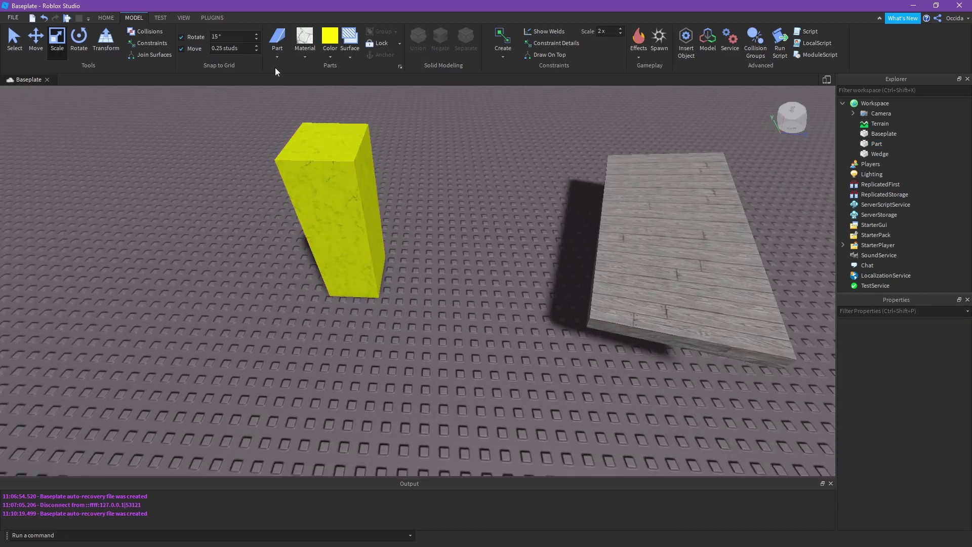
{"action": "key", "text": "s"}
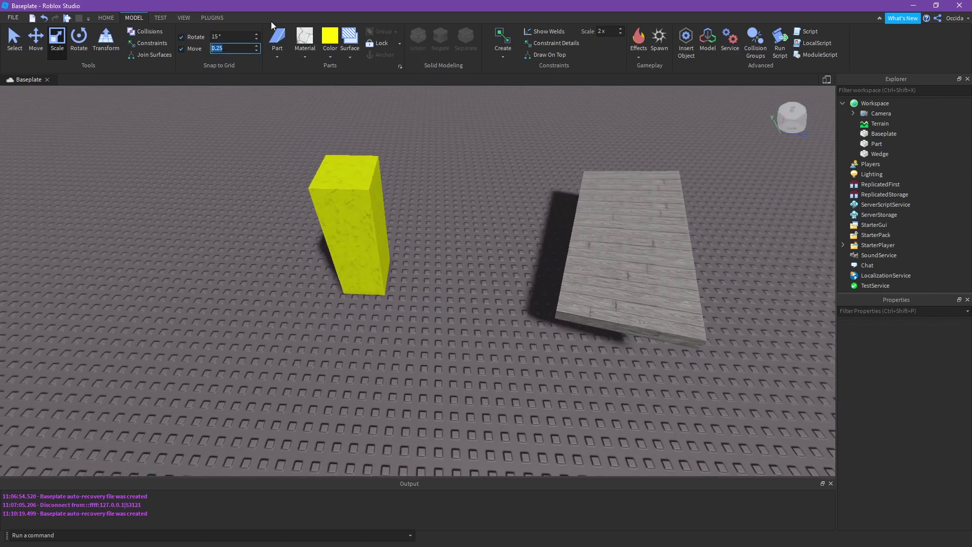
{"action": "key", "text": "BackSpace"}
{"action": "type", "text": "2"}
Stretch the yellow block upward with the Scale tool to a size of 4, 18, 3.5, and check its Size property
{"action": "left_click", "coordinate": [358, 217]}
{"action": "key", "text": "f"}
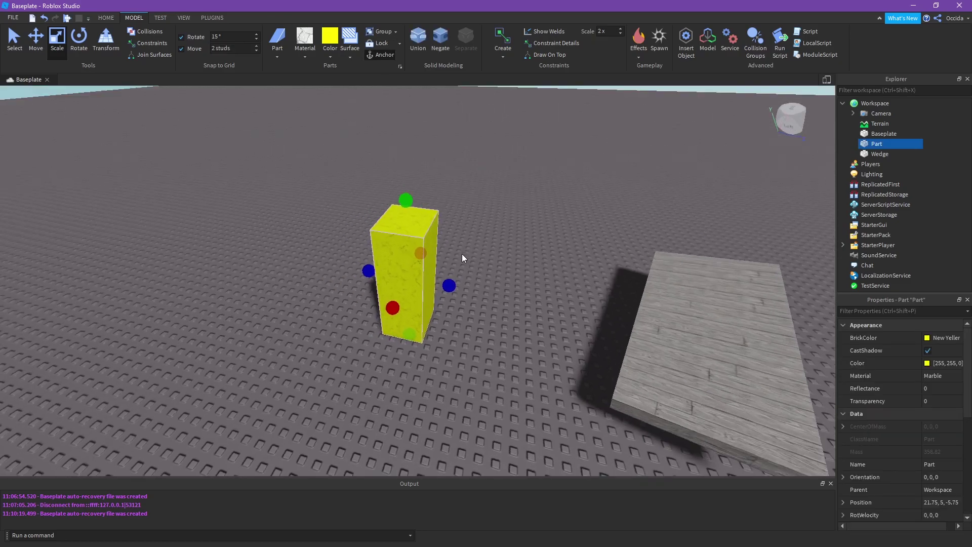
{"action": "scroll", "coordinate": [942, 471], "scroll_direction": "down", "scroll_amount": 5}
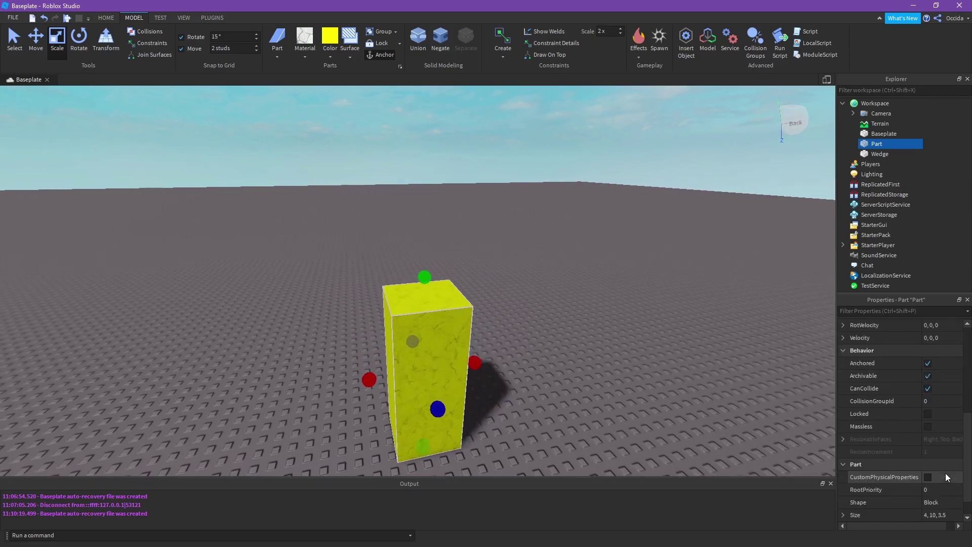
{"action": "right_click_drag", "start_coordinate": [646, 329], "coordinate": [621, 305]}
{"action": "key", "text": "s"}
{"action": "key", "text": "d"}
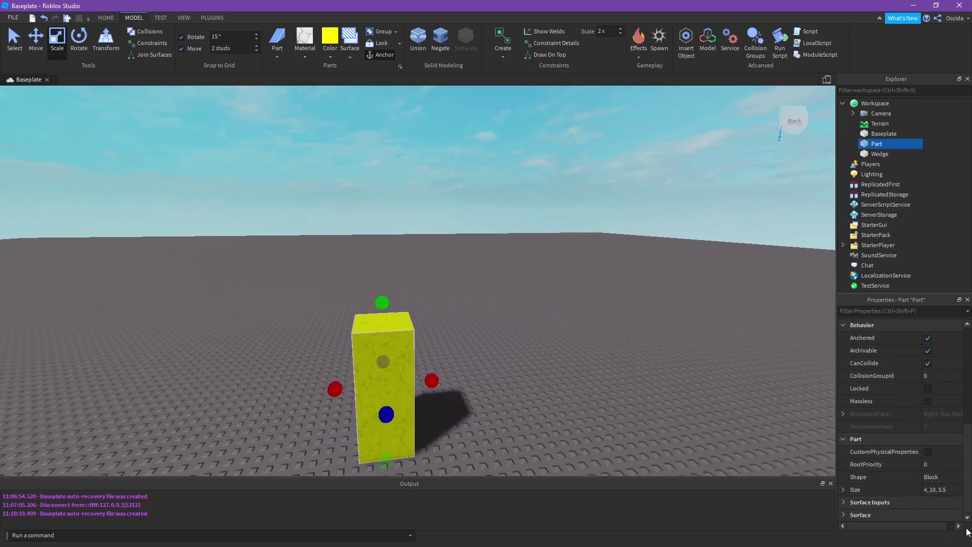
{"action": "left_click_drag", "start_coordinate": [382, 302], "coordinate": [389, 186]}
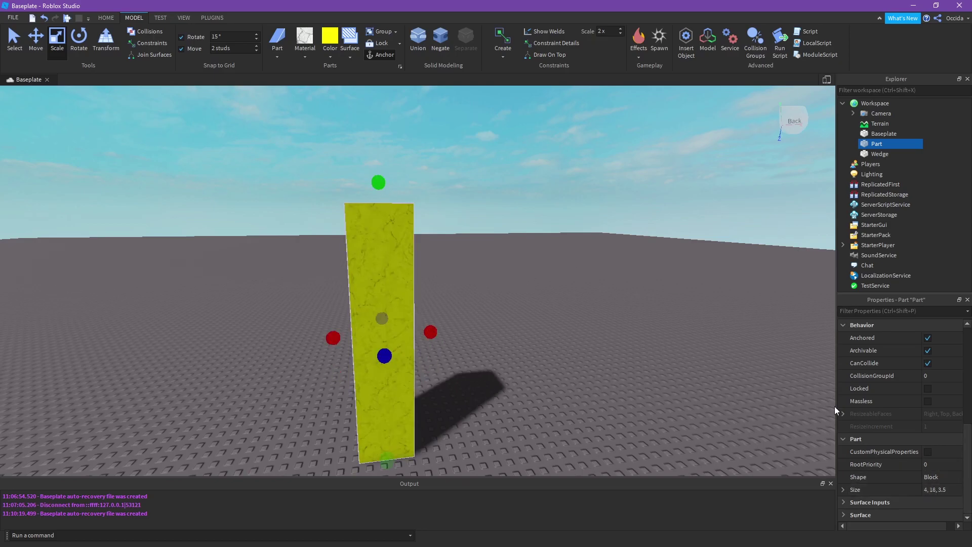
{"action": "right_click_drag", "start_coordinate": [527, 314], "coordinate": [783, 439]}
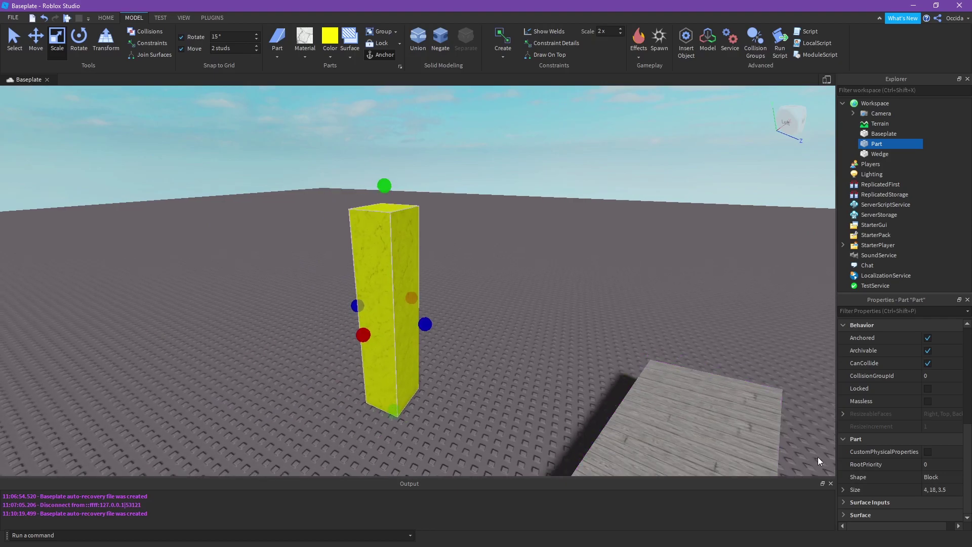
{"action": "left_click", "coordinate": [932, 490]}
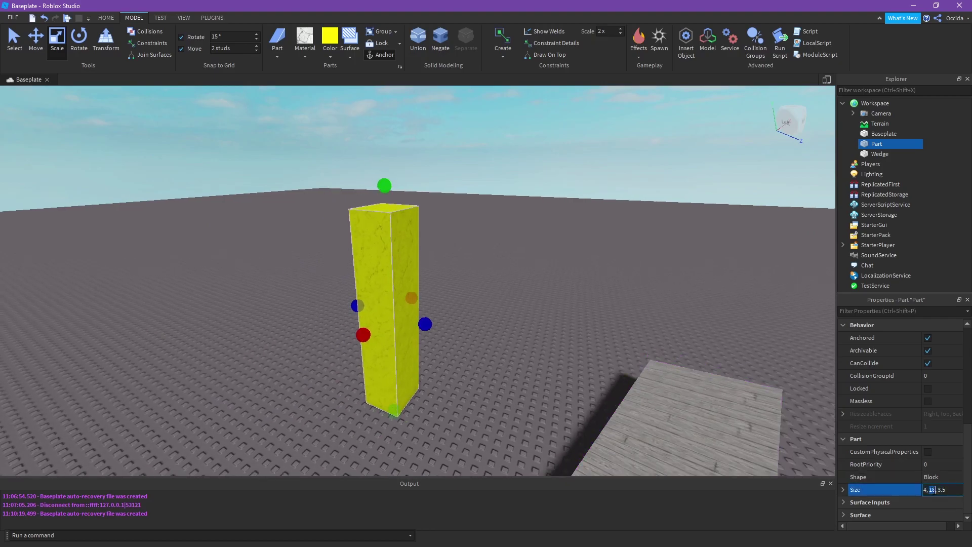
{"action": "left_click", "coordinate": [935, 490]}
Turn off move snapping and shorten the yellow block freely from its top until its Y position is about 5.985
{"action": "right_click_drag", "start_coordinate": [456, 268], "coordinate": [474, 293]}
{"action": "left_click", "coordinate": [474, 293]}
{"action": "scroll", "coordinate": [474, 293], "scroll_direction": "down", "scroll_amount": 2}
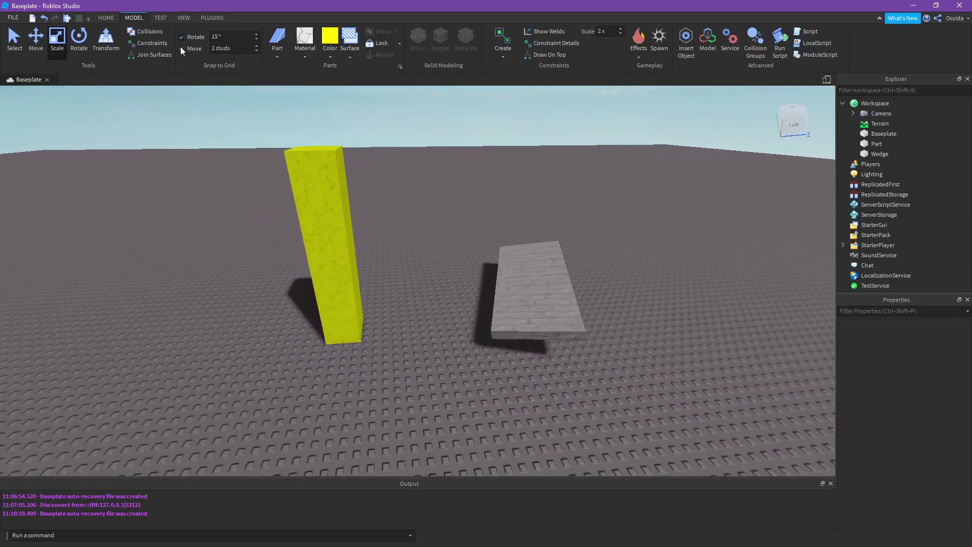
{"action": "left_click", "coordinate": [289, 177]}
{"action": "key", "text": "f"}
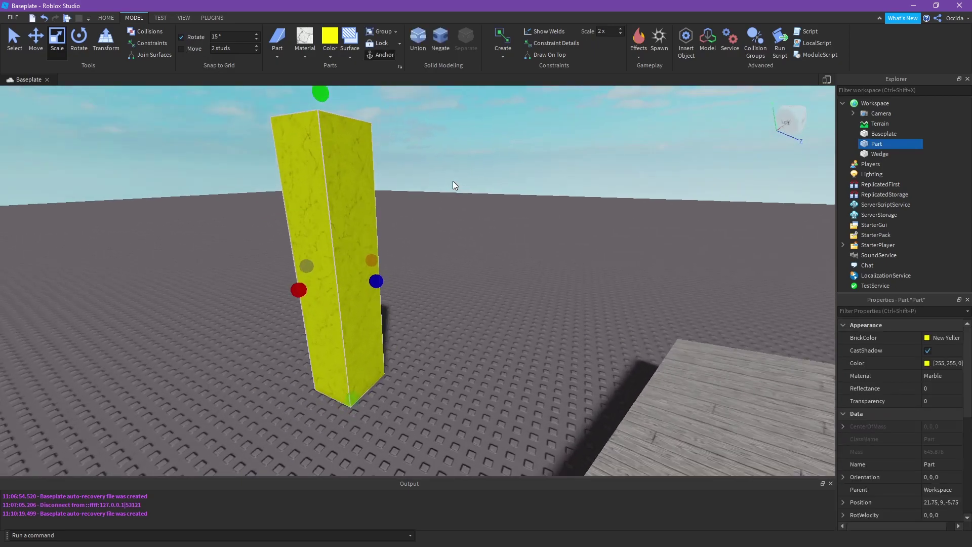
{"action": "left_click_drag", "start_coordinate": [408, 189], "coordinate": [417, 294]}
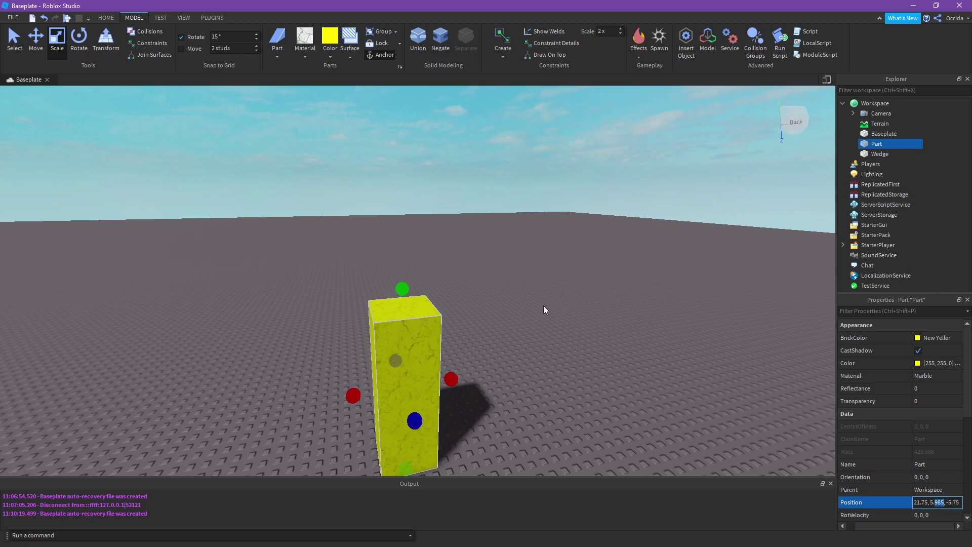
Turn move snapping back on at 0.25 studs and shorten the yellow block from its top to about Y position 4.86
{"action": "right_click_drag", "start_coordinate": [539, 303], "coordinate": [536, 304]}
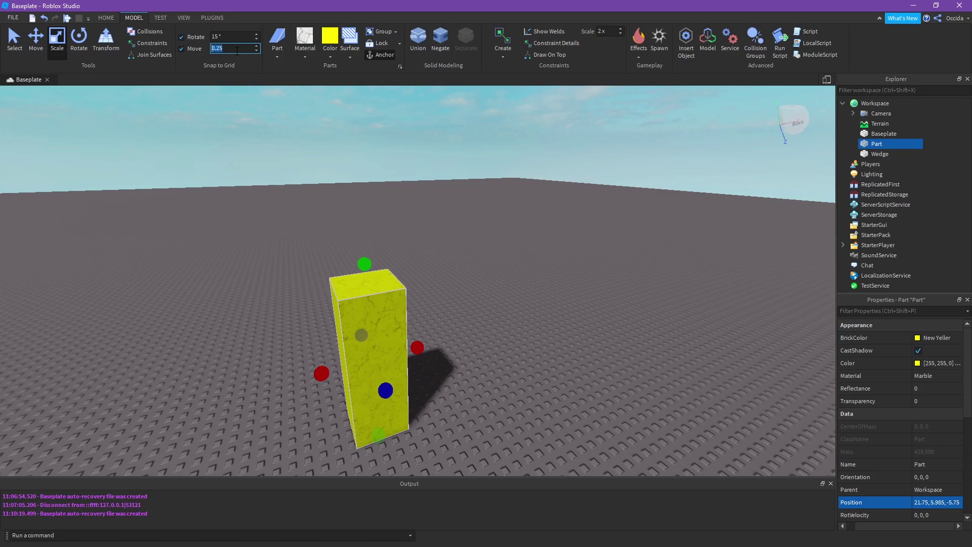
{"action": "key", "text": "Return"}
{"action": "right_click_drag", "start_coordinate": [588, 218], "coordinate": [260, 92]}
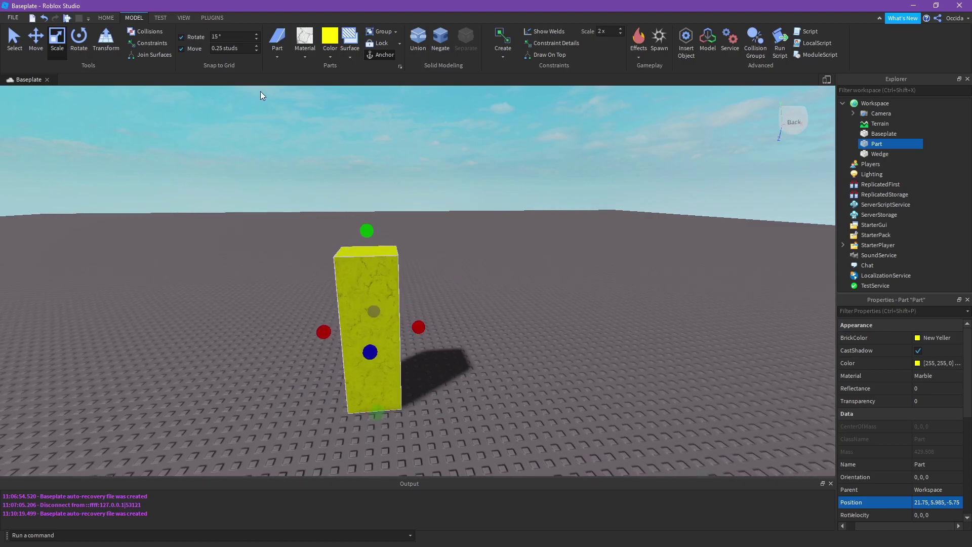
{"action": "scroll", "coordinate": [388, 191], "scroll_direction": "up", "scroll_amount": 4}
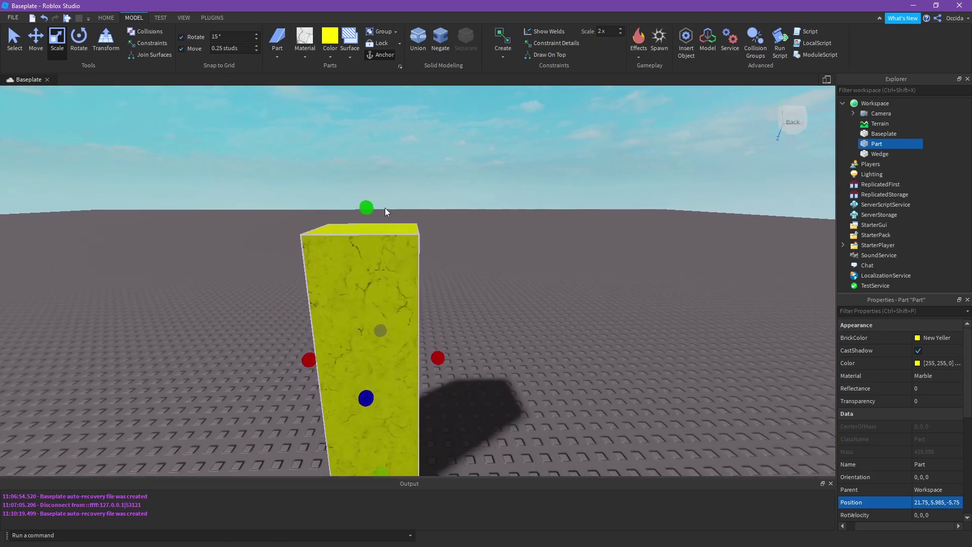
{"action": "left_click_drag", "start_coordinate": [384, 208], "coordinate": [390, 263]}
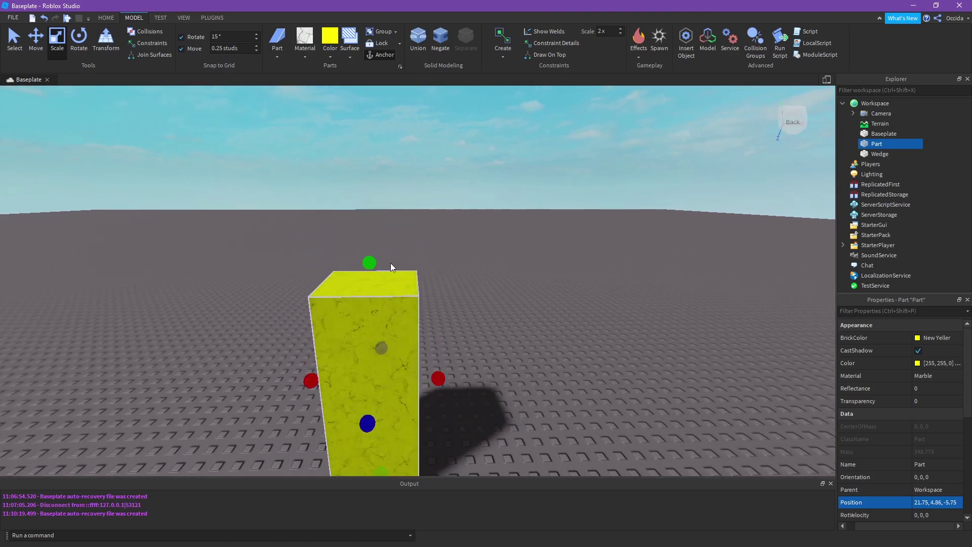
{"action": "scroll", "coordinate": [390, 263], "scroll_direction": "down", "scroll_amount": 3}
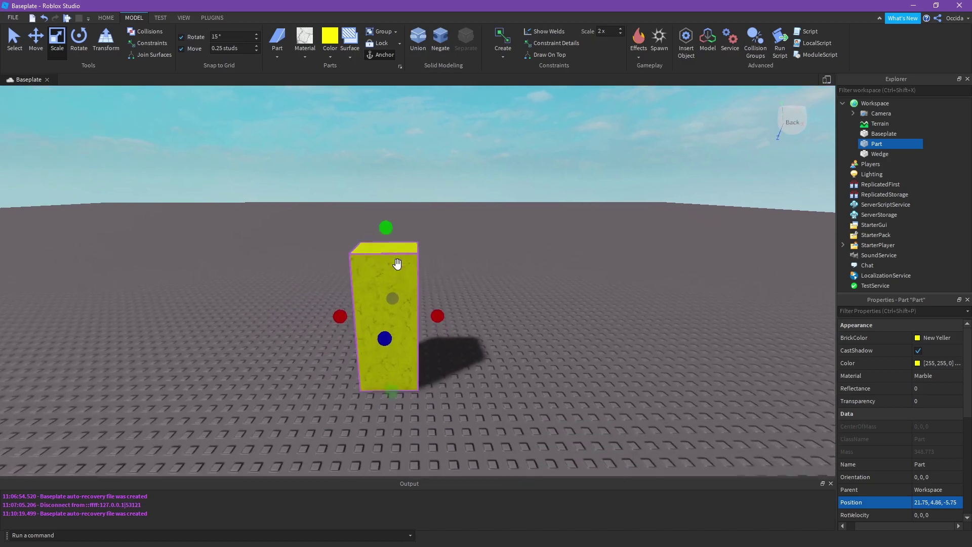
Set the rotation snapping increment to 45° and turn the yellow block about its vertical axis with the Rotate tool
{"action": "right_click_drag", "start_coordinate": [397, 264], "coordinate": [317, 113]}
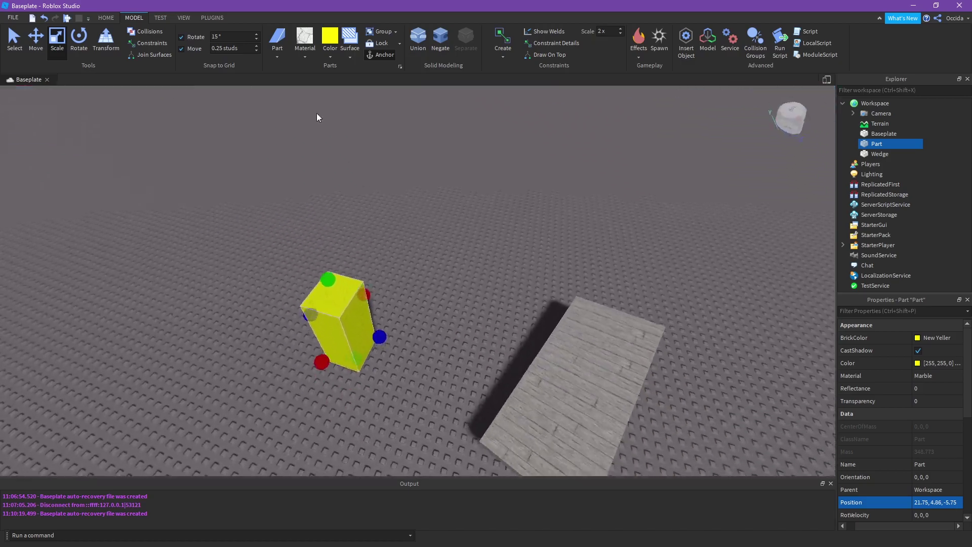
{"action": "scroll", "coordinate": [227, 105], "scroll_direction": "up", "scroll_amount": 2}
{"action": "left_click", "coordinate": [233, 37]}
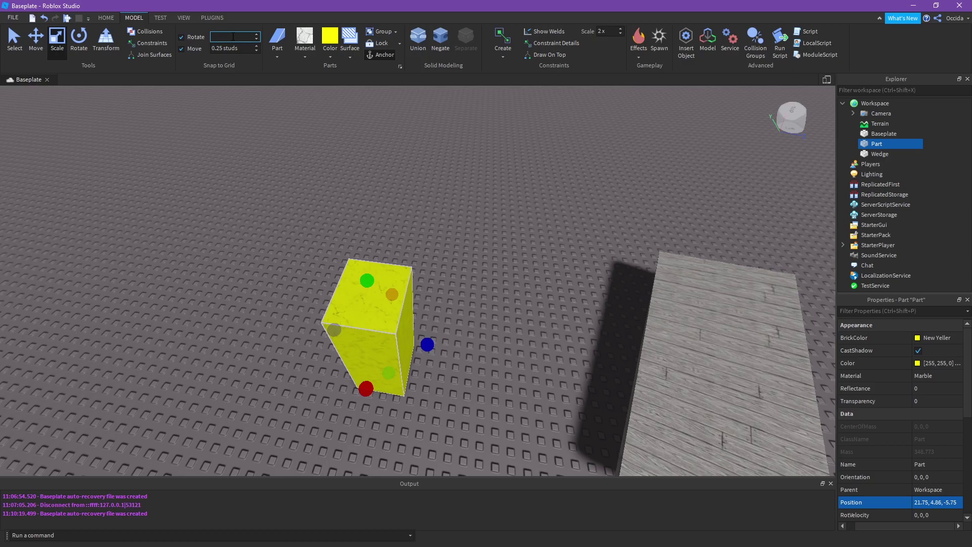
{"action": "left_click", "coordinate": [84, 41]}
{"action": "left_click", "coordinate": [419, 378]}
{"action": "left_click", "coordinate": [416, 381]}
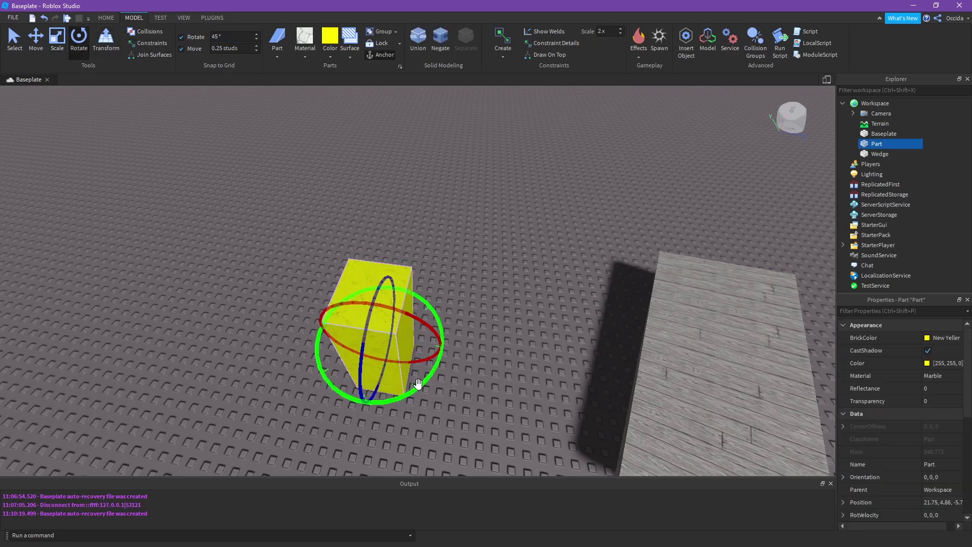
{"action": "left_click_drag", "start_coordinate": [419, 383], "coordinate": [474, 441]}
Turn off rotation snapping and rotate the yellow block freely about its vertical axis to an orientation of about 0, 98.74, 0
{"action": "right_click_drag", "start_coordinate": [497, 423], "coordinate": [469, 239]}
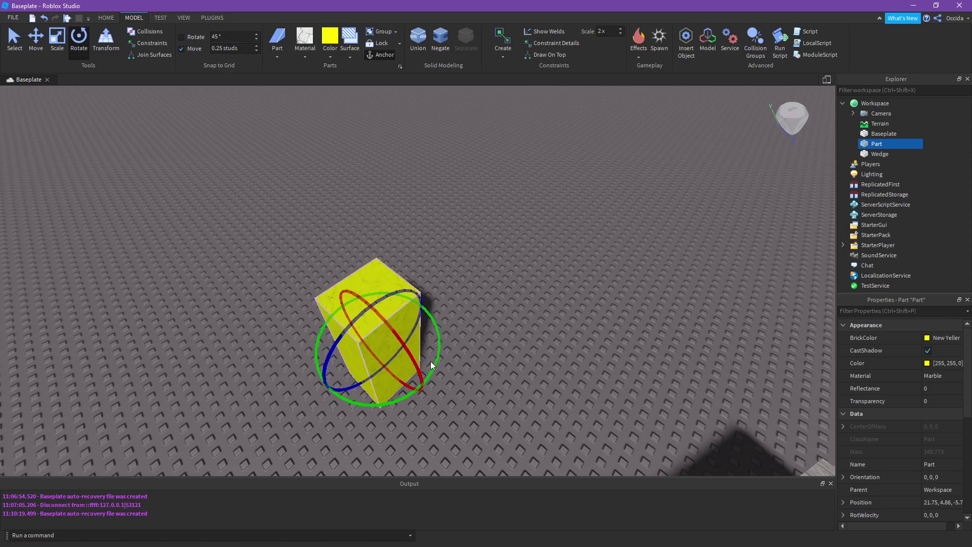
{"action": "left_click_drag", "start_coordinate": [430, 360], "coordinate": [382, 310]}
{"action": "right_click_drag", "start_coordinate": [400, 310], "coordinate": [440, 313]}
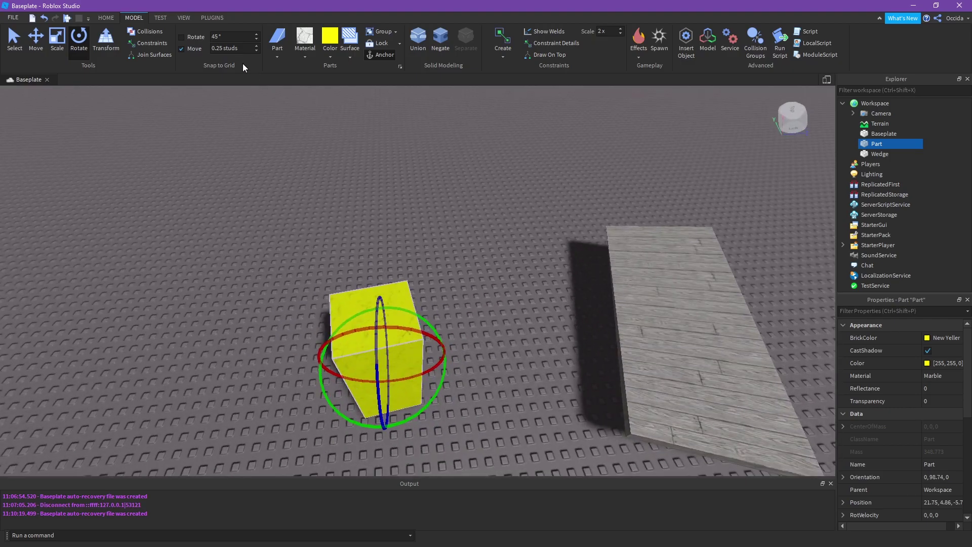
Turn rotation snapping back on at 15°, deselect the block, and switch to the Select tool
{"action": "left_click", "coordinate": [225, 37]}
{"action": "right_click_drag", "start_coordinate": [397, 217], "coordinate": [397, 217]}
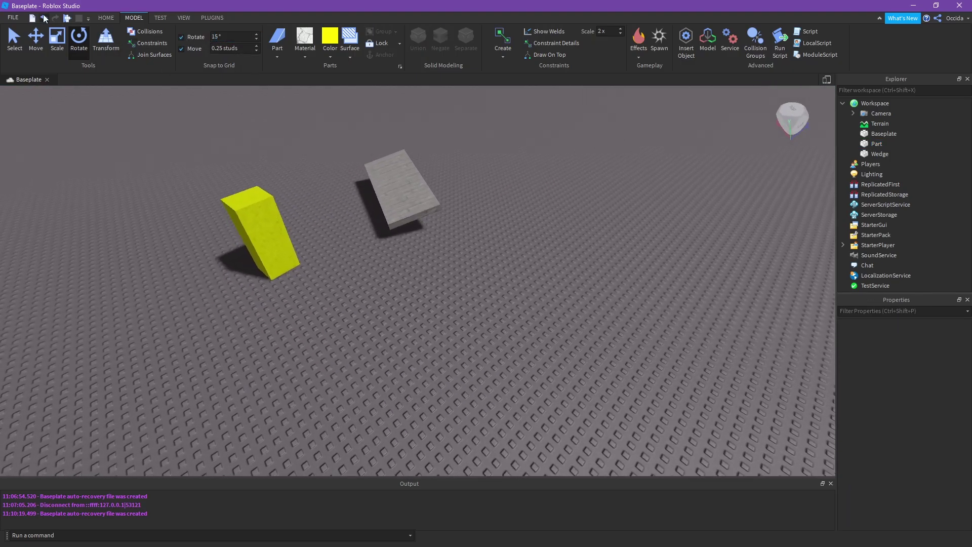
{"action": "left_click", "coordinate": [15, 41]}
{"action": "right_click_drag", "start_coordinate": [298, 158], "coordinate": [297, 162]}
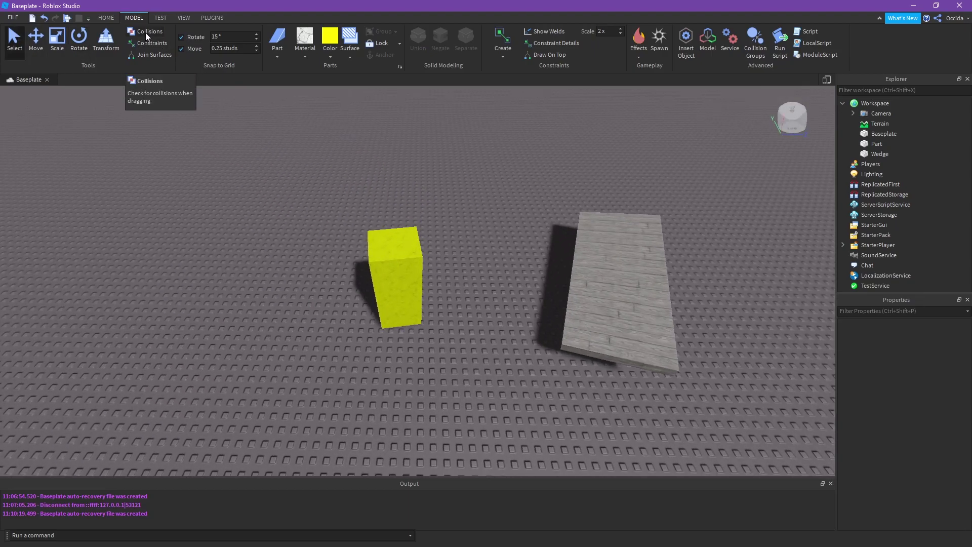
{"action": "right_click_drag", "start_coordinate": [289, 130], "coordinate": [290, 130]}
{"action": "key", "text": "w"}
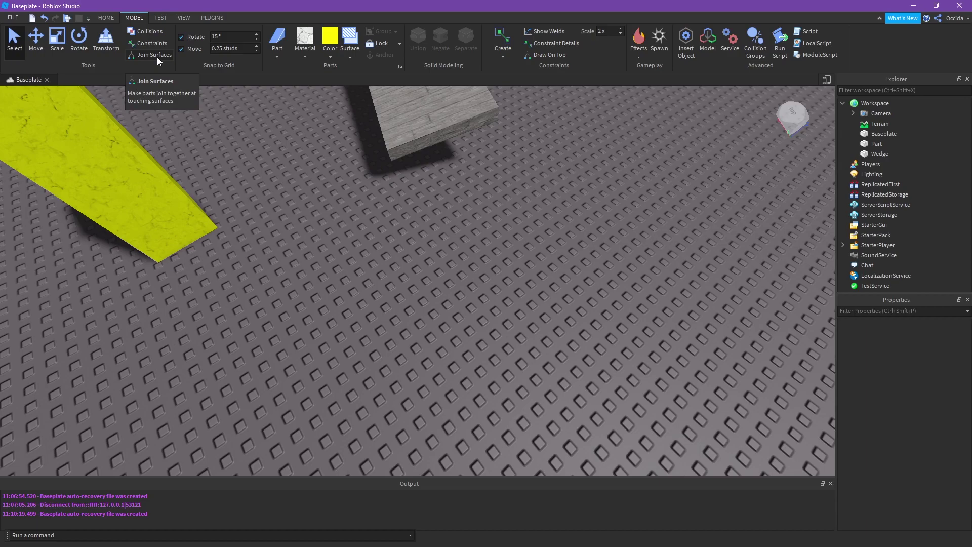
Move the yellow block across the baseplate to about position 27.75, 4.86, 4 and deselect it
{"action": "scroll", "coordinate": [257, 167], "scroll_direction": "down", "scroll_amount": 5}
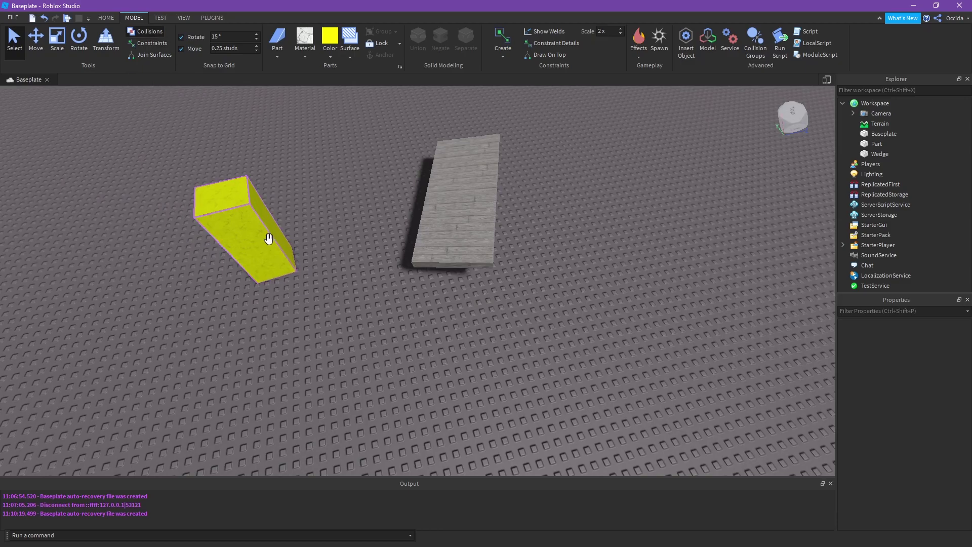
{"action": "key", "text": "w"}
{"action": "key", "text": "d"}
{"action": "left_click_drag", "start_coordinate": [266, 239], "coordinate": [273, 191]}
{"action": "scroll", "coordinate": [274, 191], "scroll_direction": "down", "scroll_amount": 5}
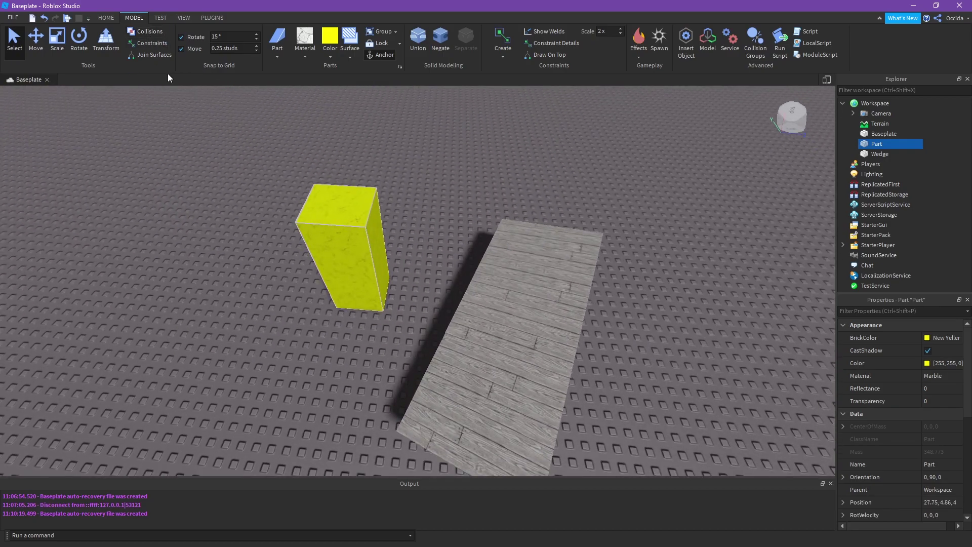
{"action": "scroll", "coordinate": [342, 156], "scroll_direction": "down", "scroll_amount": 5}
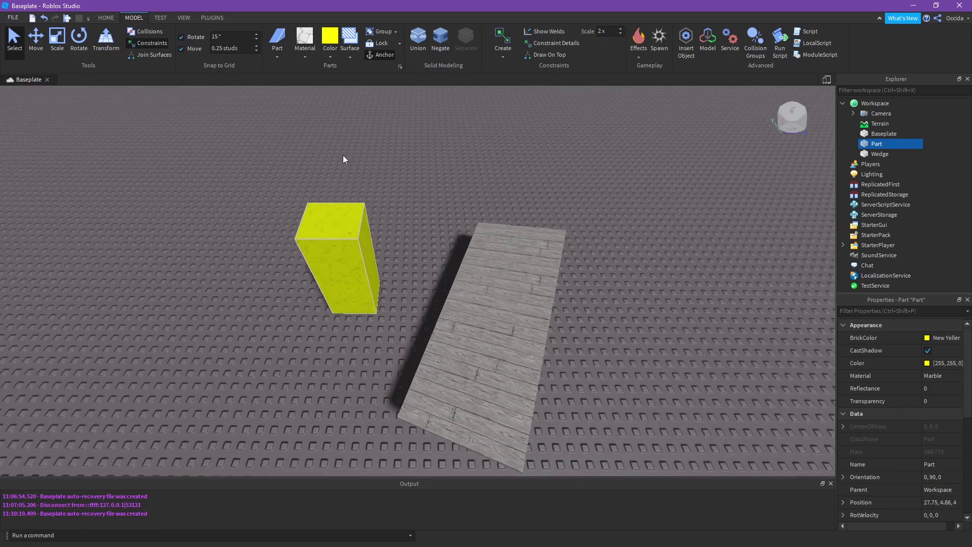
{"action": "left_click", "coordinate": [391, 168]}
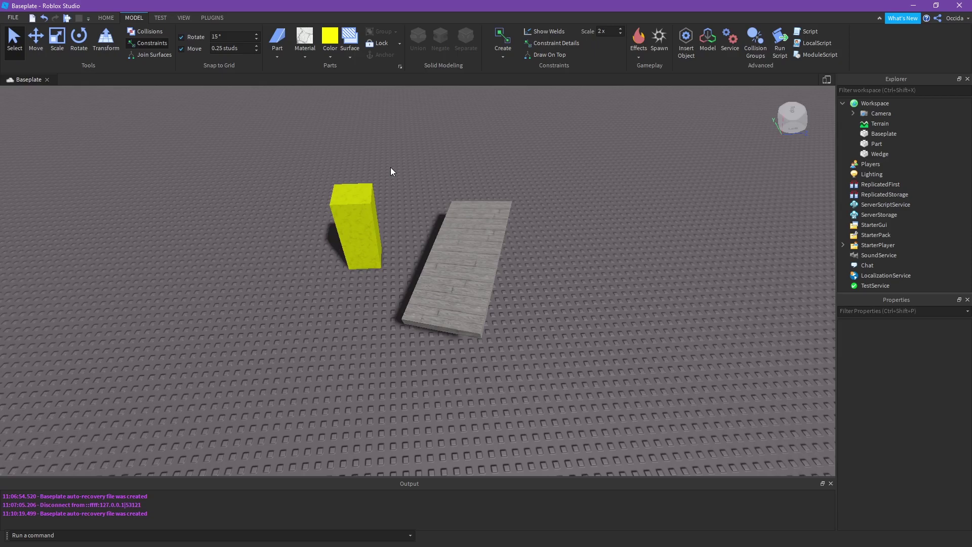
Turn on Join Surfaces and place the yellow block on the wooden plank's sloped top face
{"action": "left_click", "coordinate": [357, 236]}
{"action": "scroll", "coordinate": [364, 245], "scroll_direction": "up", "scroll_amount": 6}
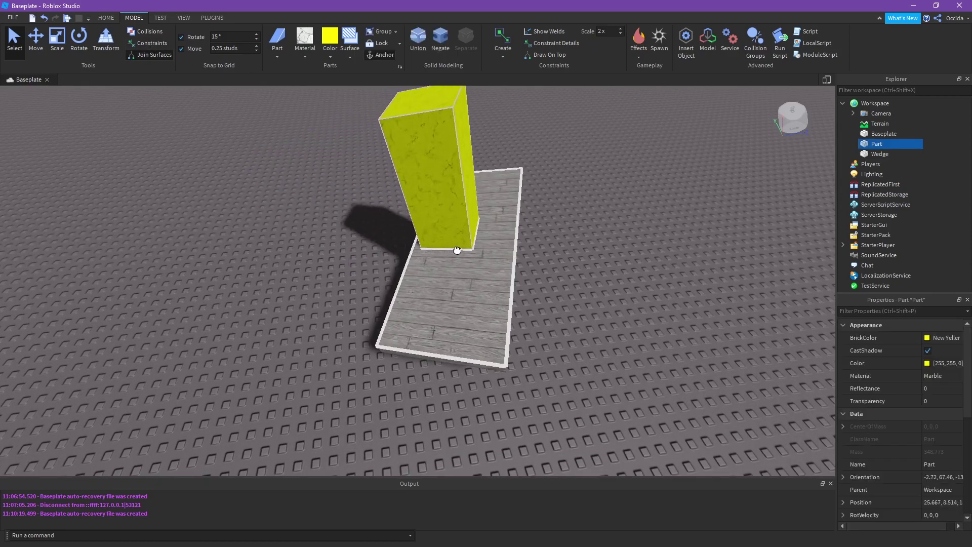
{"action": "left_click_drag", "start_coordinate": [457, 251], "coordinate": [464, 250]}
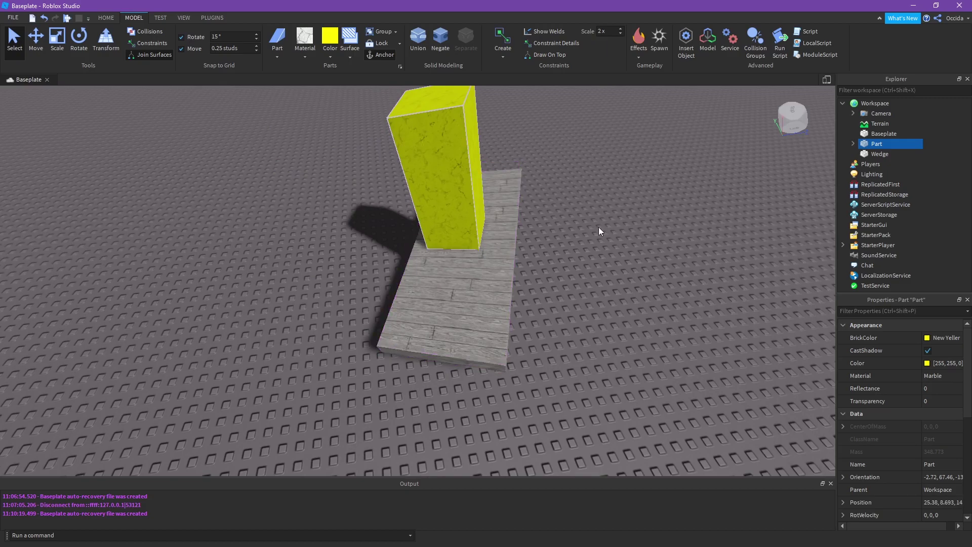
Delete the Weld inside the yellow block's Part and turn off Join Surfaces
{"action": "left_click", "coordinate": [852, 144]}
{"action": "left_click", "coordinate": [886, 155]}
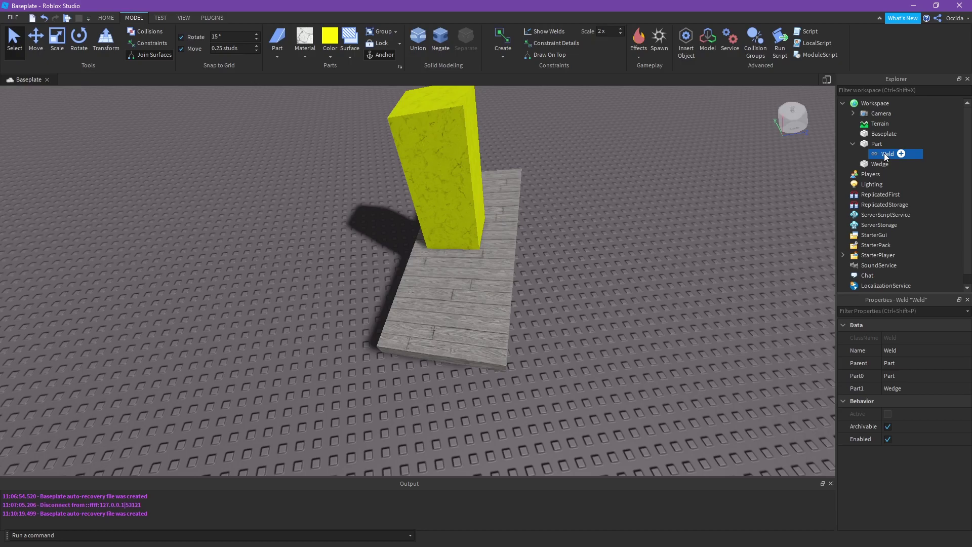
{"action": "key", "text": "Delete"}
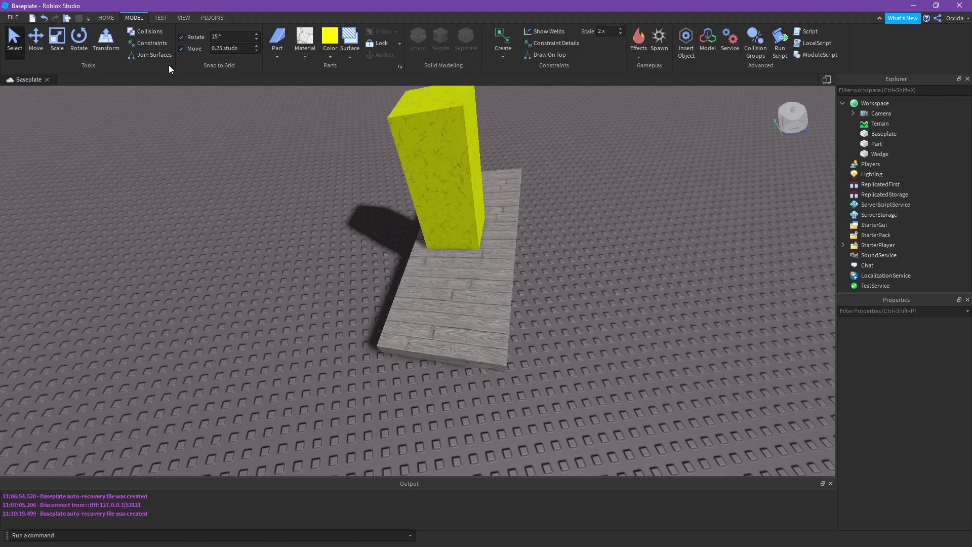
Move the yellow block off the wooden plank onto the baseplate at about position 32.75, 4.86, -1
{"action": "left_click_drag", "start_coordinate": [442, 174], "coordinate": [296, 223]}
{"action": "scroll", "coordinate": [390, 226], "scroll_direction": "down", "scroll_amount": 4}
{"action": "right_click_drag", "start_coordinate": [391, 226], "coordinate": [434, 217]}
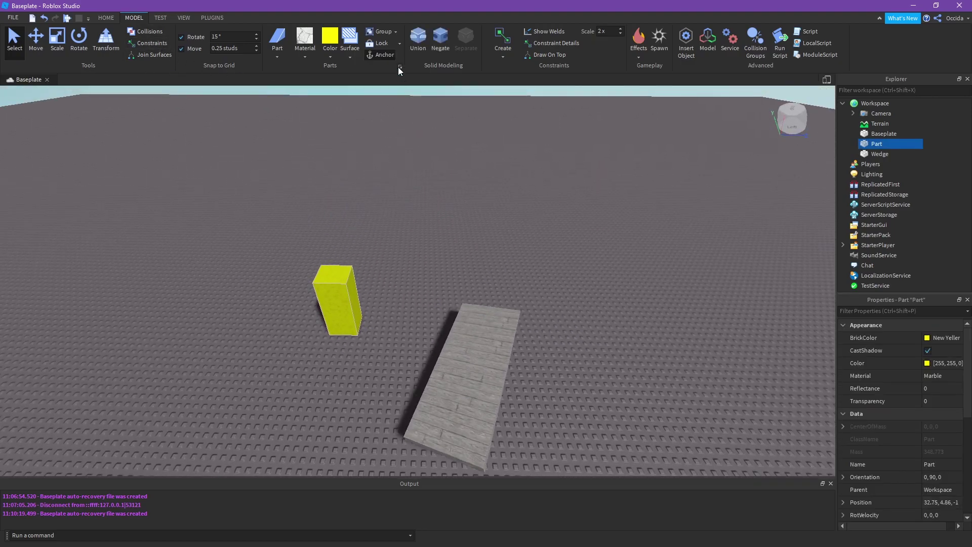
Lock the wooden plank with the Lock tool and try to select it with the Select tool
{"action": "left_click", "coordinate": [381, 47]}
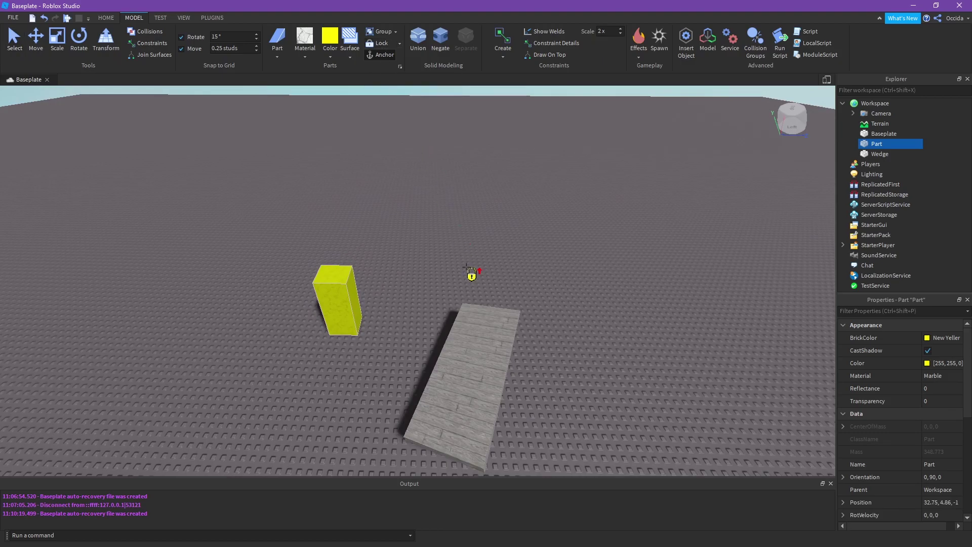
{"action": "scroll", "coordinate": [467, 265], "scroll_direction": "up", "scroll_amount": 3}
{"action": "right_click_drag", "start_coordinate": [467, 266], "coordinate": [477, 324]}
{"action": "scroll", "coordinate": [467, 265], "scroll_direction": "down", "scroll_amount": 3}
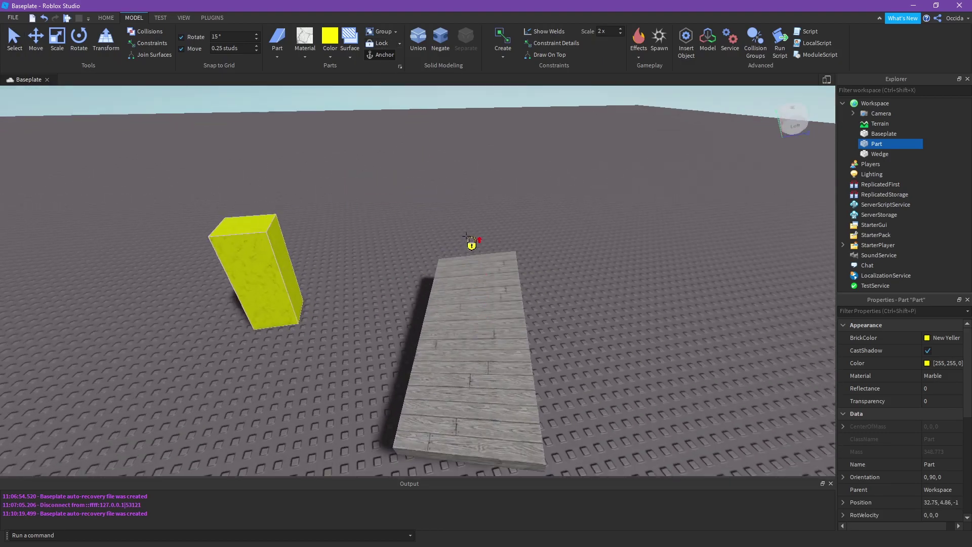
{"action": "right_click_drag", "start_coordinate": [465, 237], "coordinate": [317, 278]}
{"action": "scroll", "coordinate": [322, 284], "scroll_direction": "down", "scroll_amount": 5}
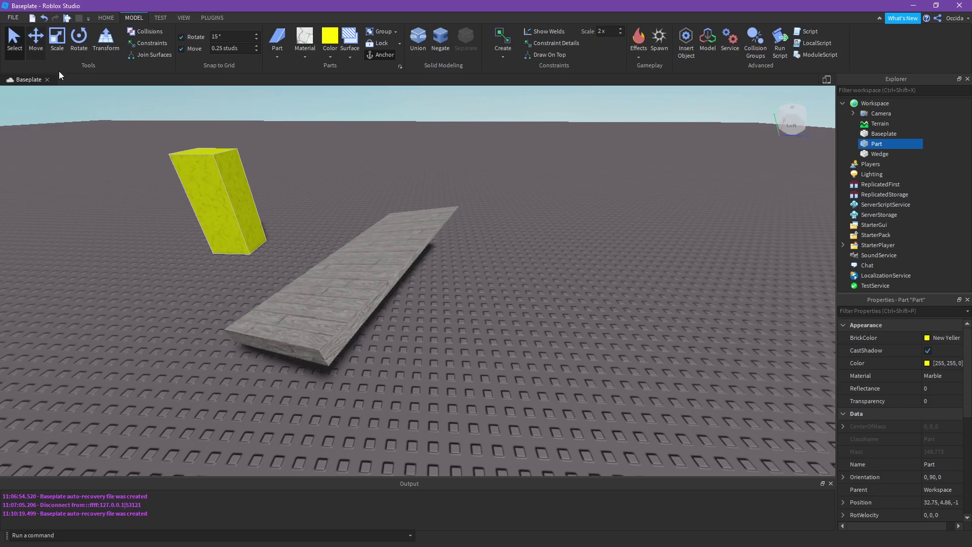
{"action": "left_click", "coordinate": [349, 305]}
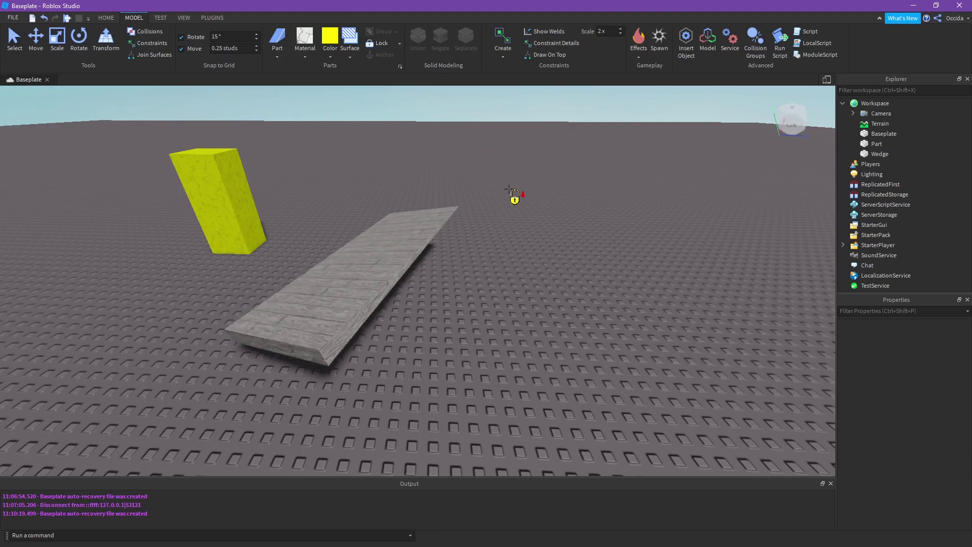
Unlock the baseplate with the Lock tool and select it
{"action": "scroll", "coordinate": [432, 199], "scroll_direction": "down", "scroll_amount": 5}
{"action": "left_click", "coordinate": [547, 137]}
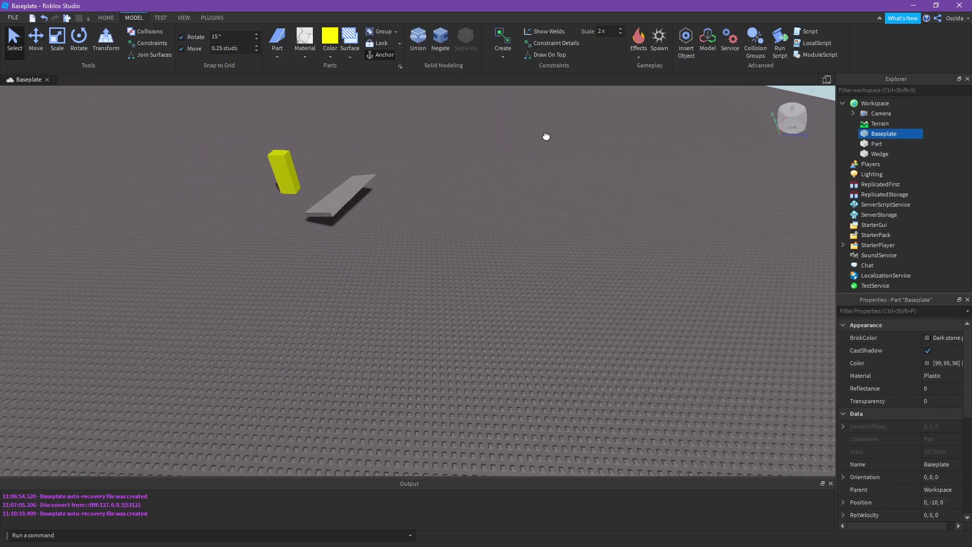
{"action": "scroll", "coordinate": [507, 248], "scroll_direction": "down", "scroll_amount": 5}
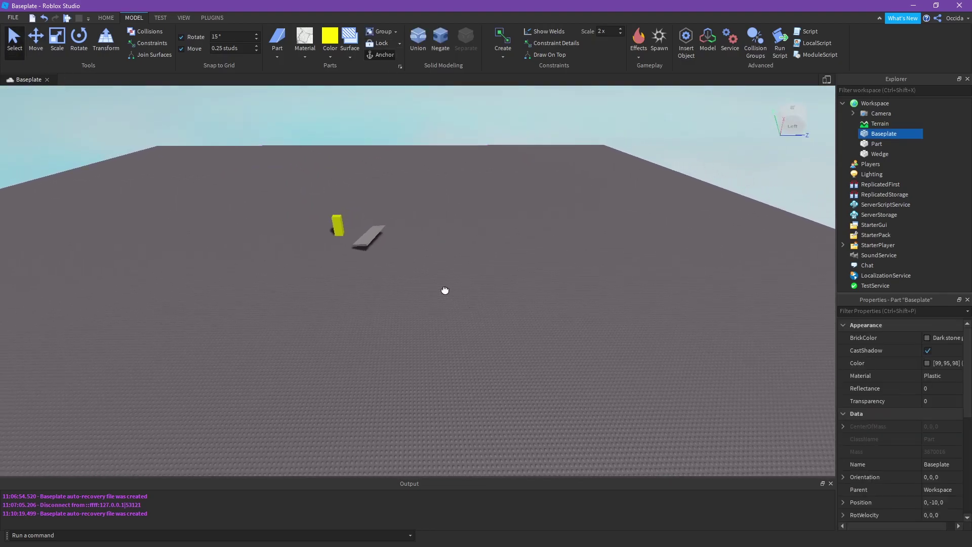
Resize the baseplate along its X axis with the Scale tool to an X position of about -167.5, and deselect it
{"action": "left_click", "coordinate": [58, 40]}
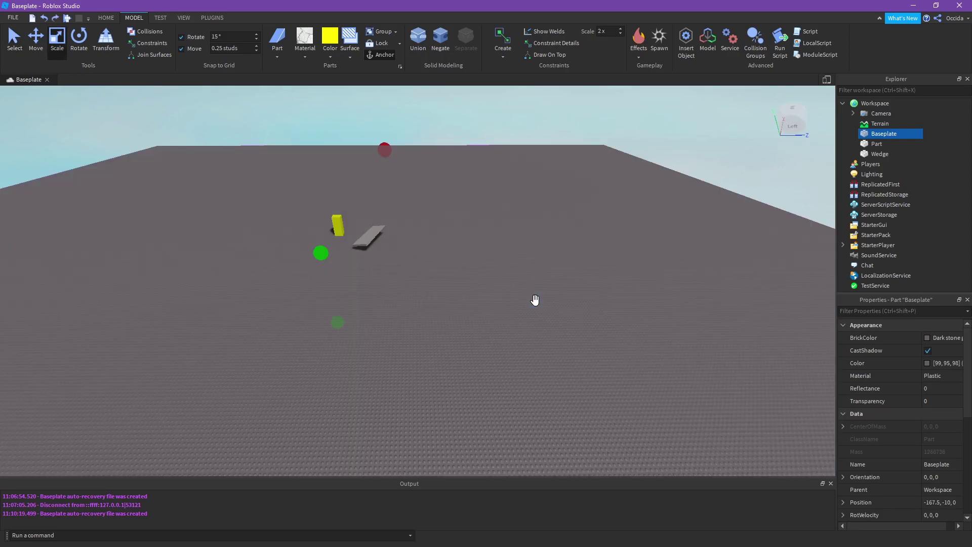
{"action": "right_click_drag", "start_coordinate": [536, 300], "coordinate": [478, 204]}
{"action": "left_click", "coordinate": [375, 161]}
{"action": "key", "text": "w"}
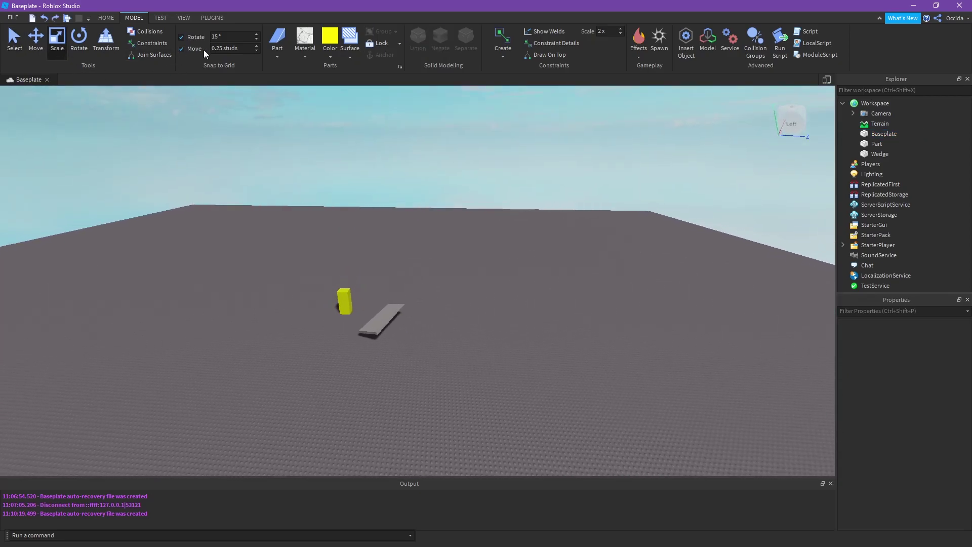
Unlock the wooden plank with the Lock tool
{"action": "left_click", "coordinate": [376, 47]}
{"action": "key", "text": "w"}
{"action": "right_click_drag", "start_coordinate": [500, 198], "coordinate": [450, 232]}
{"action": "key", "text": "w"}
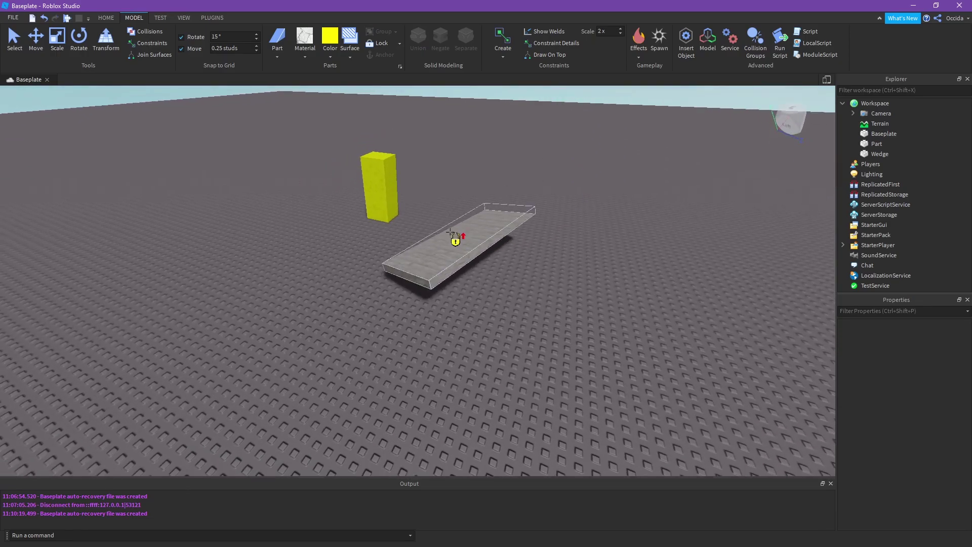
{"action": "left_click", "coordinate": [452, 256]}
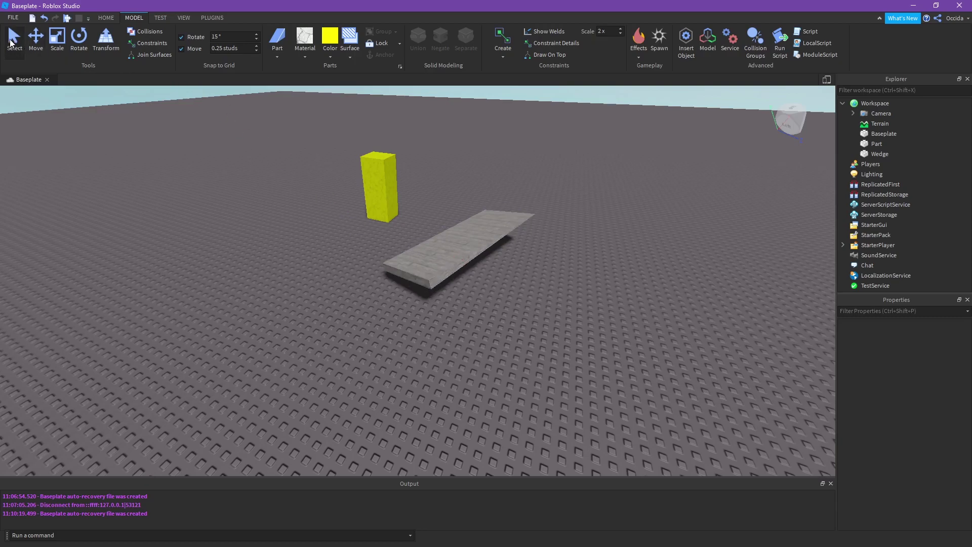
Select the yellow block with the Select tool and add a Fire effect to it
{"action": "left_click", "coordinate": [13, 40]}
{"action": "key", "text": "w"}
{"action": "right_click_drag", "start_coordinate": [355, 179], "coordinate": [426, 219]}
{"action": "left_click", "coordinate": [374, 338]}
{"action": "key", "text": "f"}
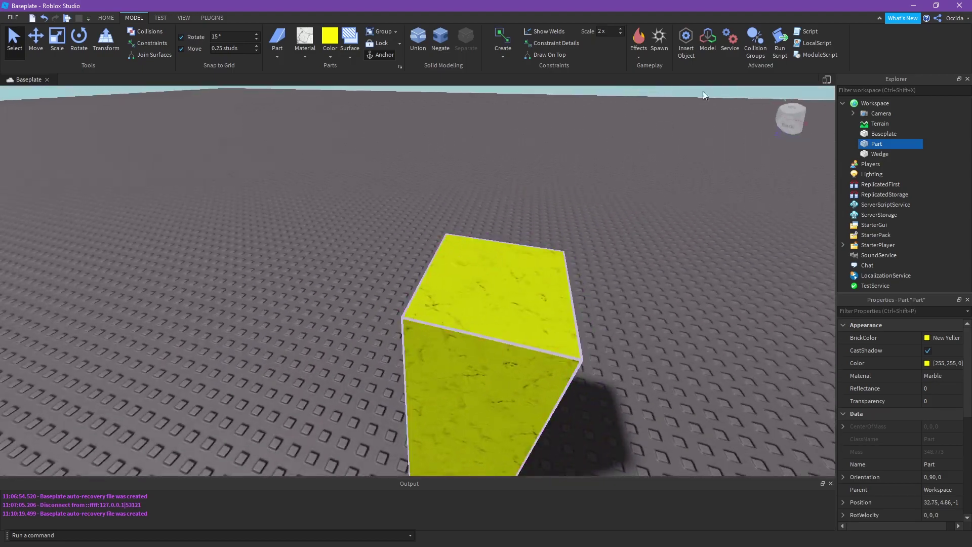
{"action": "left_click", "coordinate": [639, 57]}
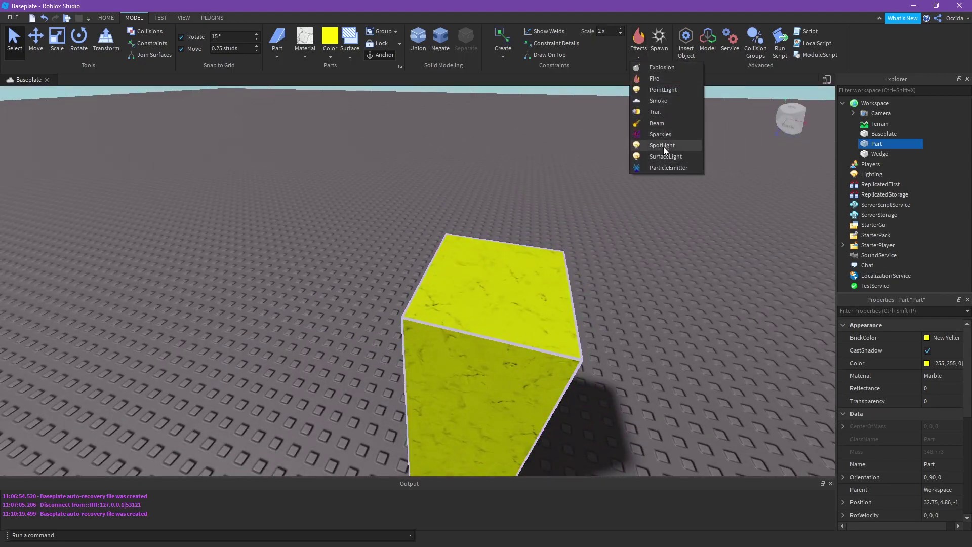
{"action": "left_click", "coordinate": [660, 80]}
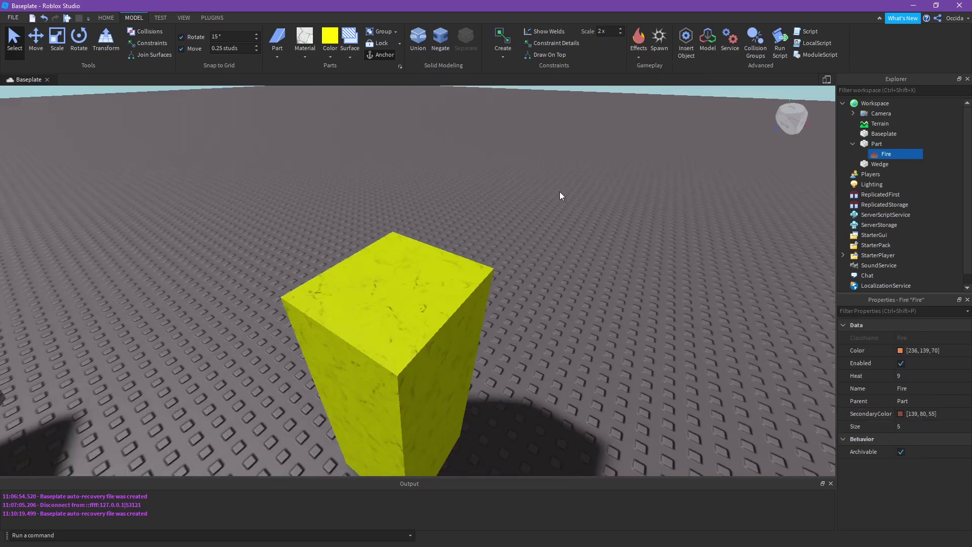
Shorten the yellow block from its top into a low slab with the Scale tool, deselect it, and return to the Select tool
{"action": "scroll", "coordinate": [560, 195], "scroll_direction": "down", "scroll_amount": 5}
{"action": "left_click", "coordinate": [382, 226]}
{"action": "left_click", "coordinate": [57, 47]}
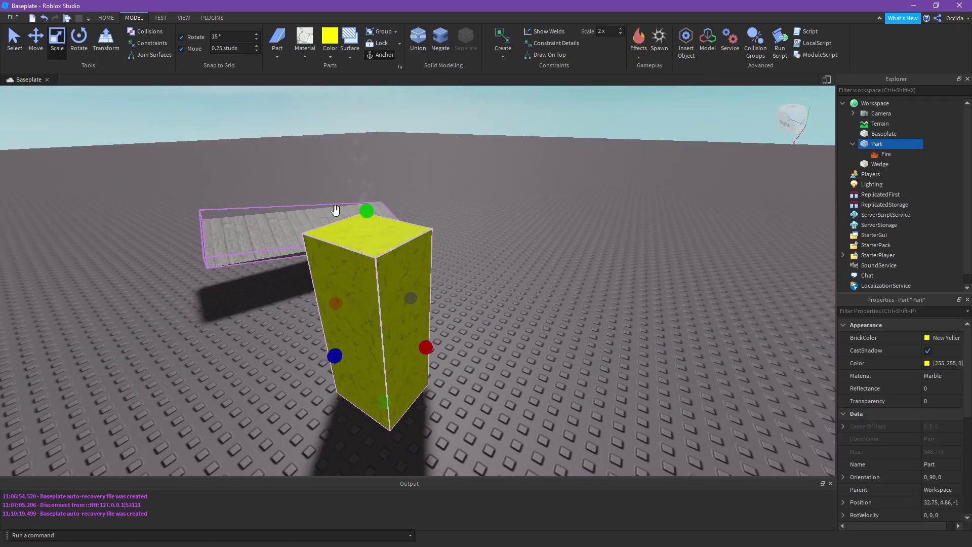
{"action": "left_click_drag", "start_coordinate": [366, 211], "coordinate": [369, 354]}
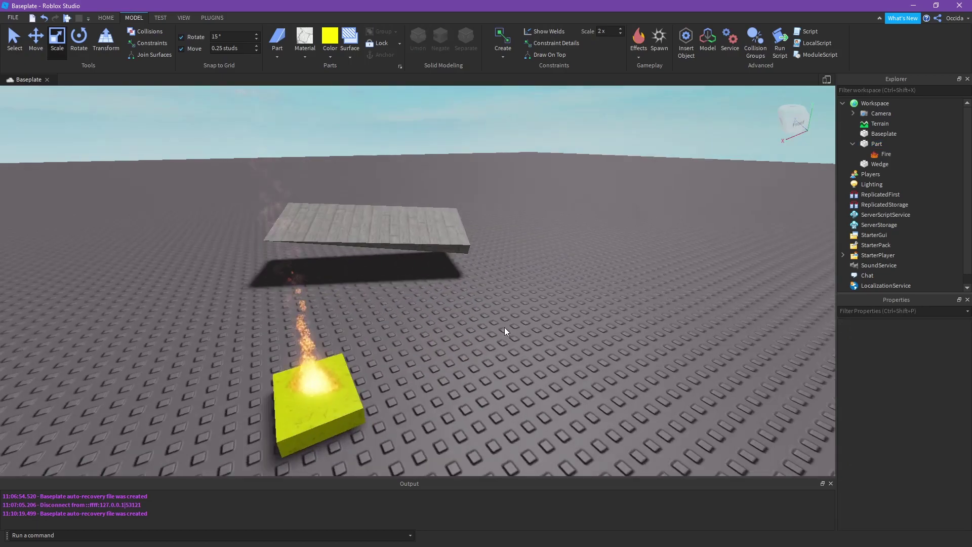
{"action": "right_click_drag", "start_coordinate": [504, 327], "coordinate": [512, 327]}
{"action": "scroll", "coordinate": [515, 328], "scroll_direction": "down", "scroll_amount": 6}
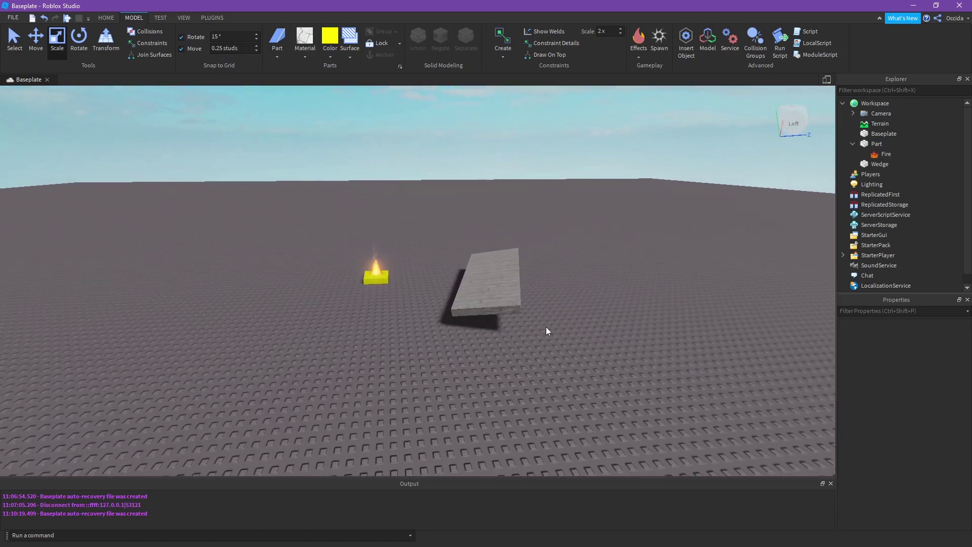
{"action": "left_click", "coordinate": [20, 42]}
{"action": "right_click_drag", "start_coordinate": [296, 195], "coordinate": [287, 208]}
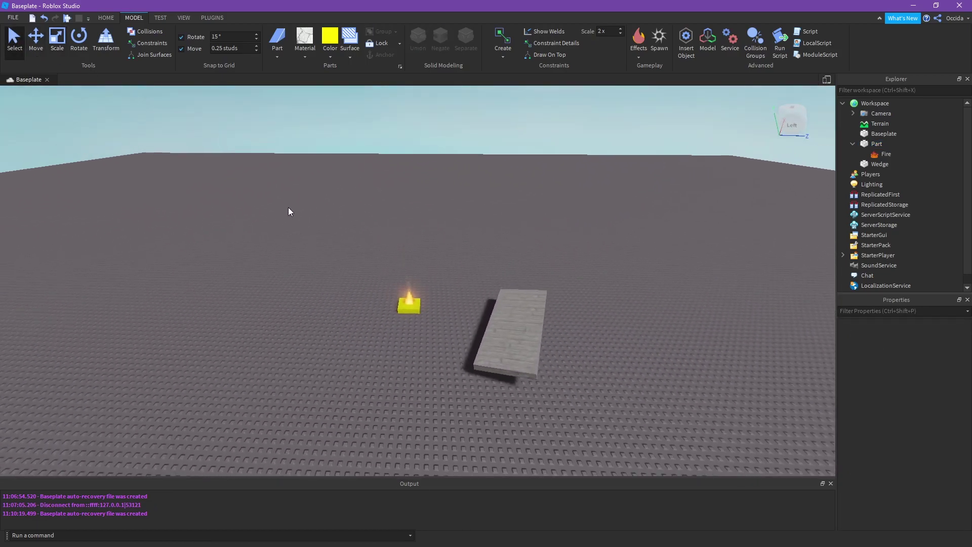
{"action": "scroll", "coordinate": [287, 208], "scroll_direction": "down", "scroll_amount": 3}
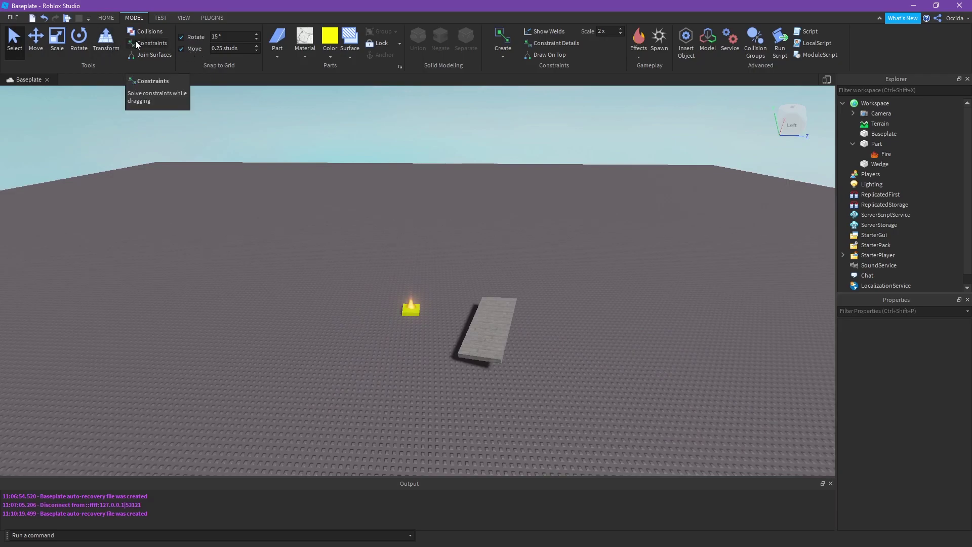
Open the Toolbox and look through the saved models under My Models
{"action": "left_click", "coordinate": [160, 18]}
{"action": "left_click", "coordinate": [132, 20]}
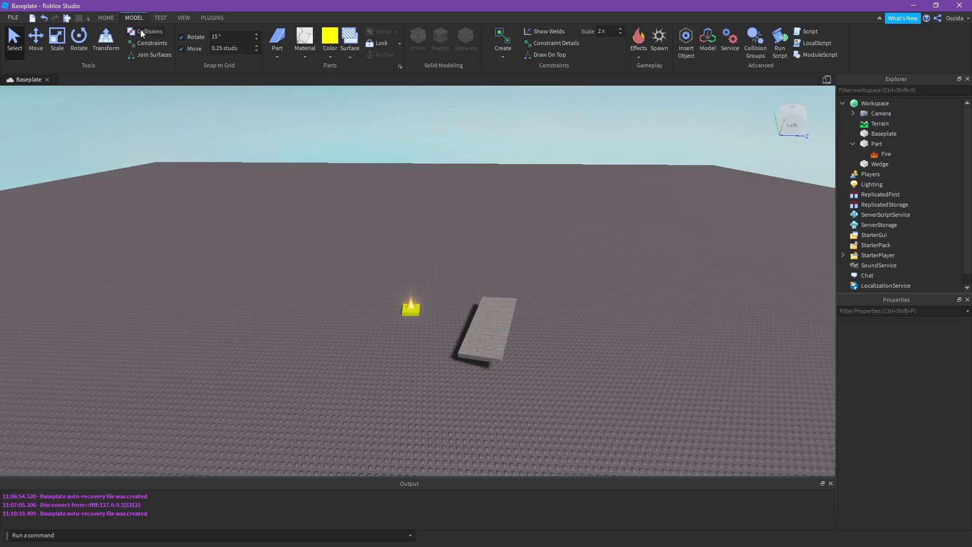
{"action": "left_click", "coordinate": [107, 18]}
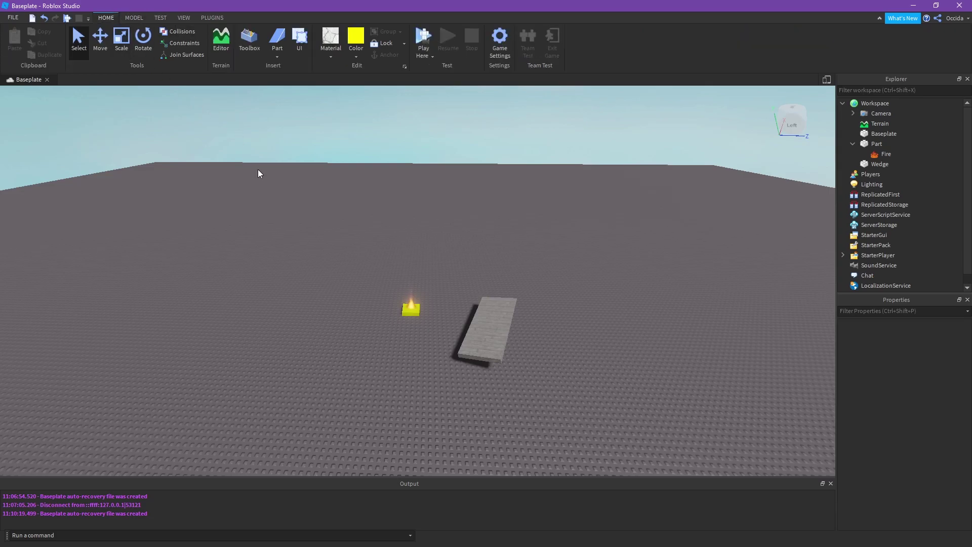
{"action": "left_click", "coordinate": [248, 50]}
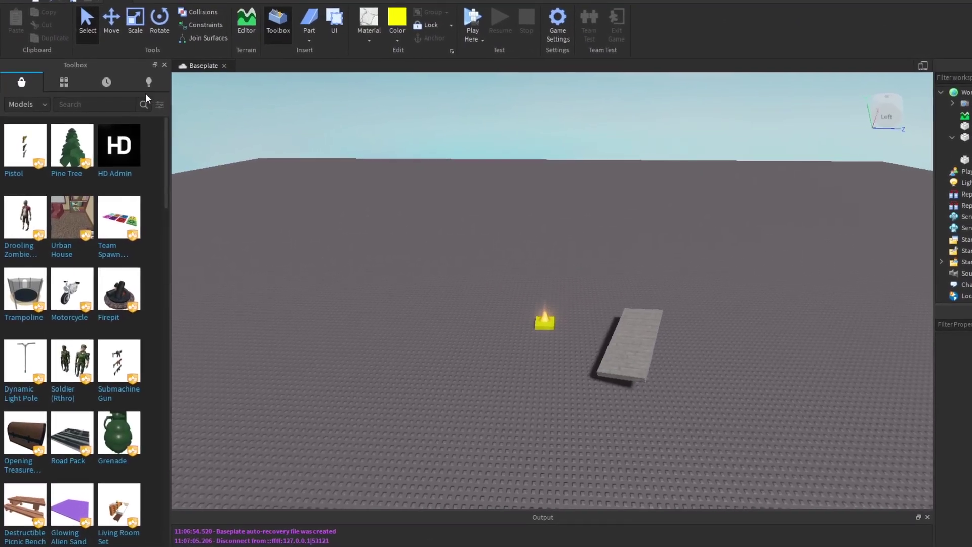
{"action": "left_click", "coordinate": [64, 83]}
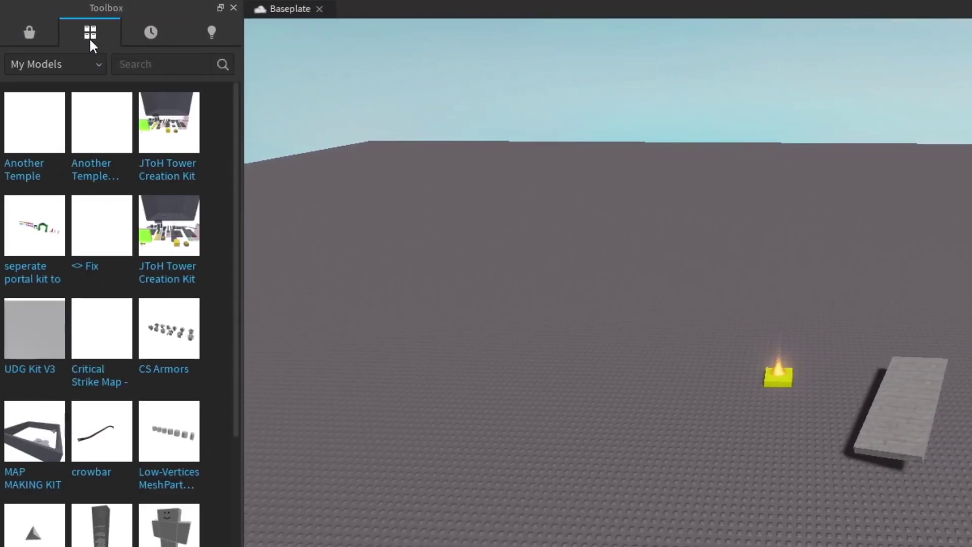
{"action": "scroll", "coordinate": [91, 152], "scroll_direction": "down", "scroll_amount": 8}
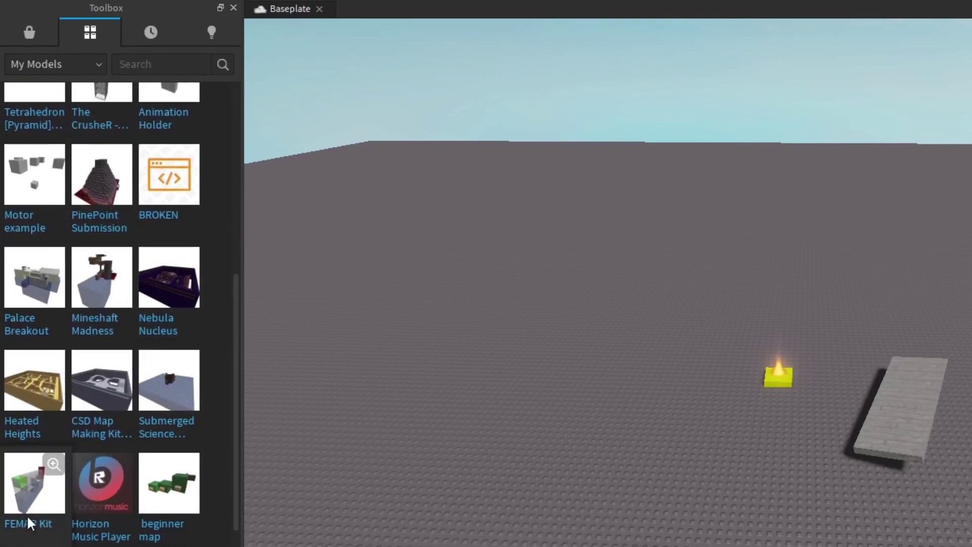
{"action": "scroll", "coordinate": [86, 396], "scroll_direction": "up", "scroll_amount": 8}
Search the Toolbox marketplace's Models category for "FEMAP Kit"
{"action": "left_click", "coordinate": [25, 32]}
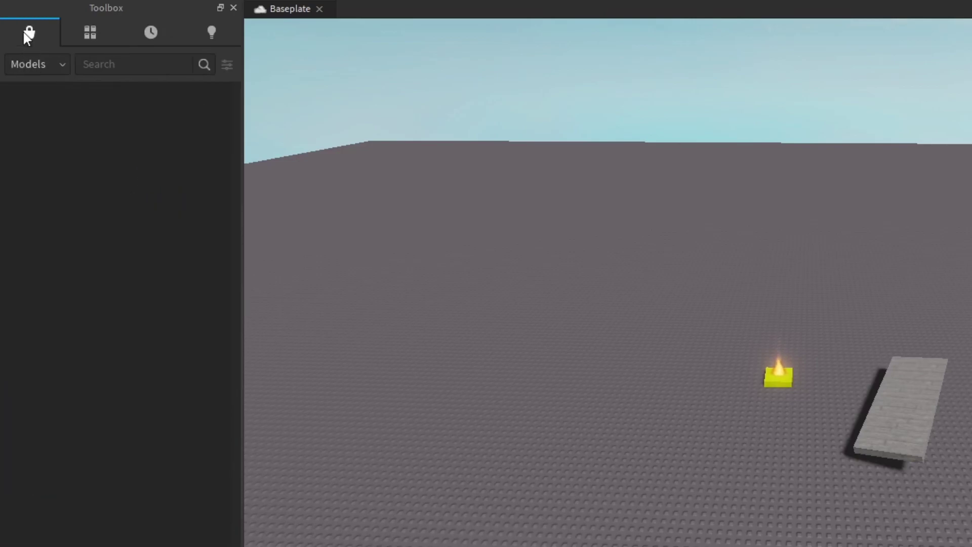
{"action": "left_click", "coordinate": [129, 63]}
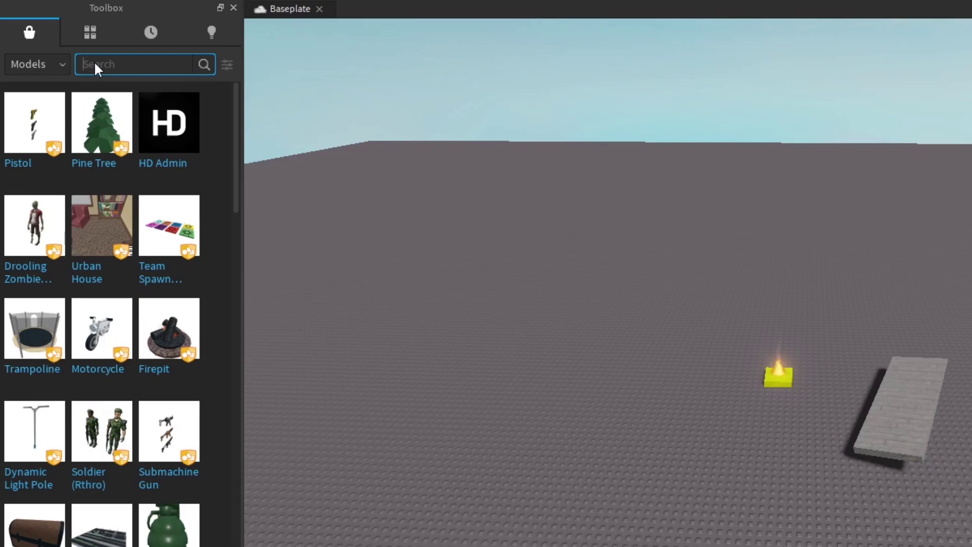
{"action": "type", "text": "FEMAP Kit"}
{"action": "key", "text": "Return"}
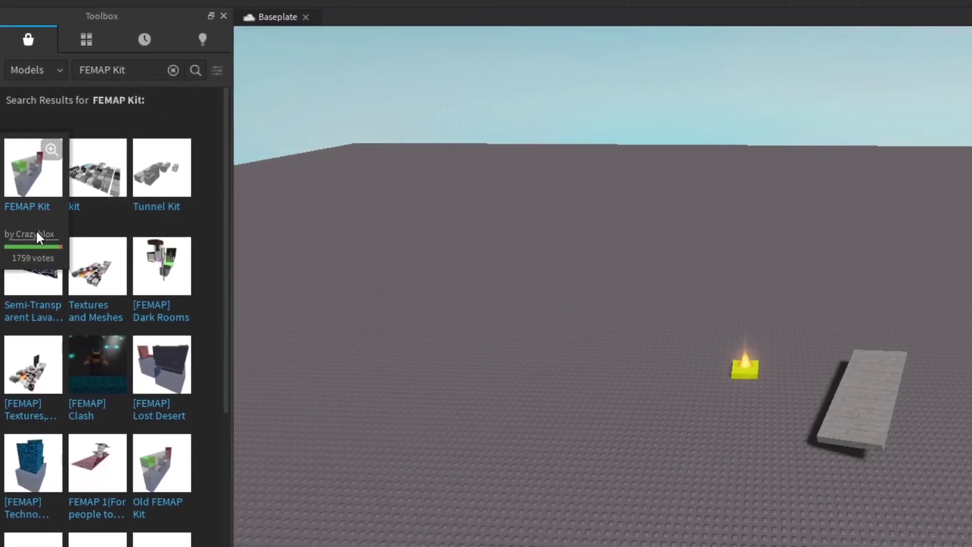
Insert the FEMAP Kit model from the search results onto the baseplate behind the existing parts and deselect it
{"action": "left_click_drag", "start_coordinate": [35, 233], "coordinate": [458, 320]}
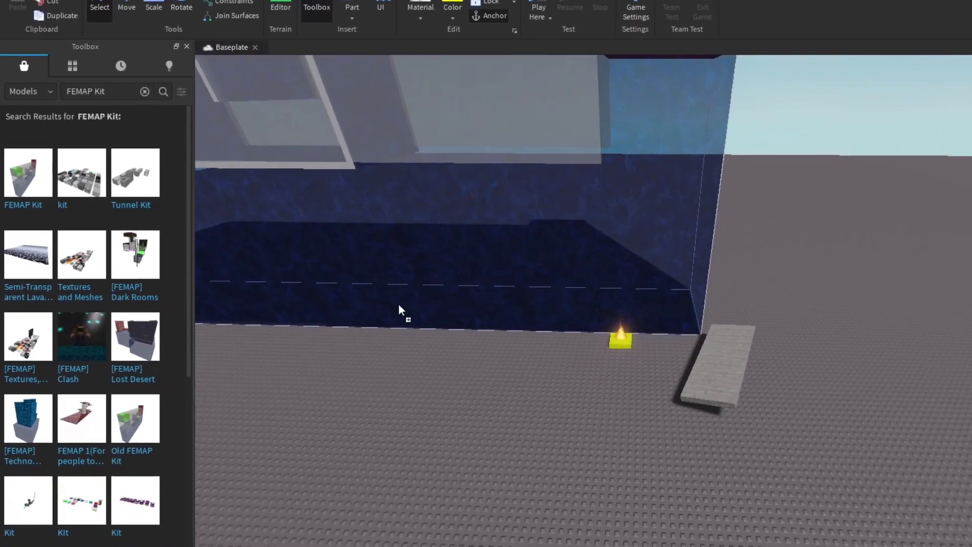
{"action": "left_click_drag", "start_coordinate": [379, 300], "coordinate": [475, 241]}
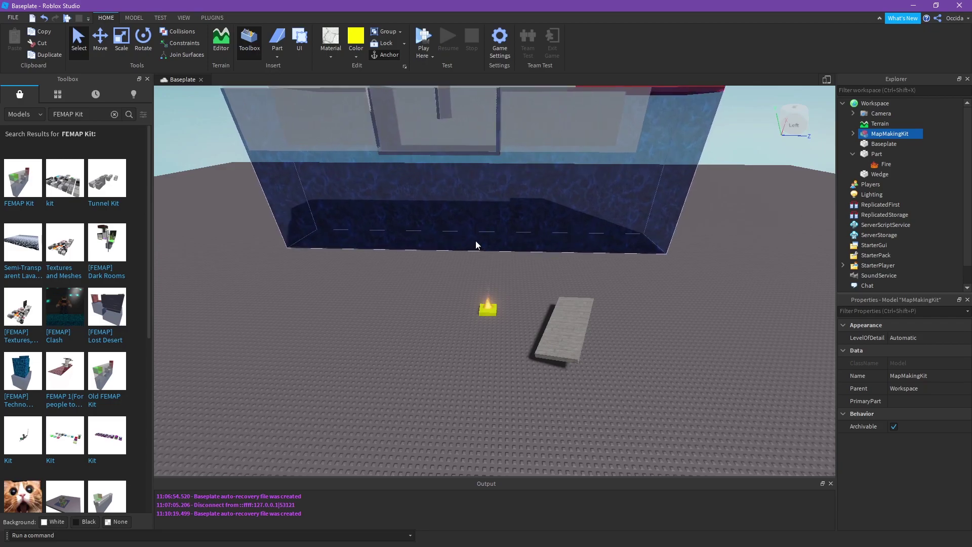
{"action": "right_click_drag", "start_coordinate": [475, 241], "coordinate": [568, 275]}
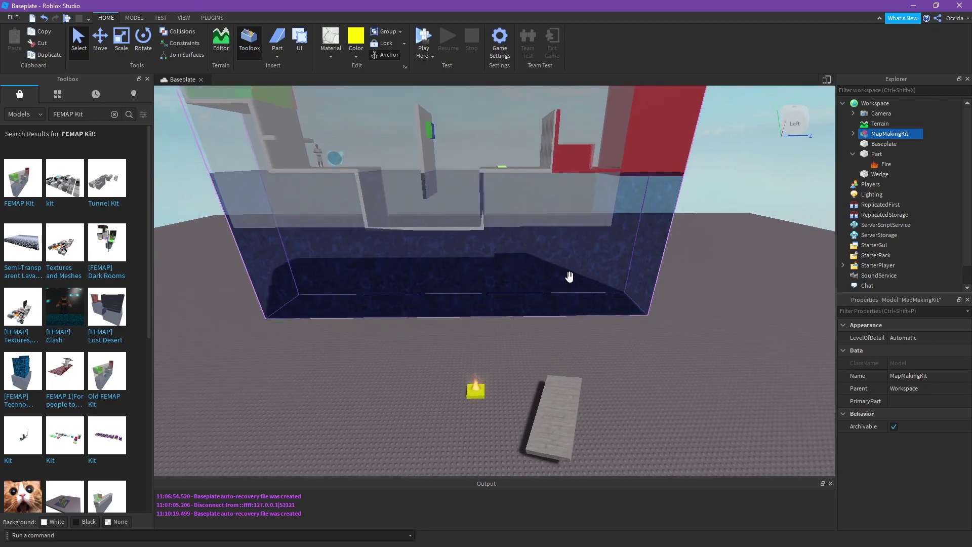
{"action": "key", "text": "e"}
{"action": "left_click", "coordinate": [681, 380]}
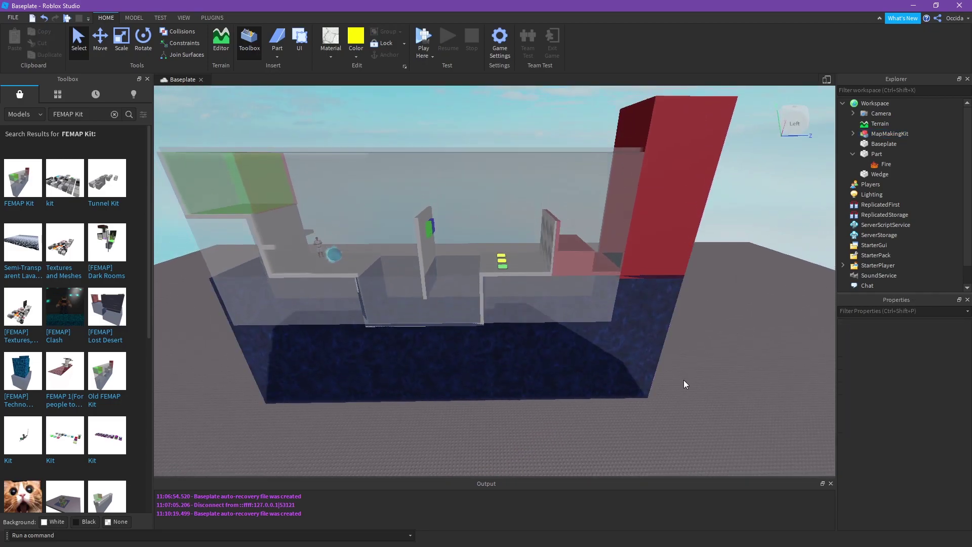
Close the Toolbox, select the inserted MapMakingKit model as a whole, and deselect it
{"action": "left_click", "coordinate": [148, 80]}
{"action": "left_click_drag", "start_coordinate": [384, 294], "coordinate": [419, 235]}
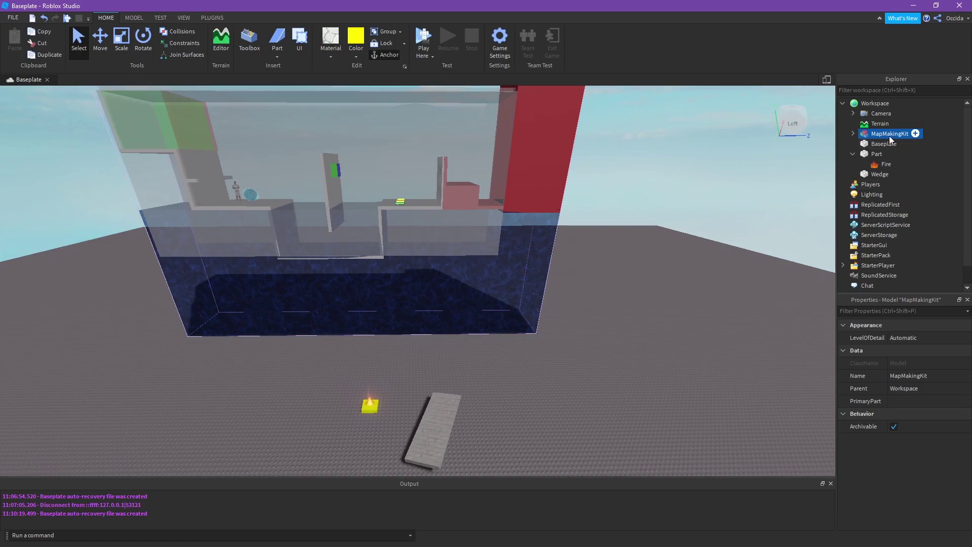
{"action": "right_click_drag", "start_coordinate": [542, 338], "coordinate": [542, 338]}
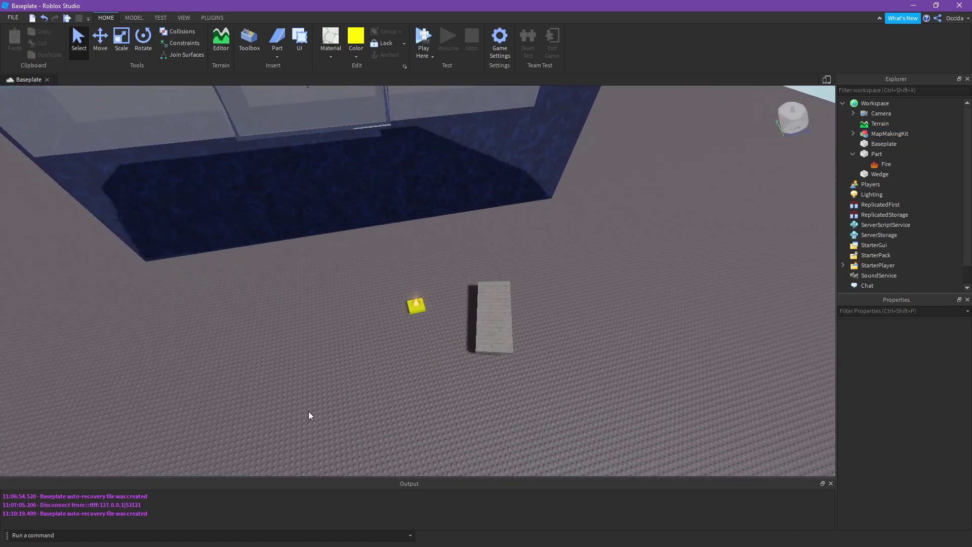
Group the yellow slab and the wedge into one model, shift the group across the baseplate, and deselect it
{"action": "left_click_drag", "start_coordinate": [321, 414], "coordinate": [560, 280]}
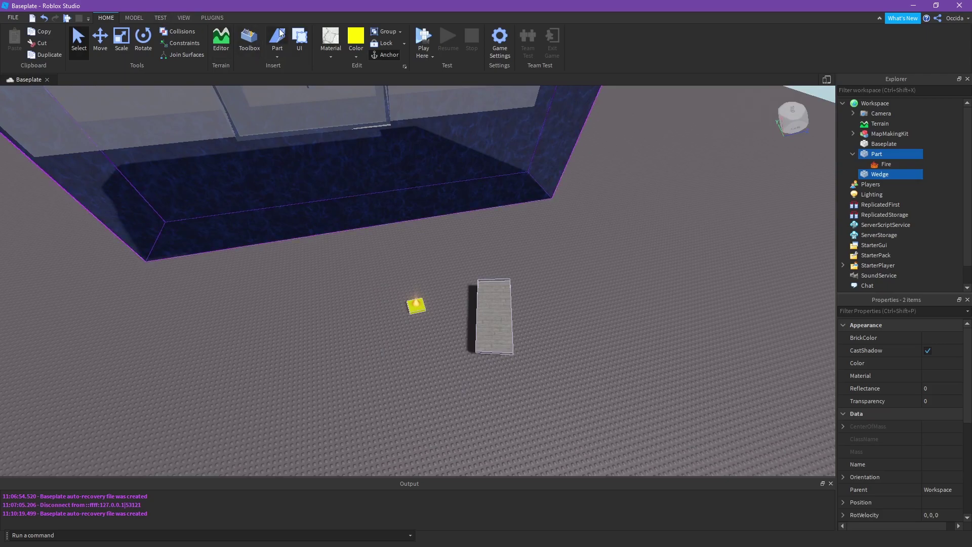
{"action": "left_click", "coordinate": [382, 32]}
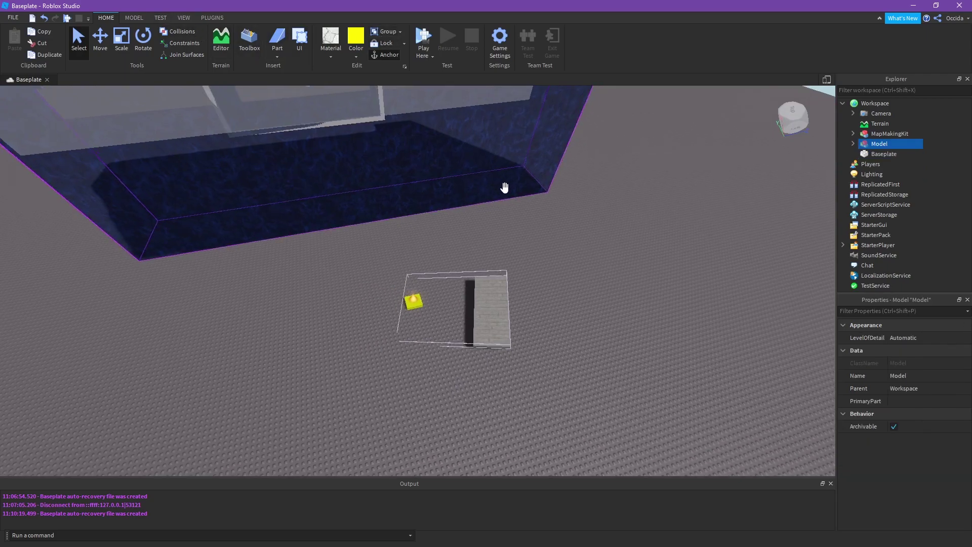
{"action": "left_click_drag", "start_coordinate": [476, 320], "coordinate": [485, 290]}
{"action": "left_click", "coordinate": [582, 294]}
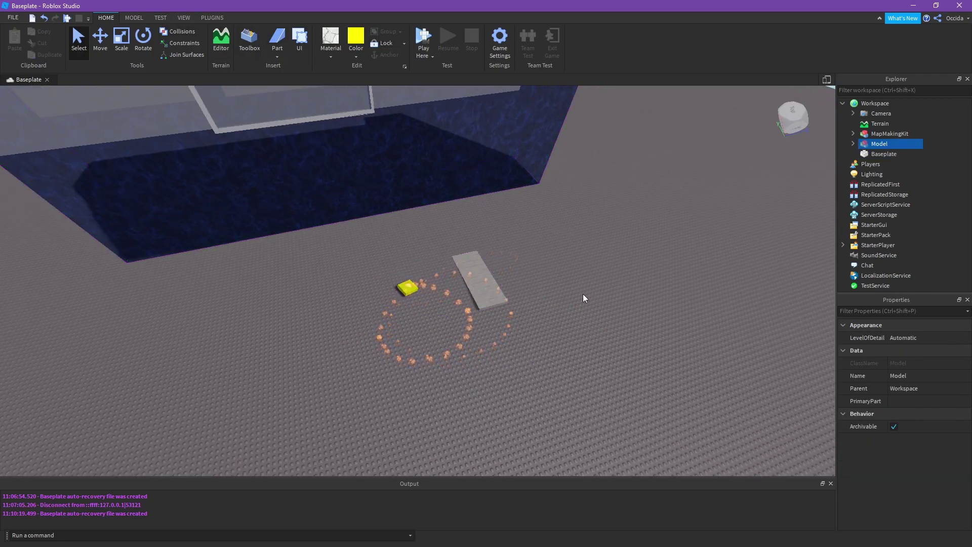
Try resizing the grouped slab and wedge with the Scale tool, undo the change, and clear the selection
{"action": "key", "text": "w"}
{"action": "key", "text": "d"}
{"action": "left_click", "coordinate": [377, 219]}
{"action": "left_click", "coordinate": [121, 38]}
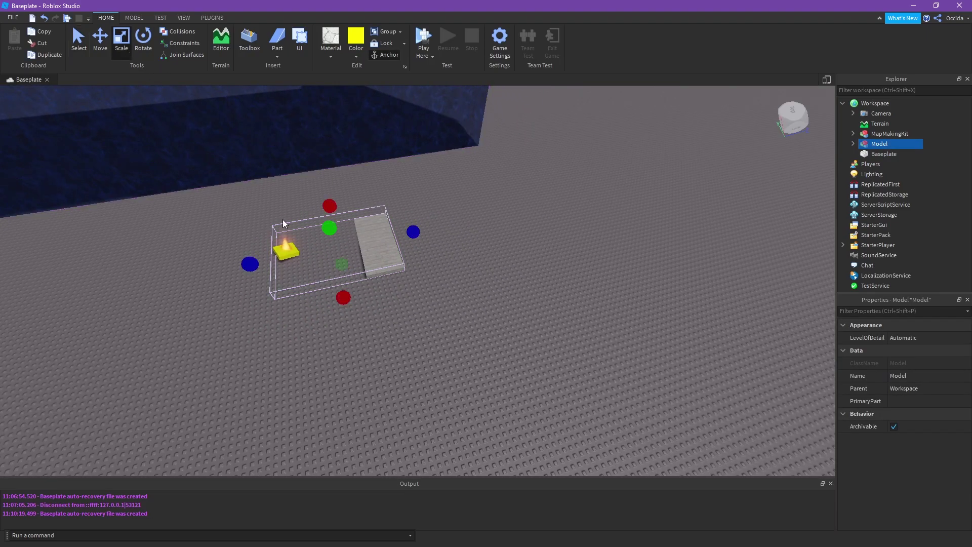
{"action": "left_click_drag", "start_coordinate": [328, 228], "coordinate": [397, 227]}
{"action": "key", "text": "ctrl+z"}
{"action": "left_click", "coordinate": [530, 309]}
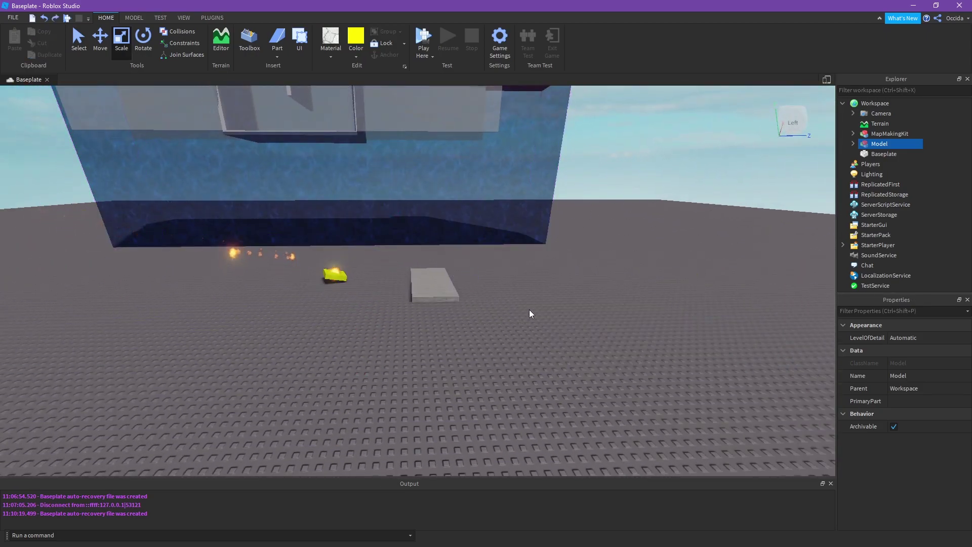
Ungroup the model containing the yellow slab and the wedge from the Explorer
{"action": "key", "text": "w"}
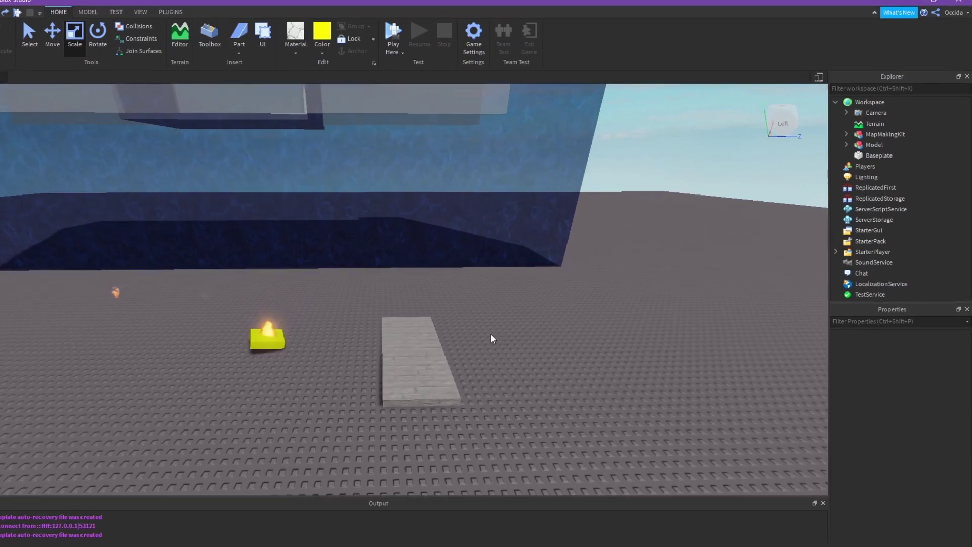
{"action": "right_click_drag", "start_coordinate": [490, 334], "coordinate": [490, 344]}
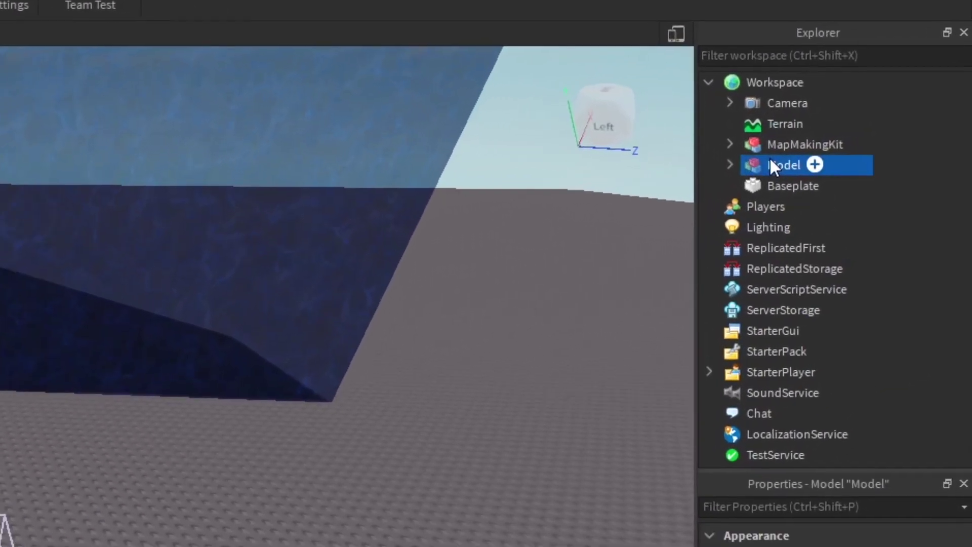
{"action": "right_click", "coordinate": [771, 166]}
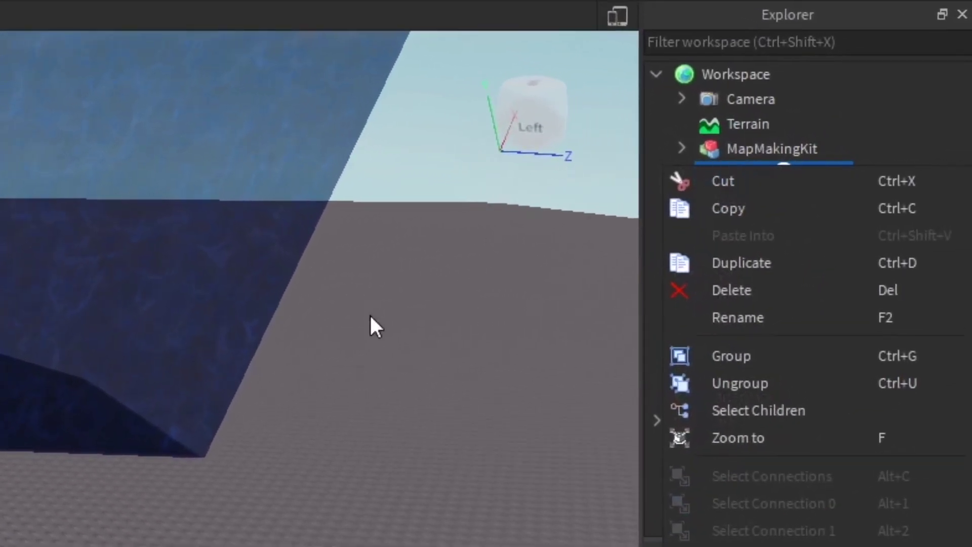
{"action": "right_click_drag", "start_coordinate": [370, 316], "coordinate": [456, 334]}
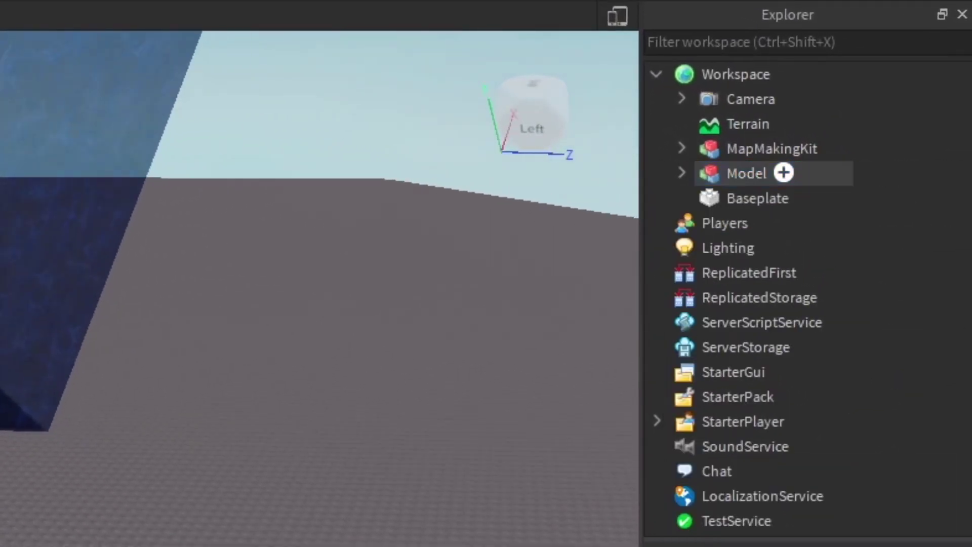
{"action": "right_click", "coordinate": [733, 178]}
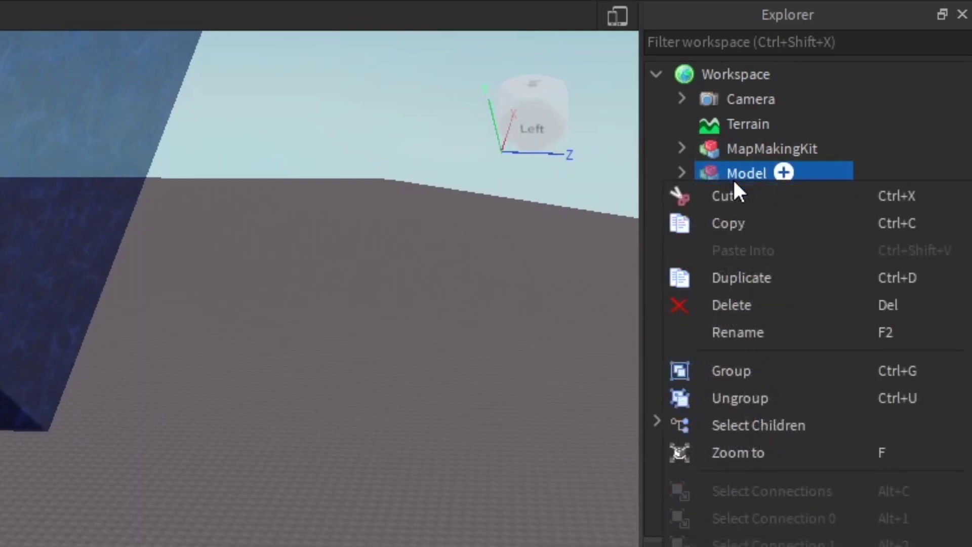
{"action": "left_click", "coordinate": [754, 402]}
Ungroup the MapMakingKit model from the Explorer and clear the selection
{"action": "left_click", "coordinate": [747, 148]}
{"action": "right_click", "coordinate": [743, 147]}
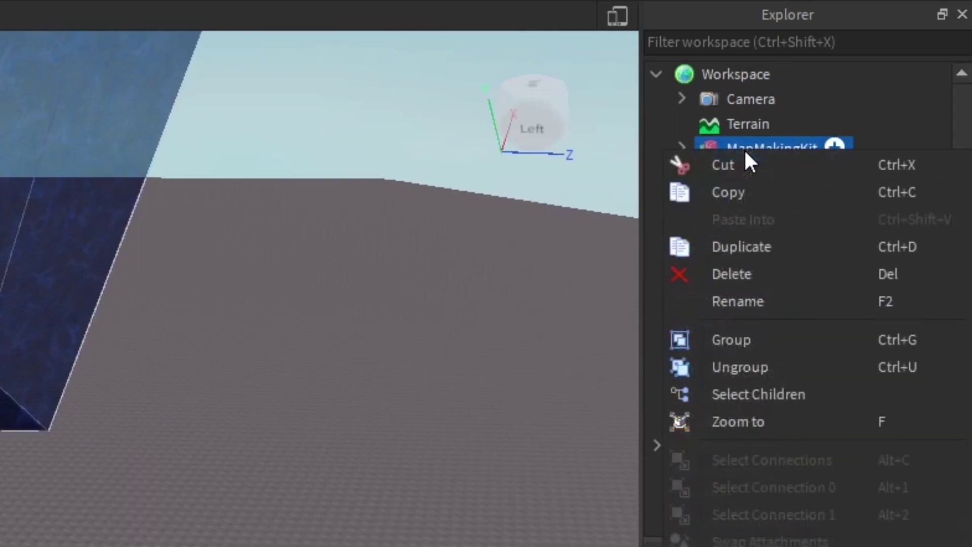
{"action": "left_click", "coordinate": [760, 367]}
{"action": "left_click", "coordinate": [278, 527]}
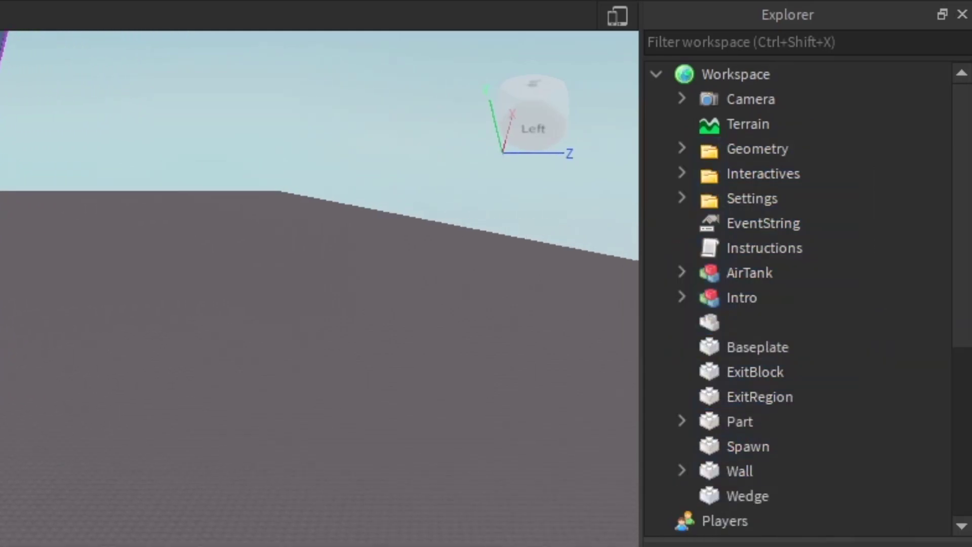
Examine the service entries in the Explorer from ReplicatedFirst through TestService and return to the Workspace contents
{"action": "scroll", "coordinate": [319, 288], "scroll_direction": "down", "scroll_amount": 3}
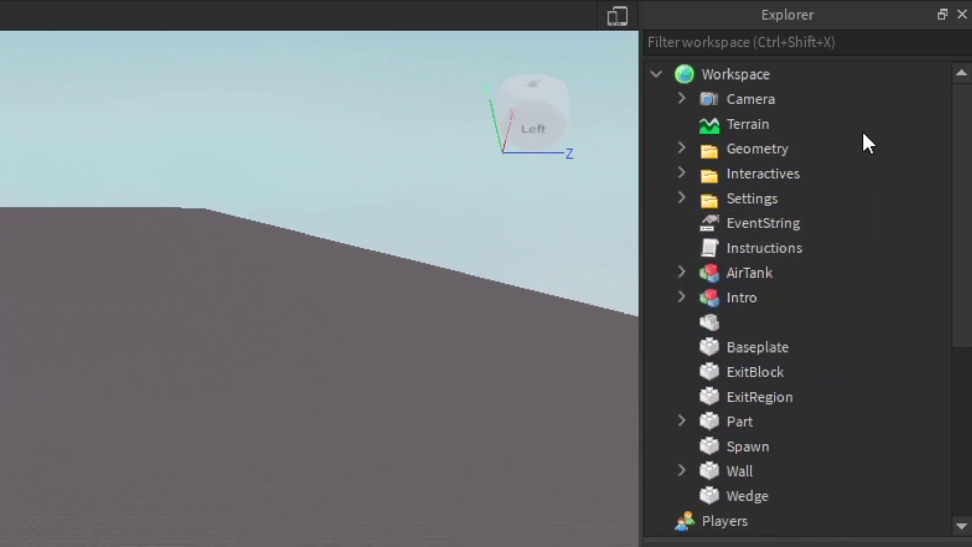
{"action": "mouse_move", "coordinate": [965, 156]}
{"action": "left_mouse_down"}
{"action": "mouse_move", "coordinate": [966, 394]}
{"action": "mouse_move", "coordinate": [965, 120]}
{"action": "mouse_move", "coordinate": [966, 313]}
{"action": "left_mouse_up"}
{"action": "mouse_move", "coordinate": [909, 268]}
{"action": "left_mouse_down"}
{"action": "mouse_move", "coordinate": [782, 348]}
{"action": "mouse_move", "coordinate": [713, 535]}
{"action": "left_mouse_up"}
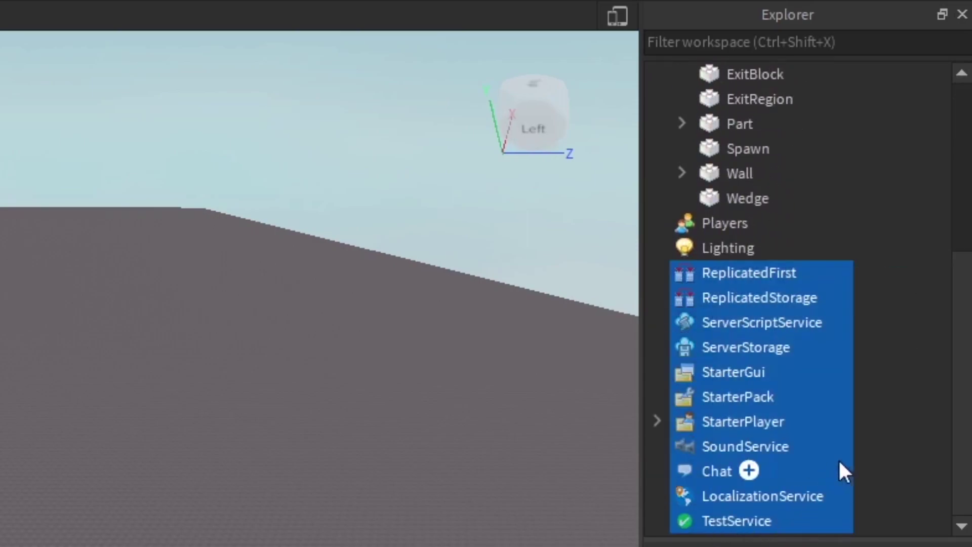
{"action": "left_click", "coordinate": [902, 429]}
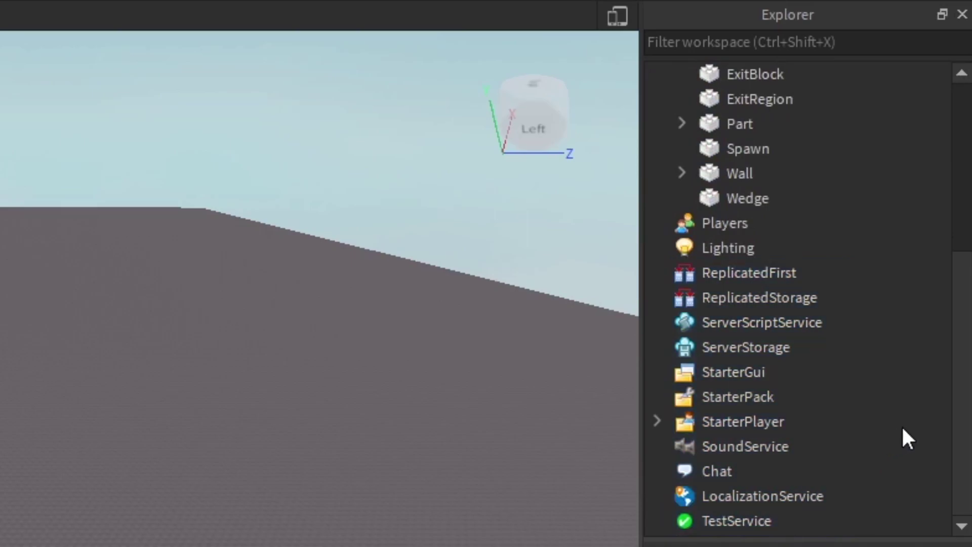
{"action": "left_click_drag", "start_coordinate": [921, 252], "coordinate": [797, 538]}
{"action": "left_click", "coordinate": [911, 391]}
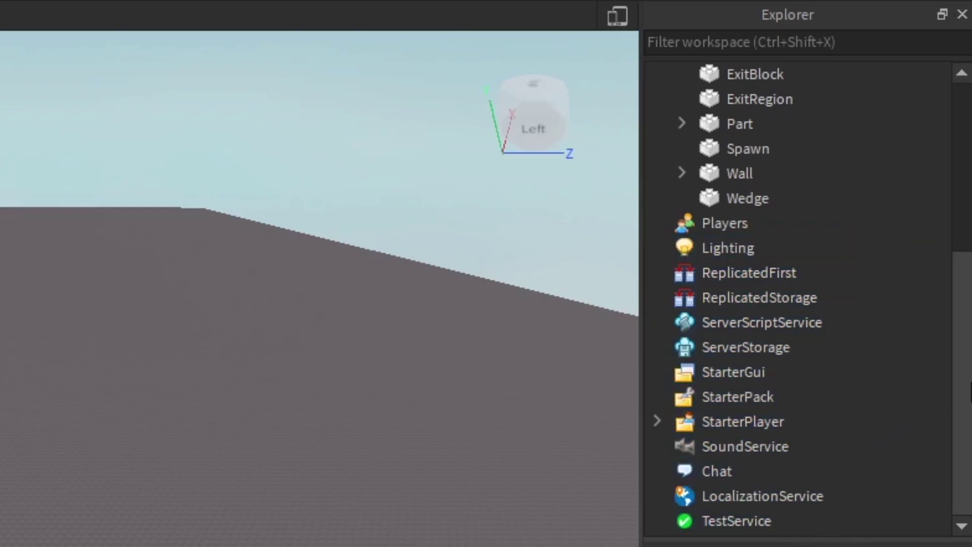
{"action": "scroll", "coordinate": [962, 253], "scroll_direction": "up", "scroll_amount": 4}
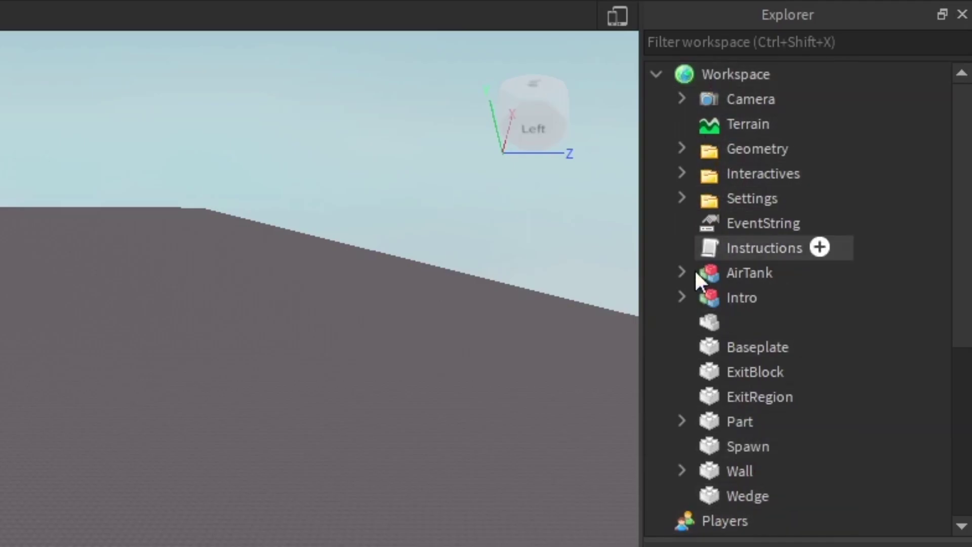
Select the wedge and set its BrickColor to New Yeller in its properties
{"action": "right_click_drag", "start_coordinate": [498, 306], "coordinate": [102, 478]}
{"action": "left_click", "coordinate": [8, 339]}
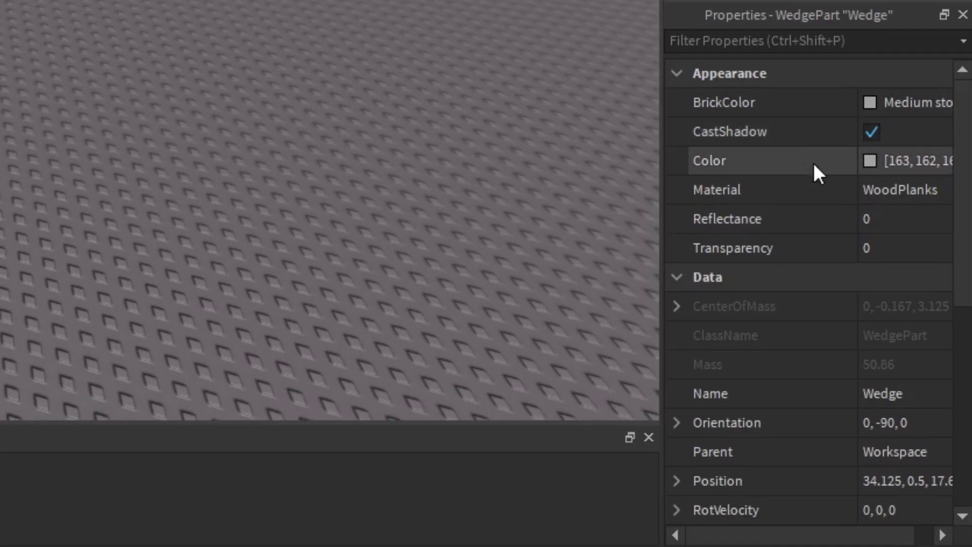
{"action": "key", "text": "a"}
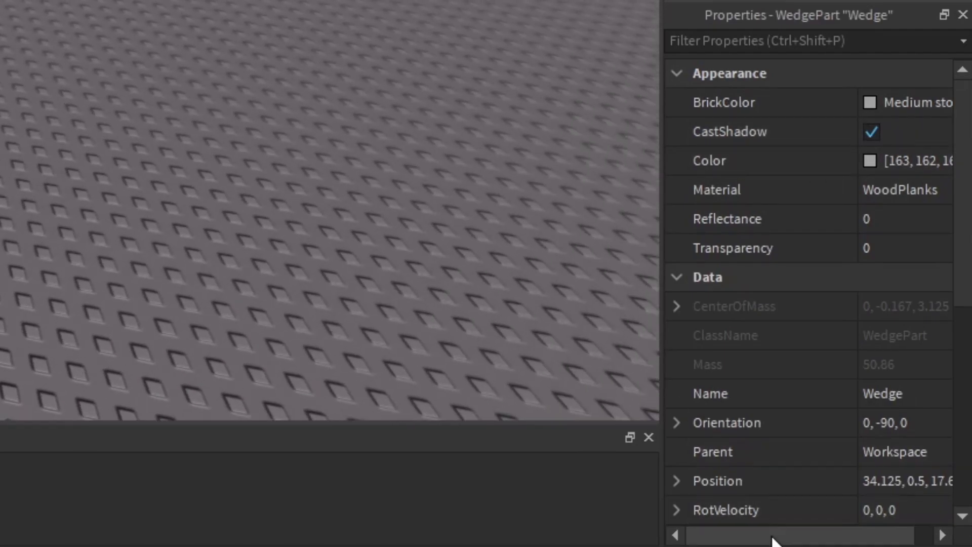
{"action": "left_click_drag", "start_coordinate": [772, 536], "coordinate": [790, 537]}
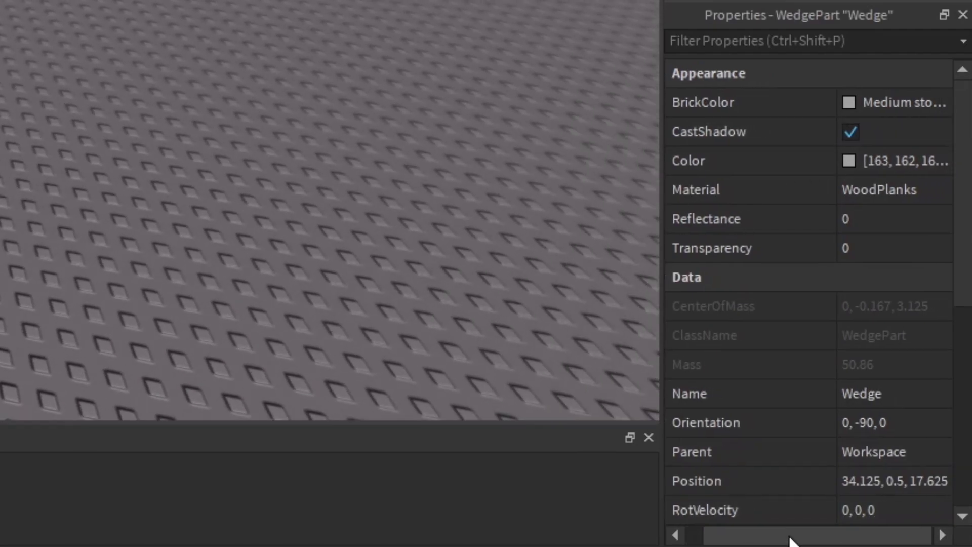
{"action": "left_click", "coordinate": [857, 101]}
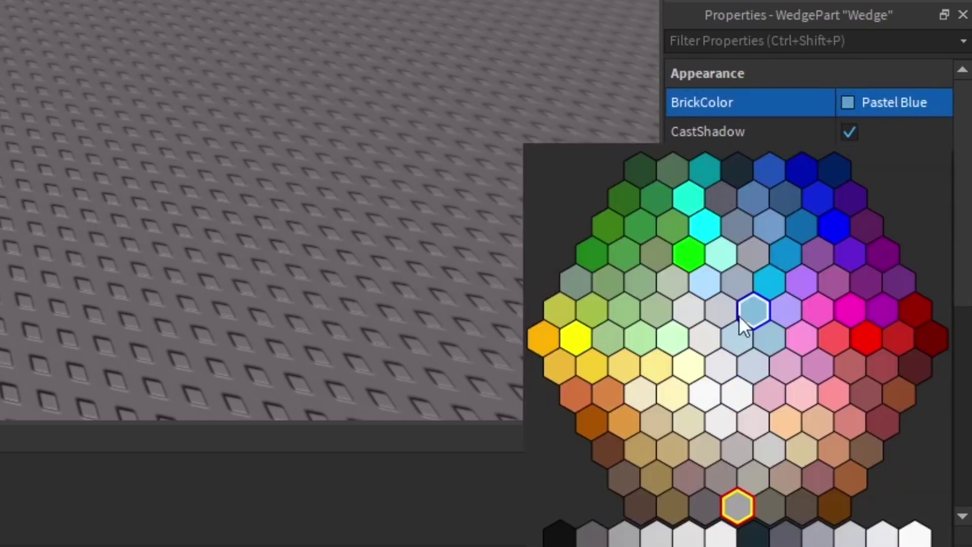
{"action": "left_click", "coordinate": [576, 337]}
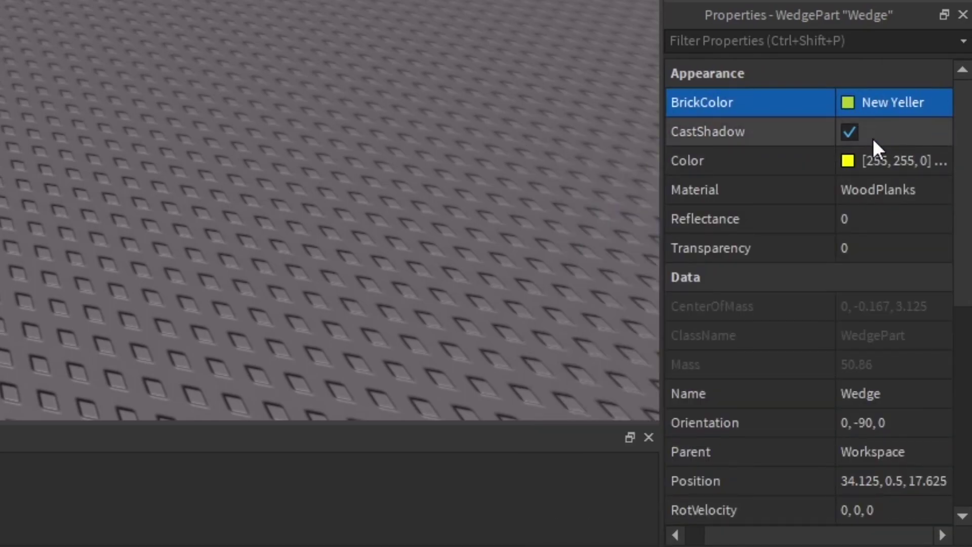
Set the wedge's Color to 201, 255, 5 and open its Reflectance and Transparency values for editing
{"action": "left_click", "coordinate": [848, 160]}
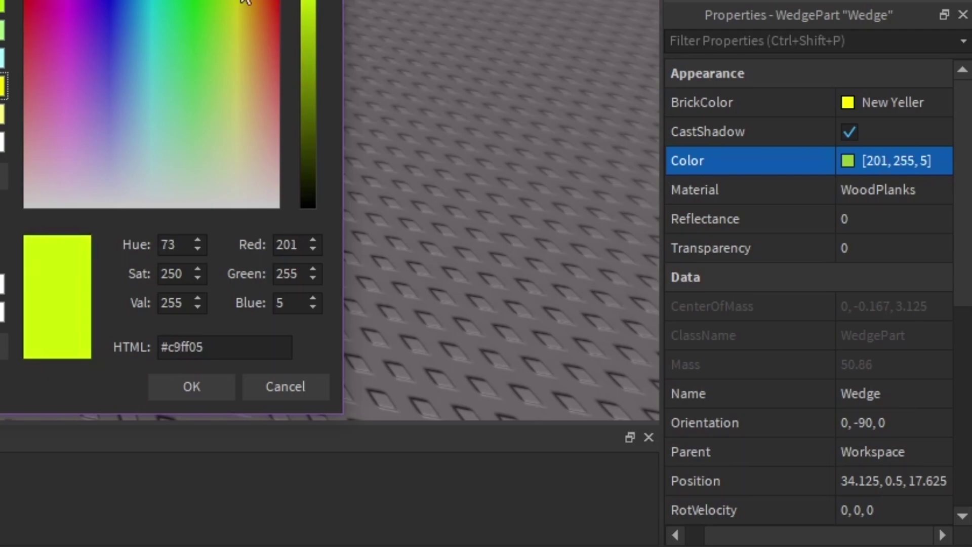
{"action": "left_click", "coordinate": [191, 386]}
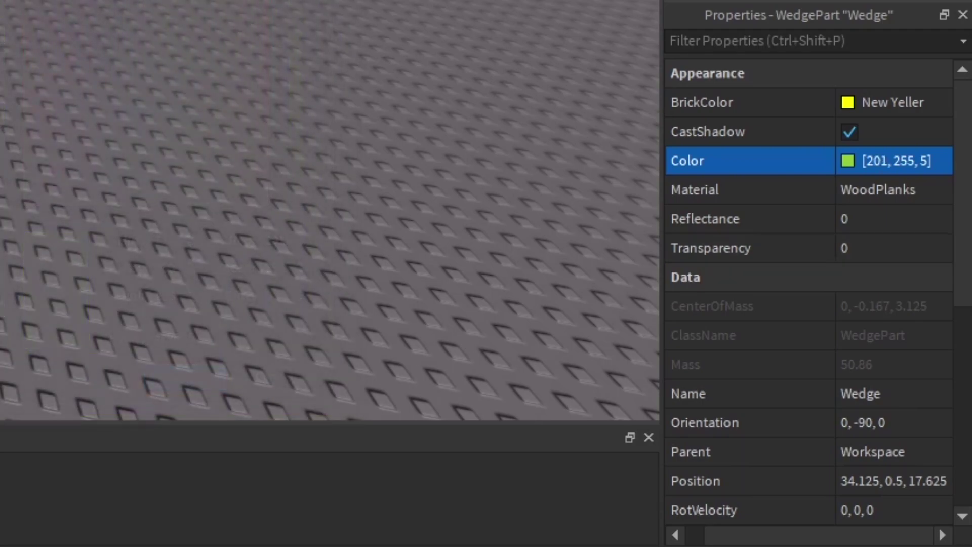
{"action": "left_click", "coordinate": [885, 219]}
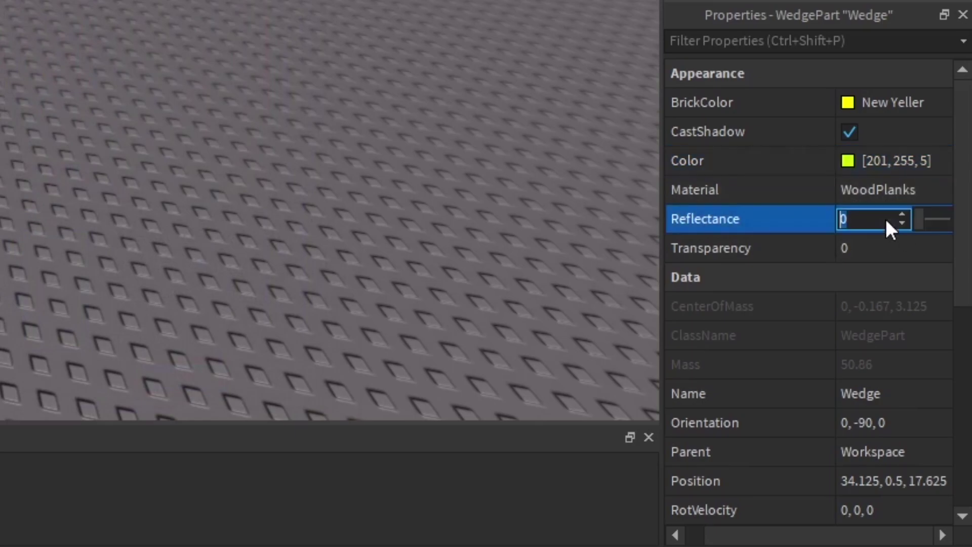
{"action": "left_click", "coordinate": [892, 248]}
{"action": "mouse_move", "coordinate": [919, 250]}
{"action": "left_mouse_down"}
{"action": "mouse_move", "coordinate": [952, 256]}
{"action": "mouse_move", "coordinate": [919, 252]}
{"action": "left_mouse_up"}
{"action": "scroll", "coordinate": [836, 311], "scroll_direction": "down", "scroll_amount": 3}
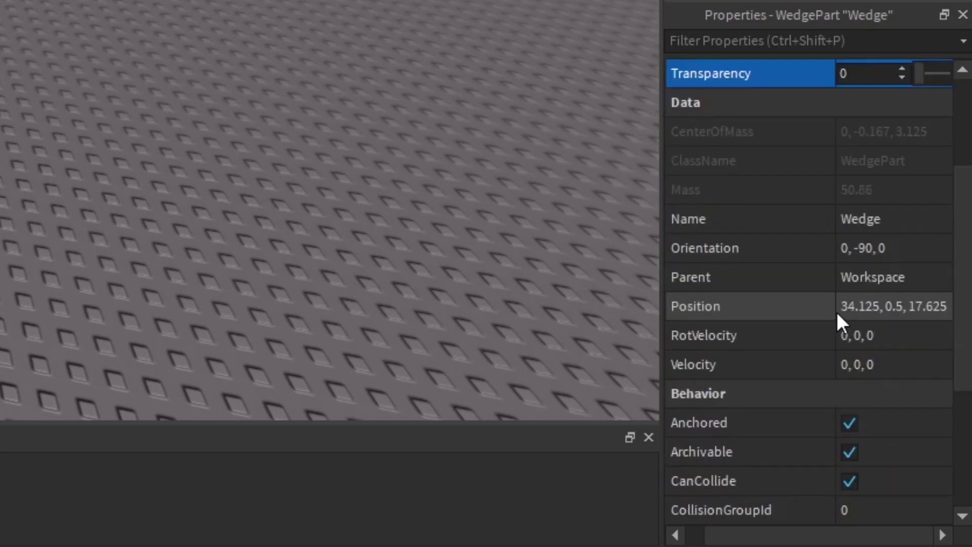
Rename the wedge to "My Cool Wedge" and highlight its Orientation property
{"action": "left_click", "coordinate": [887, 217]}
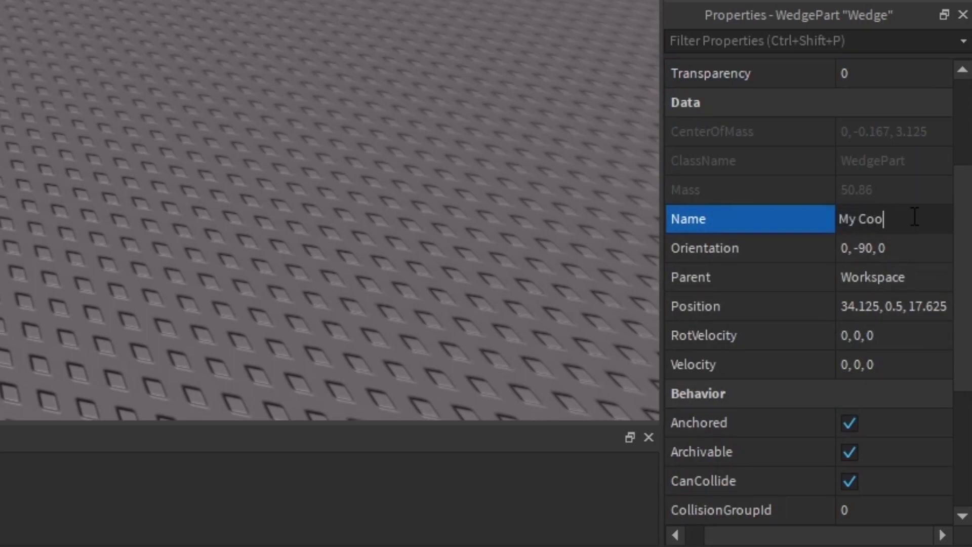
{"action": "type", "text": "My Cool Wedge"}
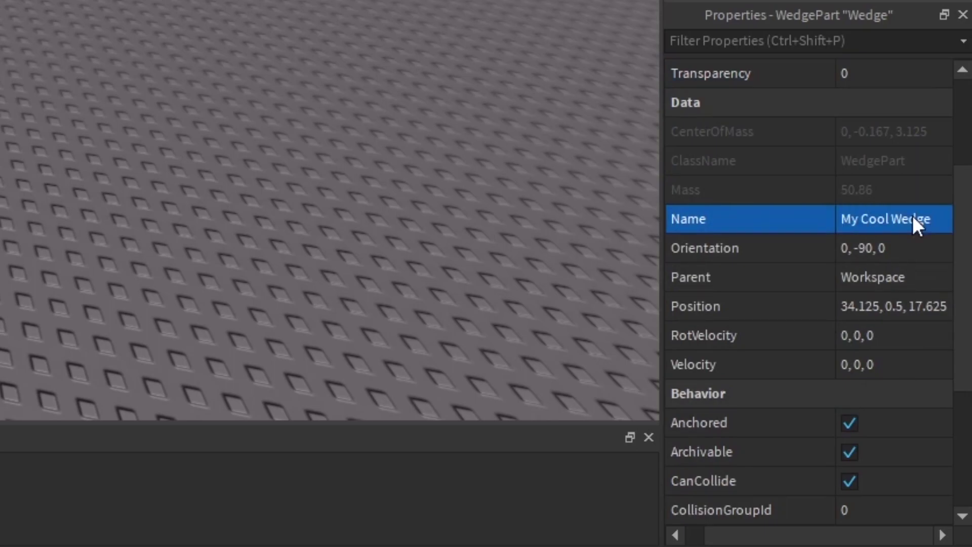
{"action": "left_click", "coordinate": [881, 238]}
{"action": "left_click", "coordinate": [888, 243]}
{"action": "right_click_drag", "start_coordinate": [53, 60], "coordinate": [243, 107]}
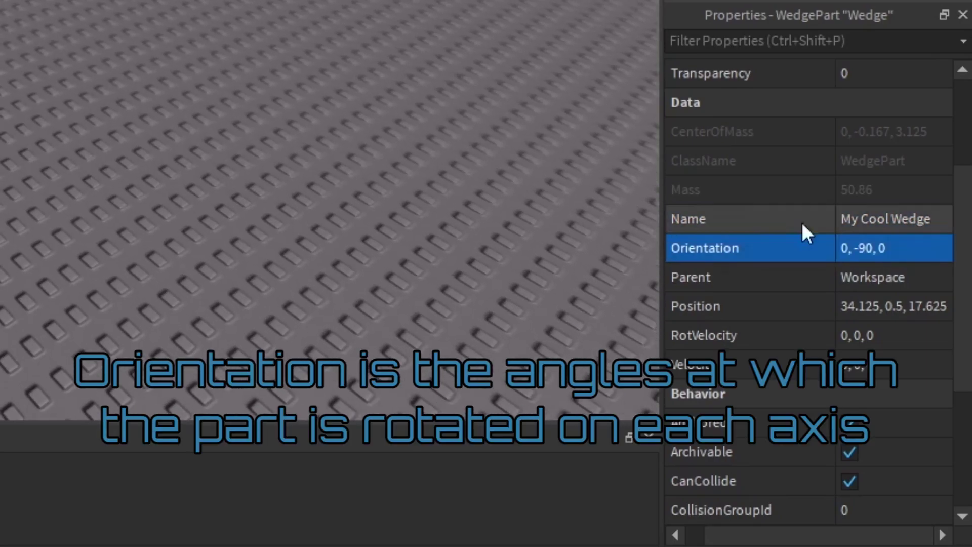
Set the wedge's Orientation to 0, 0, 0 in its properties
{"action": "left_click", "coordinate": [920, 248]}
{"action": "type", "text": "0, 0, "}
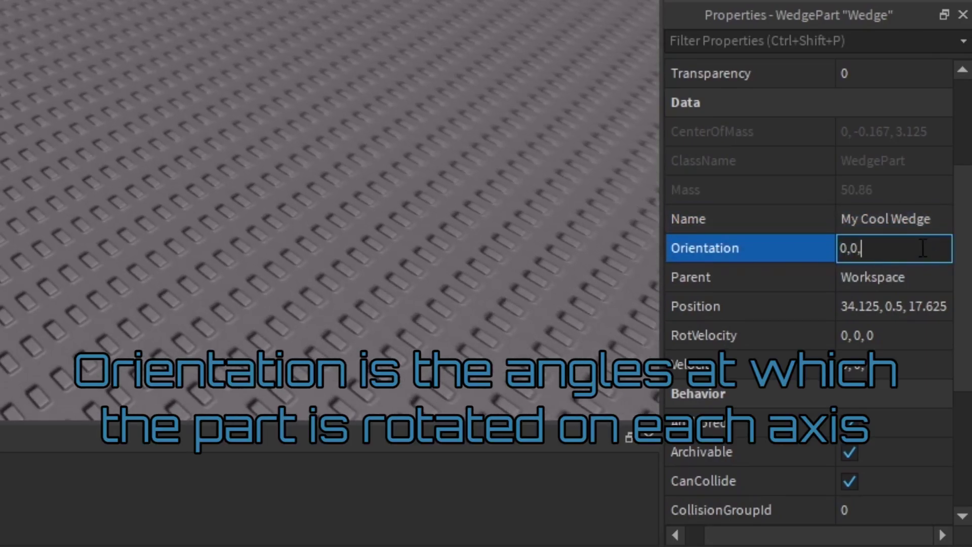
{"action": "type", "text": "0"}
{"action": "key", "text": "Return"}
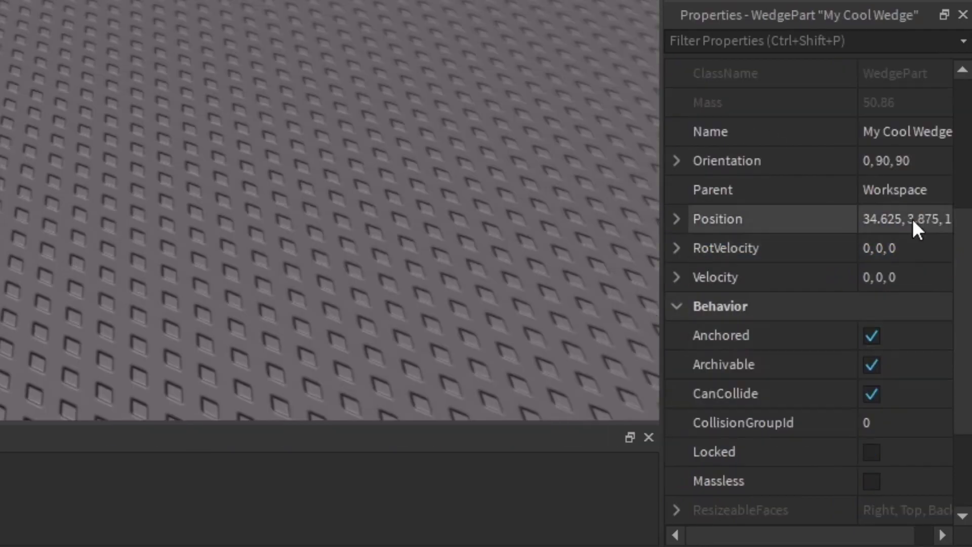
Highlight the wedge's Position property, and turn its CanCollide option off and back on
{"action": "left_click", "coordinate": [912, 219]}
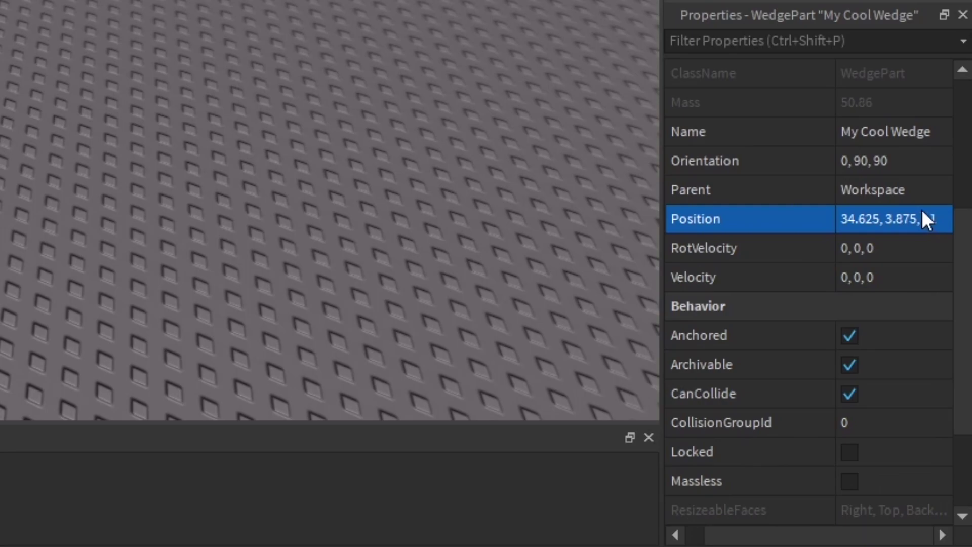
{"action": "scroll", "coordinate": [891, 268], "scroll_direction": "down", "scroll_amount": 3}
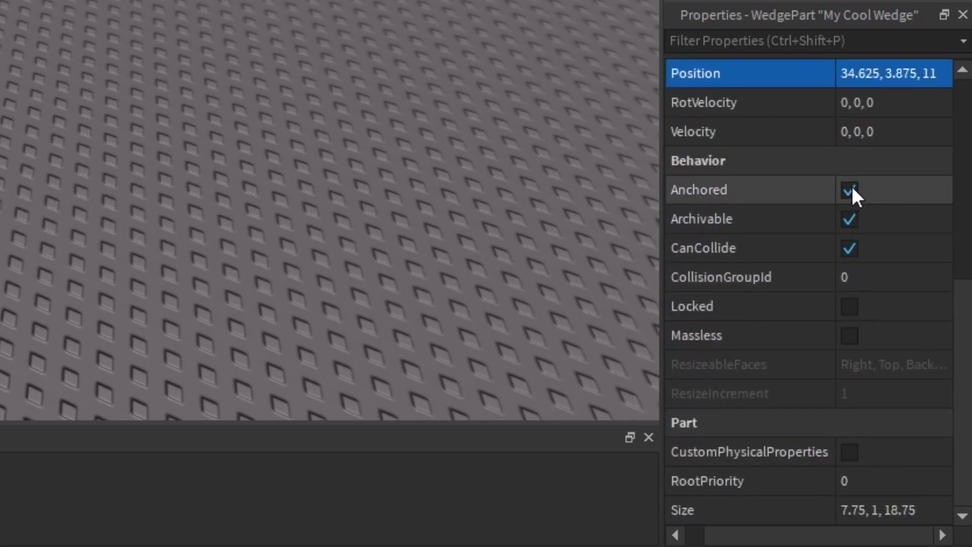
{"action": "right_click_drag", "start_coordinate": [228, 70], "coordinate": [638, 162]}
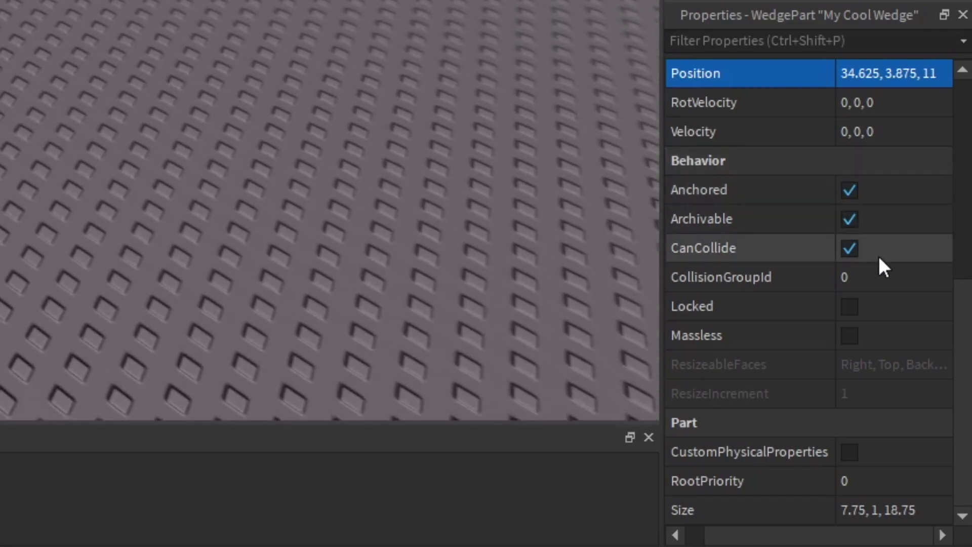
{"action": "left_click", "coordinate": [845, 247]}
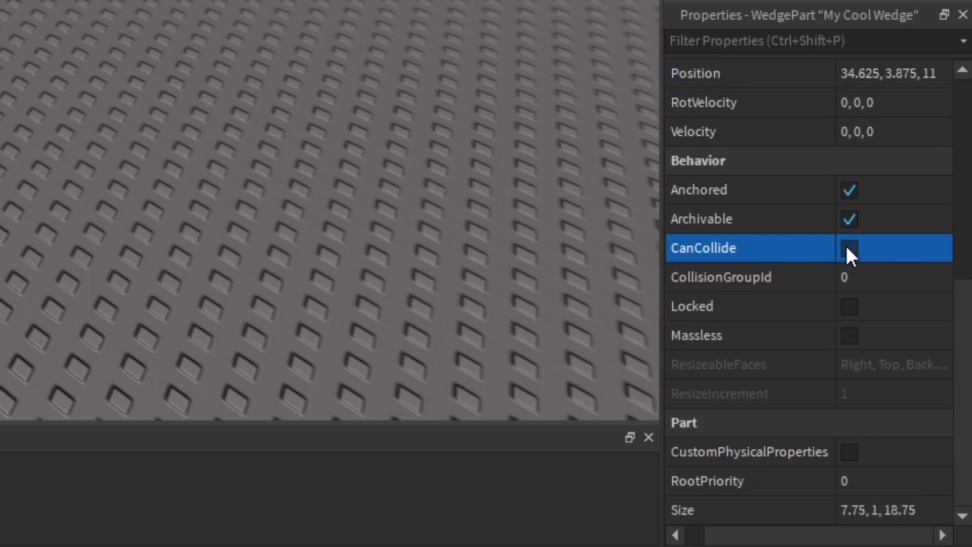
{"action": "left_click", "coordinate": [846, 246]}
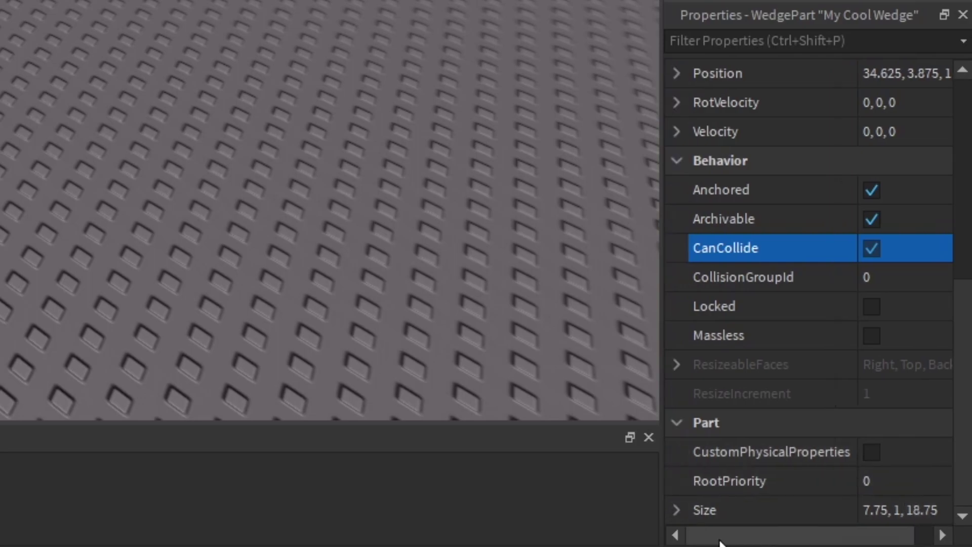
Set the wedge's Size to 2, 1, 4 in its properties and clear the selection
{"action": "left_click", "coordinate": [945, 516]}
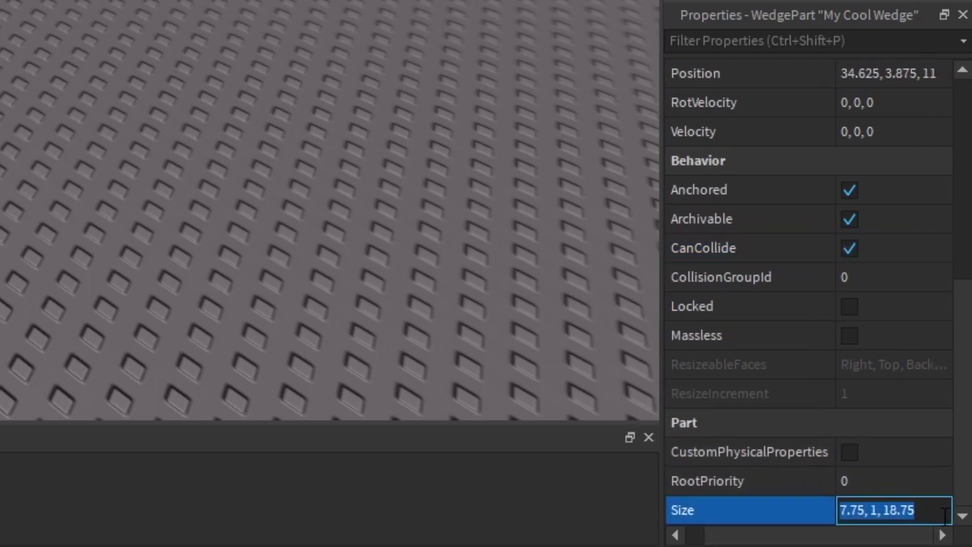
{"action": "type", "text": "2,"}
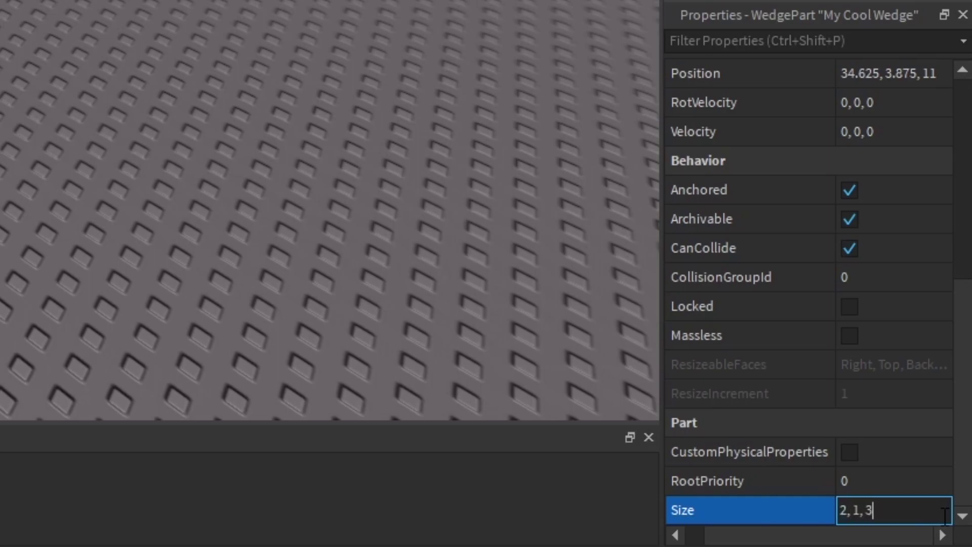
{"action": "type", "text": " 1, 3"}
{"action": "key", "text": "BackSpace"}
{"action": "type", "text": "4"}
{"action": "key", "text": "Return"}
{"action": "left_click", "coordinate": [22, 58]}
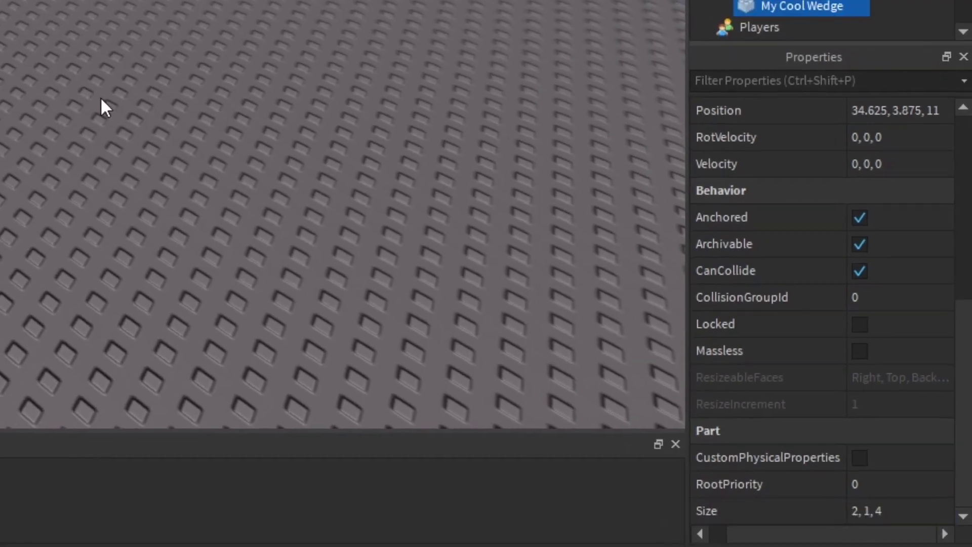
Examine the glass-walled structure up close, including its transparent front panel and the red platform inside
{"action": "scroll", "coordinate": [22, 58], "scroll_direction": "down", "scroll_amount": 5}
{"action": "right_click_drag", "start_coordinate": [22, 58], "coordinate": [21, 58]}
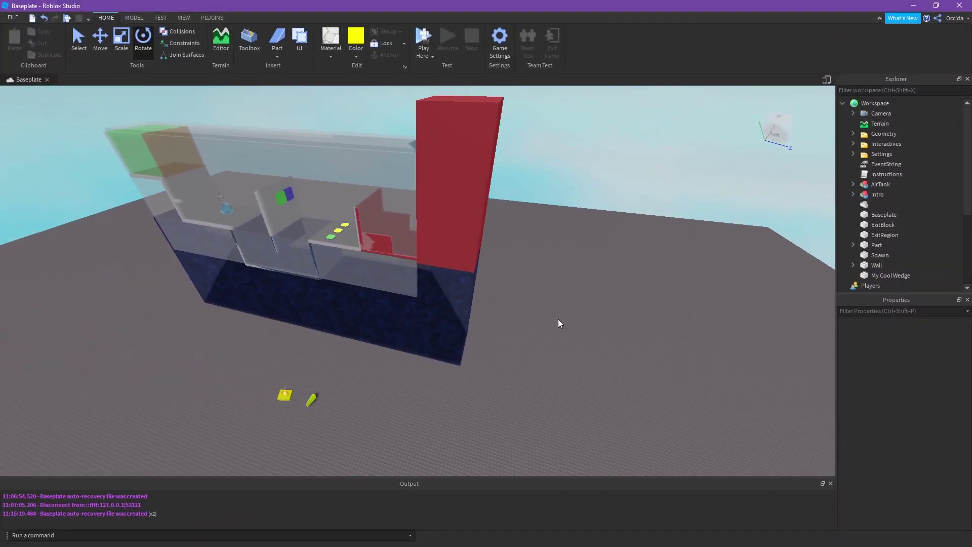
{"action": "scroll", "coordinate": [201, 204], "scroll_direction": "up", "scroll_amount": 5}
{"action": "left_click", "coordinate": [450, 266]}
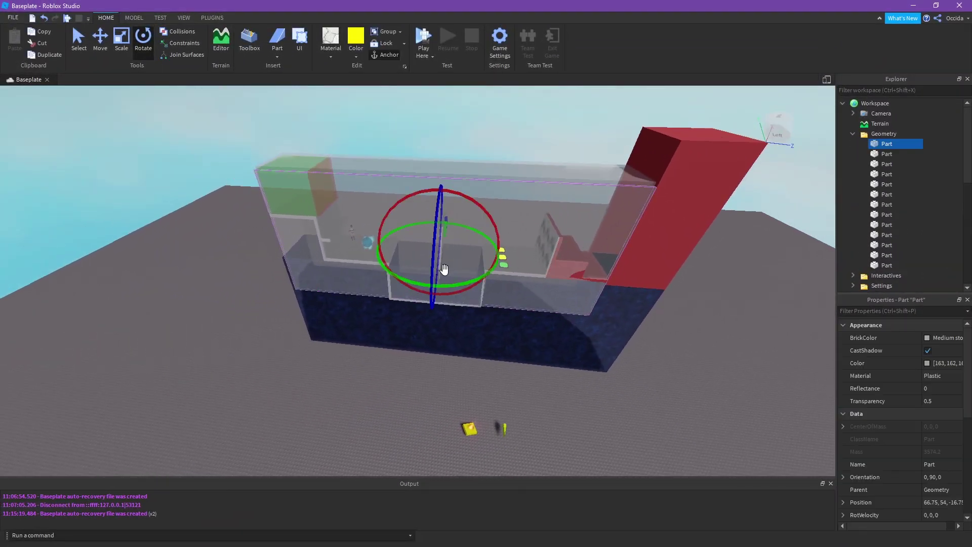
{"action": "scroll", "coordinate": [444, 197], "scroll_direction": "up", "scroll_amount": 5}
{"action": "left_click", "coordinate": [486, 191]}
{"action": "right_click_drag", "start_coordinate": [485, 191], "coordinate": [492, 193]}
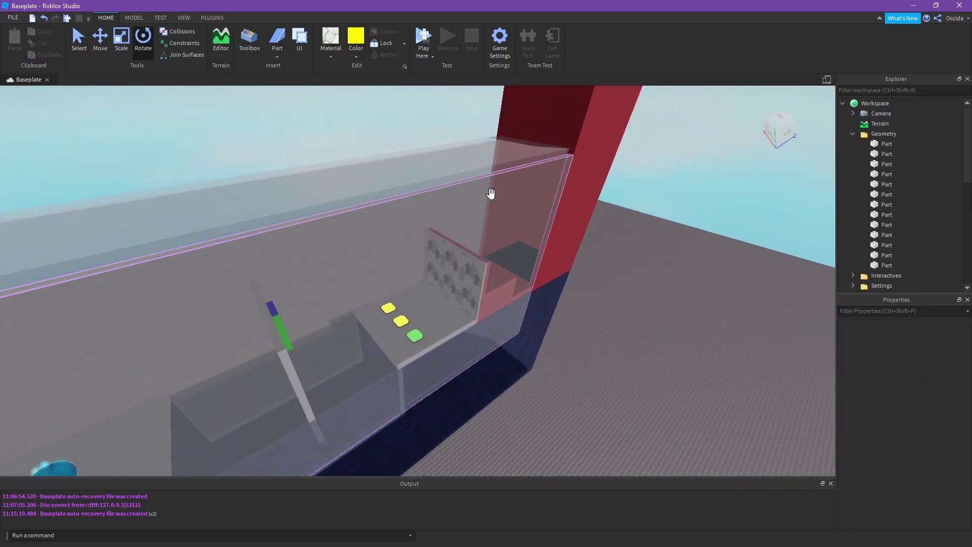
{"action": "scroll", "coordinate": [491, 193], "scroll_direction": "up", "scroll_amount": 5}
{"action": "right_click", "coordinate": [491, 193]}
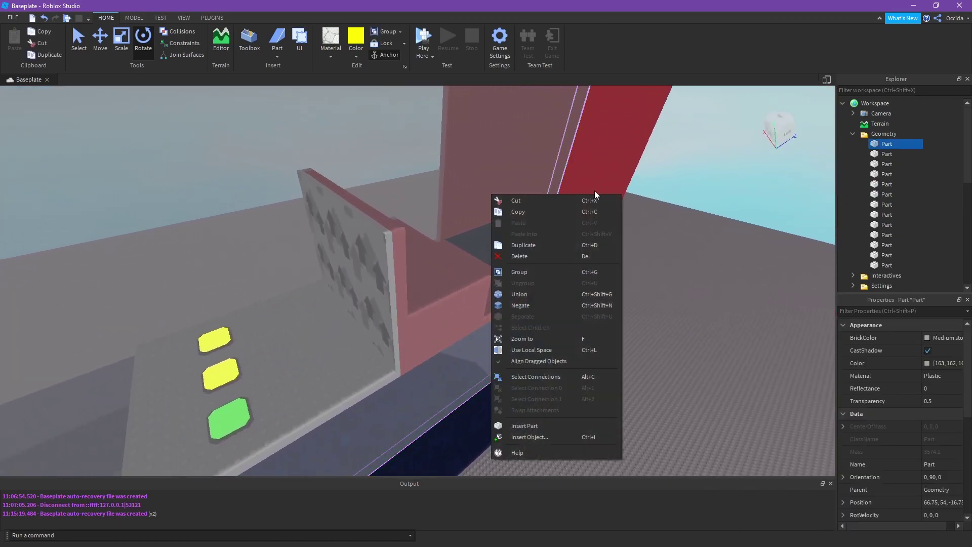
{"action": "right_click_drag", "start_coordinate": [634, 196], "coordinate": [633, 198]}
Move the dark Spawn plate out of the red section onto the open baseplate beside the structure
{"action": "left_click", "coordinate": [429, 209]}
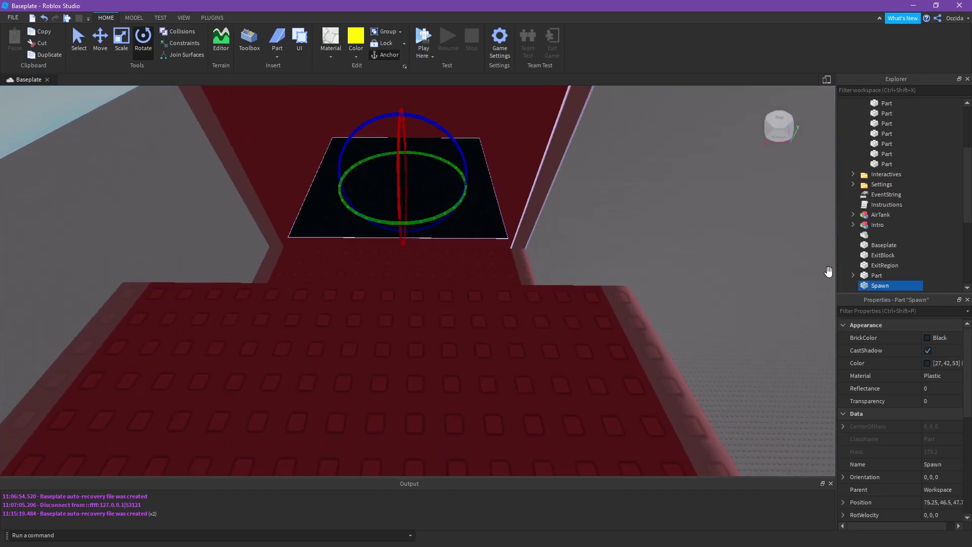
{"action": "left_click_drag", "start_coordinate": [467, 238], "coordinate": [549, 255]}
{"action": "key", "text": "d"}
{"action": "right_click_drag", "start_coordinate": [541, 256], "coordinate": [540, 256]}
{"action": "left_click", "coordinate": [436, 315]}
{"action": "right_click_drag", "start_coordinate": [437, 314], "coordinate": [436, 314]}
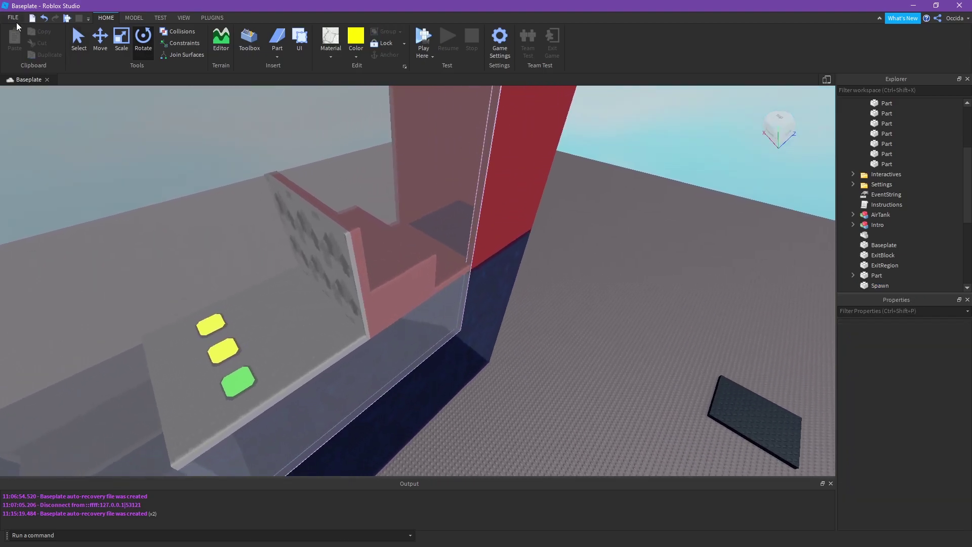
Move the arrow-patterned Wall out of the structure onto the baseplate near the Spawn plate and rotate it 90 degrees
{"action": "left_click", "coordinate": [81, 44]}
{"action": "key", "text": "w"}
{"action": "right_click_drag", "start_coordinate": [441, 210], "coordinate": [441, 210]}
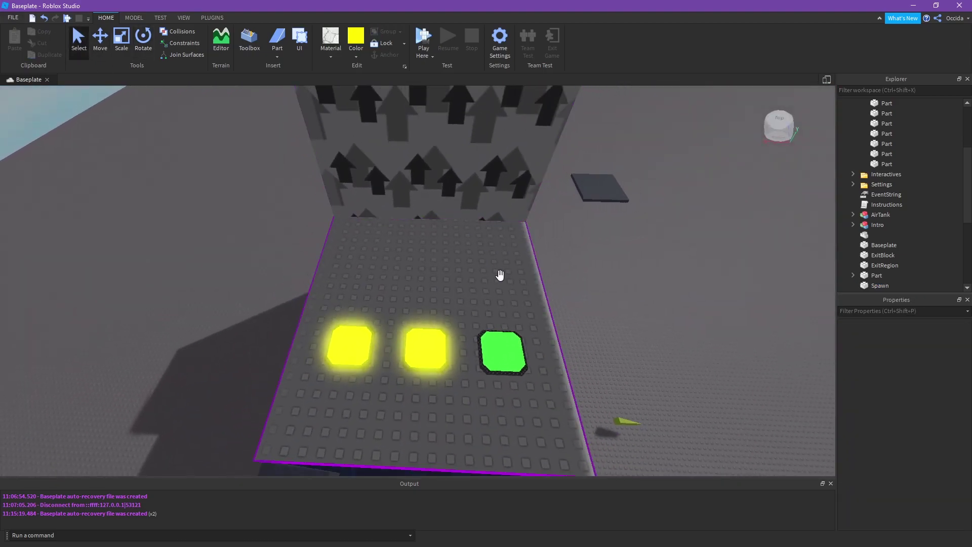
{"action": "right_click_drag", "start_coordinate": [492, 313], "coordinate": [492, 312]}
{"action": "key", "text": "d"}
{"action": "left_click_drag", "start_coordinate": [425, 293], "coordinate": [508, 287]}
{"action": "right_click_drag", "start_coordinate": [523, 284], "coordinate": [508, 287]}
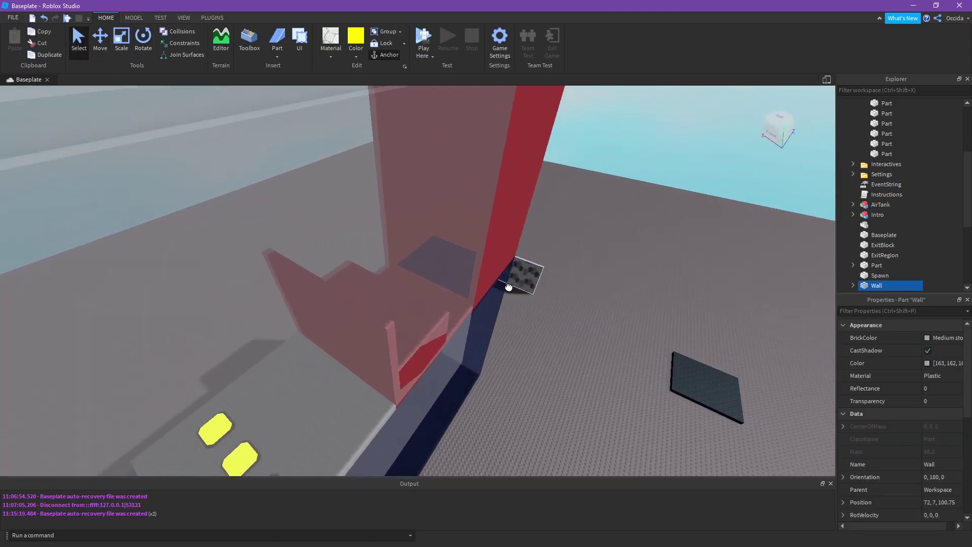
{"action": "left_click_drag", "start_coordinate": [507, 287], "coordinate": [428, 312]}
{"action": "key", "text": "w"}
{"action": "key", "text": "ctrl+r"}
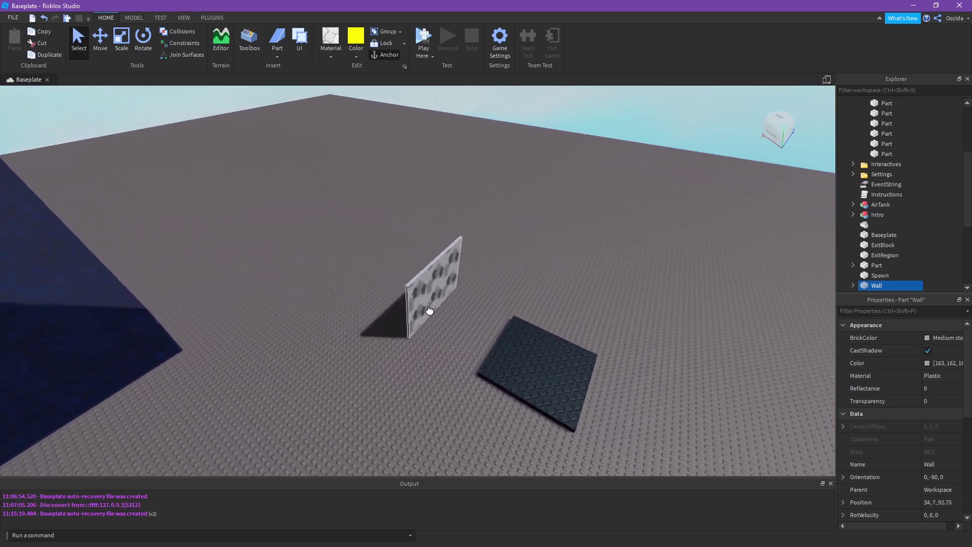
Select the _Button1, _Button2 and _Button3 models together and move them onto the baseplate in front of the Spawn plate
{"action": "right_click_drag", "start_coordinate": [466, 309], "coordinate": [464, 308]}
{"action": "key", "text": "w"}
{"action": "key", "text": "w"}
{"action": "left_click", "coordinate": [327, 308]}
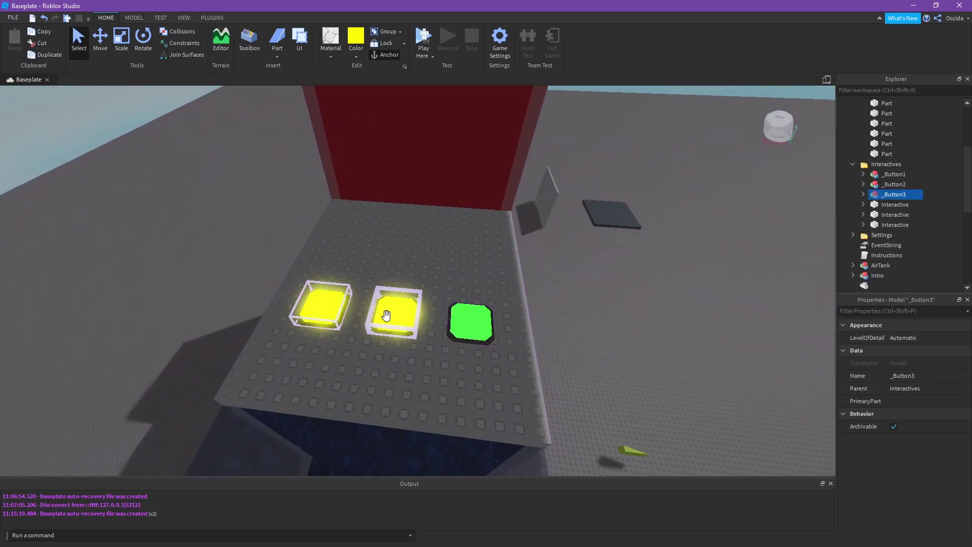
{"action": "left_click", "coordinate": [386, 315], "text": "ctrl"}
{"action": "left_click", "coordinate": [471, 322], "text": "ctrl"}
{"action": "scroll", "coordinate": [549, 324], "scroll_direction": "down", "scroll_amount": 10}
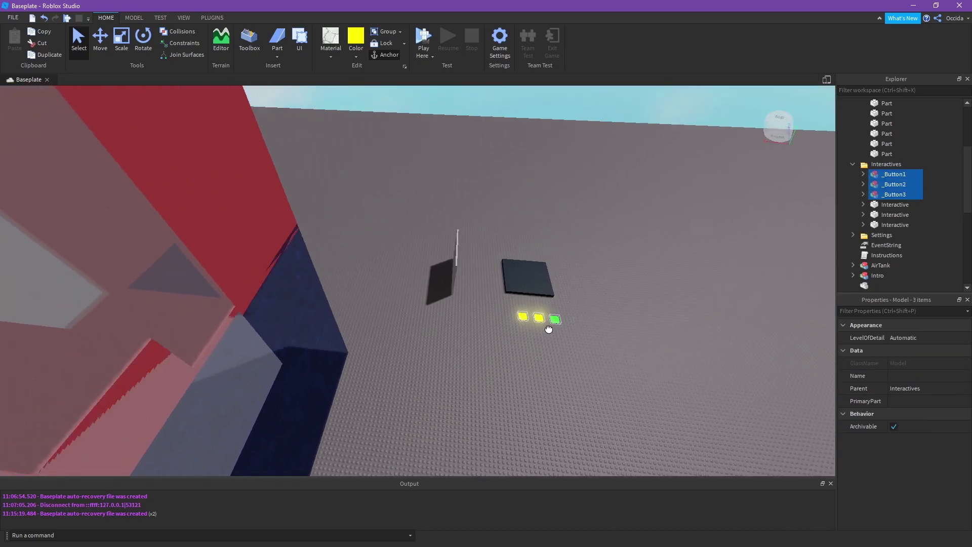
{"action": "left_click", "coordinate": [608, 319]}
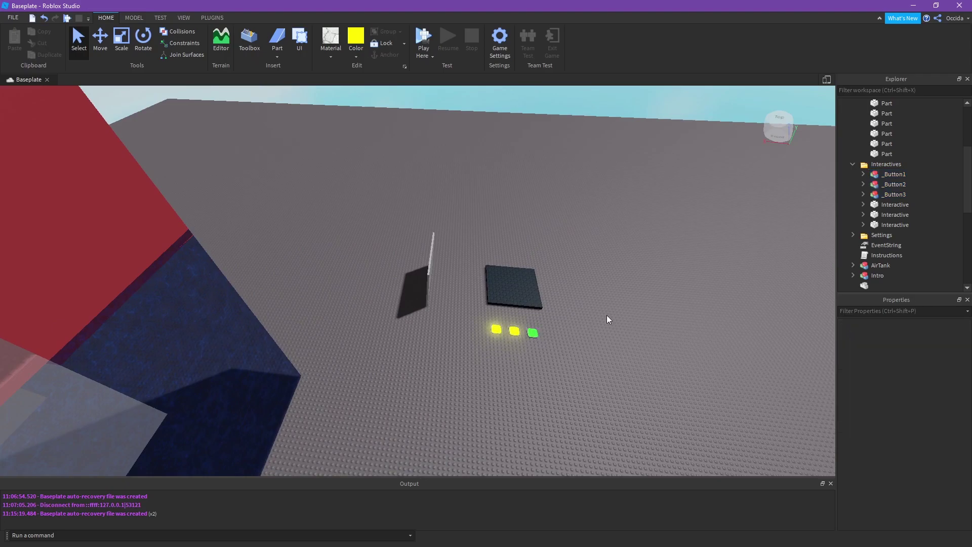
Move the red exit panel and the green ExitRegion block out of the structure onto the baseplate near the Spawn plate
{"action": "right_click_drag", "start_coordinate": [606, 315], "coordinate": [606, 316]}
{"action": "key", "text": "w"}
{"action": "left_click", "coordinate": [474, 254]}
{"action": "right_click_drag", "start_coordinate": [457, 247], "coordinate": [456, 246]}
{"action": "key", "text": "w"}
{"action": "key", "text": "w"}
{"action": "left_click_drag", "start_coordinate": [536, 222], "coordinate": [462, 262]}
{"action": "right_click_drag", "start_coordinate": [488, 258], "coordinate": [488, 259]}
{"action": "key", "text": "w"}
{"action": "left_click_drag", "start_coordinate": [367, 227], "coordinate": [692, 292]}
{"action": "right_click_drag", "start_coordinate": [690, 290], "coordinate": [692, 292]}
{"action": "left_click_drag", "start_coordinate": [692, 293], "coordinate": [576, 401]}
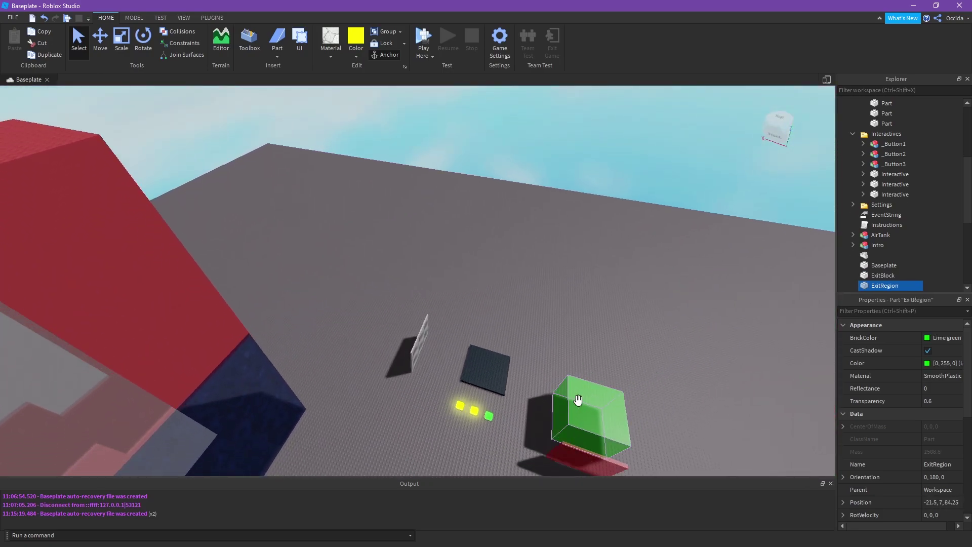
Move the AirTank model out of the structure onto the baseplate in front of the three buttons
{"action": "right_click_drag", "start_coordinate": [552, 294], "coordinate": [538, 288]}
{"action": "key", "text": "w"}
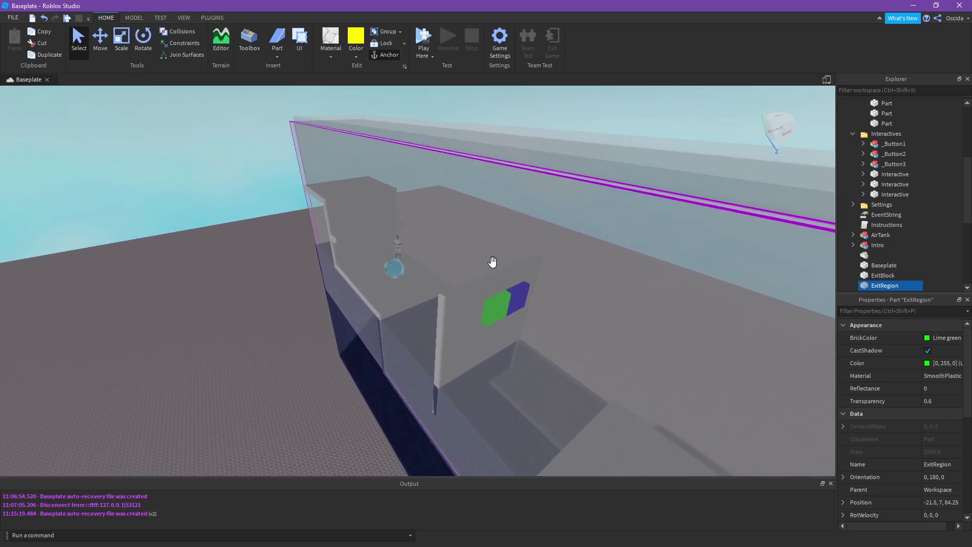
{"action": "right_click_drag", "start_coordinate": [492, 262], "coordinate": [500, 246]}
{"action": "key", "text": "w"}
{"action": "left_click", "coordinate": [380, 232]}
{"action": "key", "text": "w"}
{"action": "left_click_drag", "start_coordinate": [501, 246], "coordinate": [500, 246]}
{"action": "right_click_drag", "start_coordinate": [500, 247], "coordinate": [499, 246]}
{"action": "key", "text": "w"}
{"action": "left_click_drag", "start_coordinate": [500, 246], "coordinate": [504, 319]}
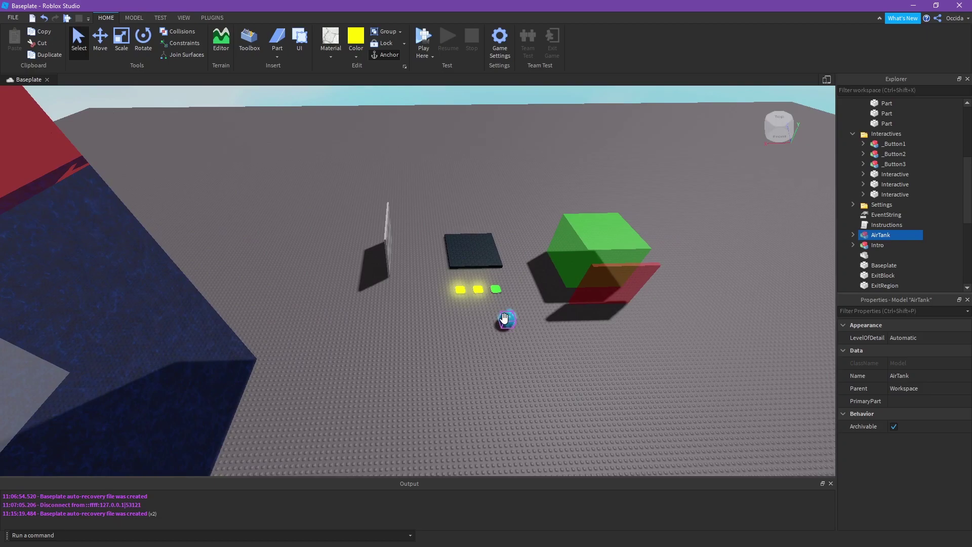
{"action": "left_click", "coordinate": [463, 344]}
Select the Intro model in the structure and ungroup it into its individual parts
{"action": "right_click_drag", "start_coordinate": [463, 344], "coordinate": [444, 336]}
{"action": "key", "text": "w"}
{"action": "key", "text": "s"}
{"action": "key", "text": "w"}
{"action": "left_click", "coordinate": [454, 390]}
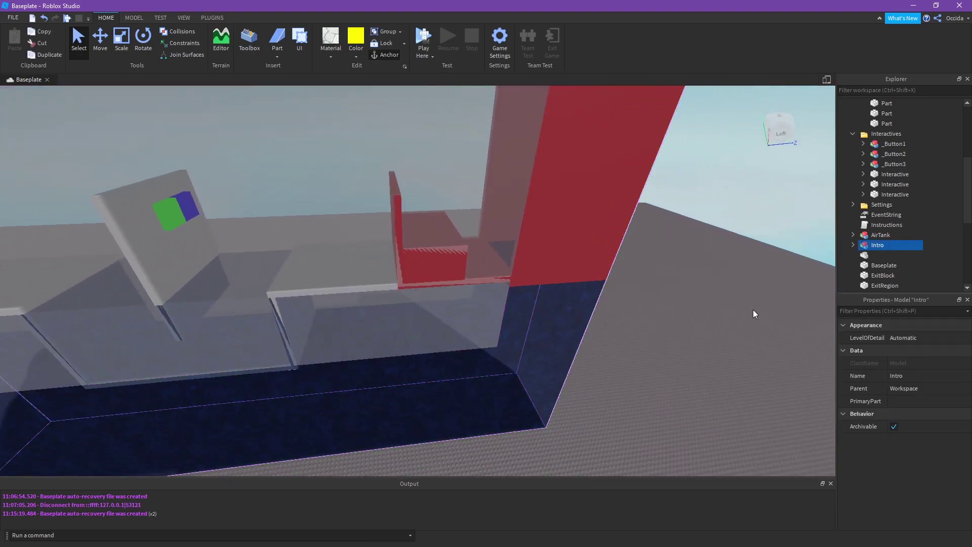
{"action": "right_click", "coordinate": [876, 245]}
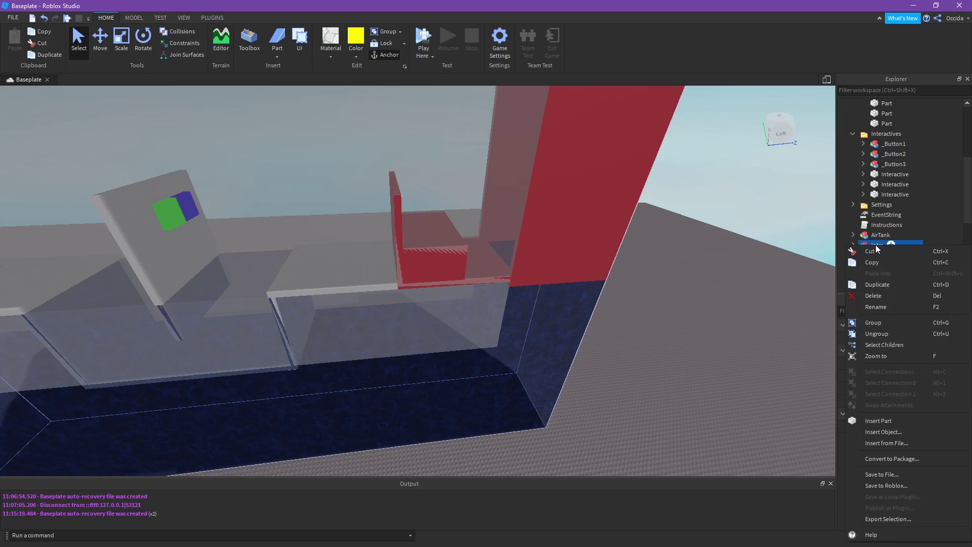
{"action": "left_click", "coordinate": [883, 330]}
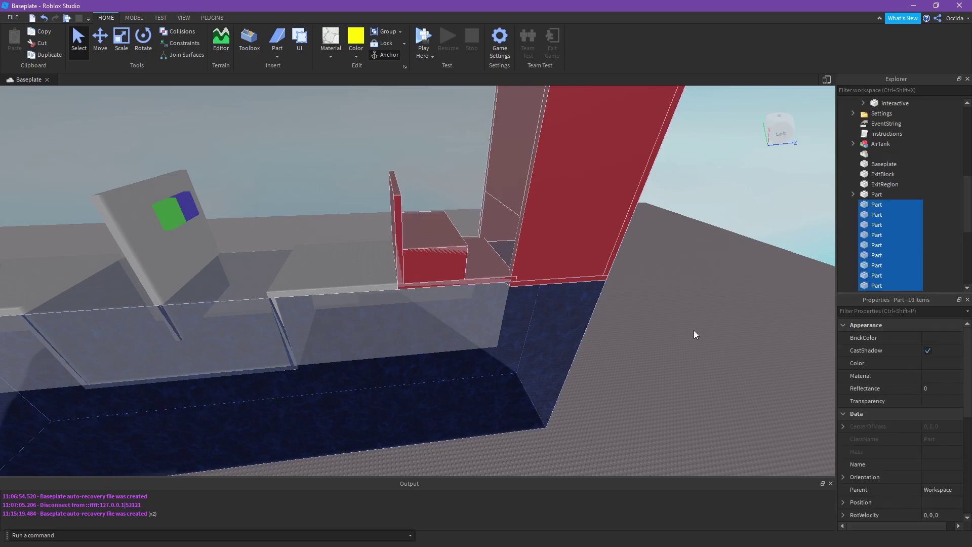
Move the blue _Water1 block out of the structure onto the baseplate and open its name for editing
{"action": "left_click", "coordinate": [676, 330]}
{"action": "left_click_drag", "start_coordinate": [540, 372], "coordinate": [534, 332]}
{"action": "right_click_drag", "start_coordinate": [534, 332], "coordinate": [805, 295]}
{"action": "left_click", "coordinate": [881, 285]}
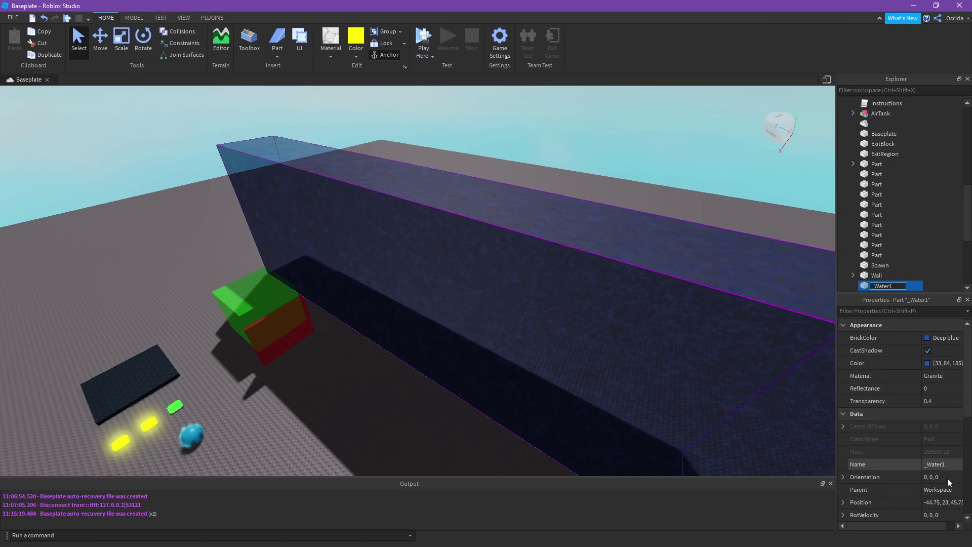
{"action": "scroll", "coordinate": [948, 486], "scroll_direction": "down", "scroll_amount": 6}
{"action": "left_click", "coordinate": [659, 180]}
Duplicate the _Water1 block and place the copy on the baseplate alongside the original
{"action": "key", "text": "d"}
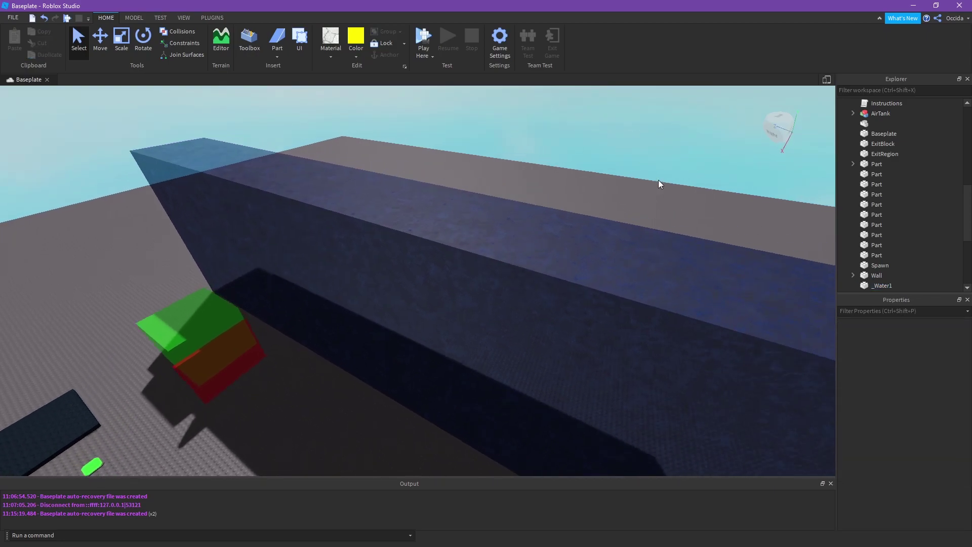
{"action": "right_click_drag", "start_coordinate": [658, 181], "coordinate": [558, 215]}
{"action": "left_click", "coordinate": [545, 245]}
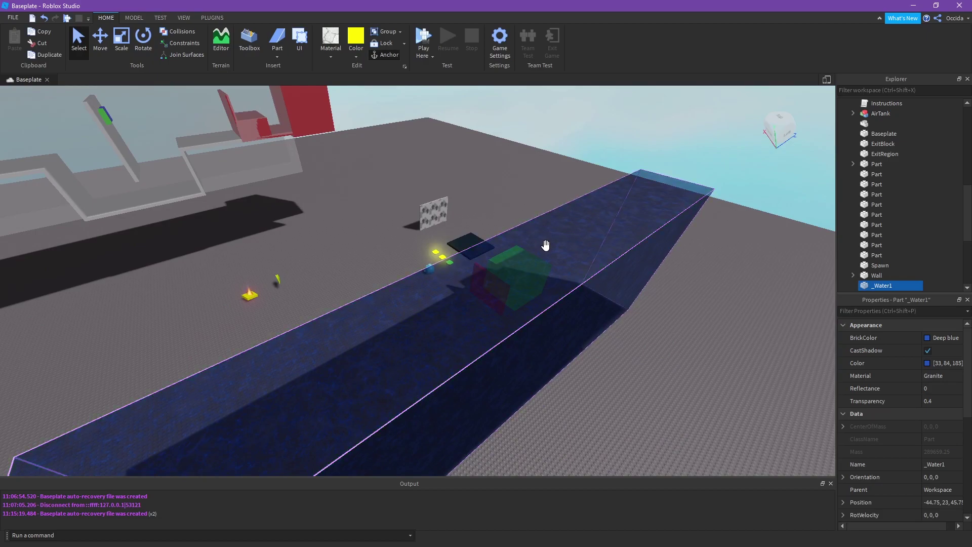
{"action": "right_click_drag", "start_coordinate": [543, 245], "coordinate": [544, 245]}
{"action": "key", "text": "ctrl+d"}
{"action": "left_click_drag", "start_coordinate": [395, 299], "coordinate": [394, 403]}
{"action": "scroll", "coordinate": [394, 403], "scroll_direction": "up", "scroll_amount": 2}
Rename the duplicated water block to "Not Water" and select it in the scene
{"action": "right_click", "coordinate": [882, 291]}
{"action": "left_click", "coordinate": [829, 281]}
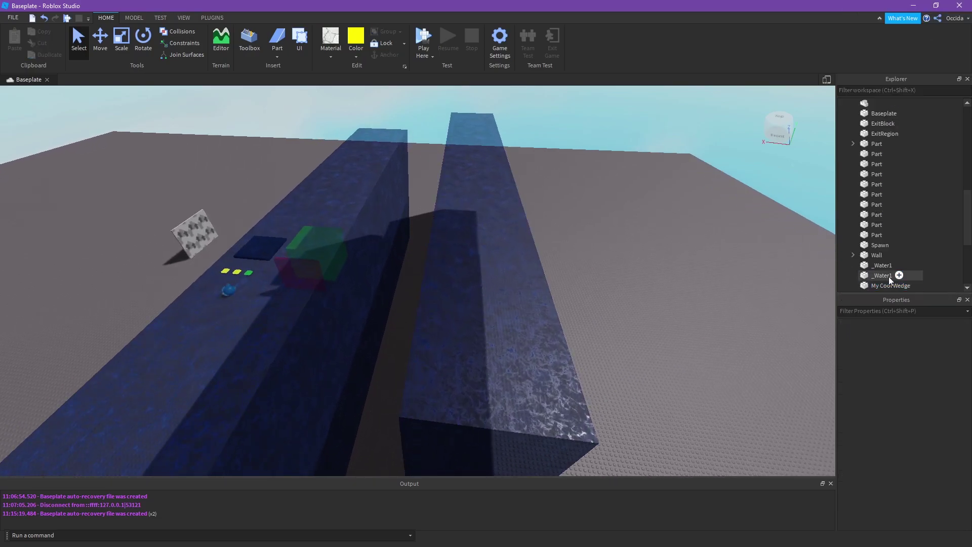
{"action": "left_click", "coordinate": [888, 276]}
{"action": "right_click", "coordinate": [881, 277]}
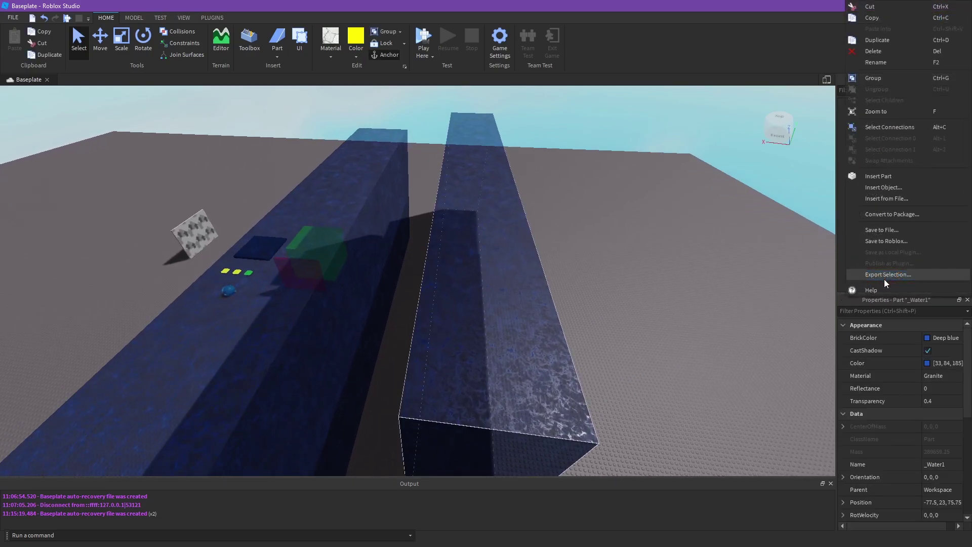
{"action": "left_click", "coordinate": [879, 64]}
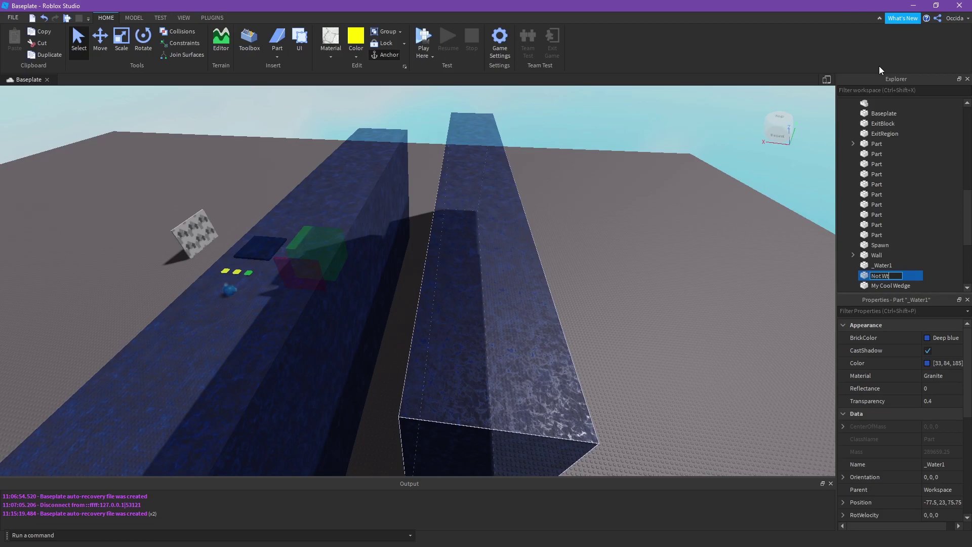
{"action": "left_click", "coordinate": [639, 107]}
{"action": "right_click_drag", "start_coordinate": [475, 231], "coordinate": [471, 228]}
{"action": "left_click", "coordinate": [472, 229]}
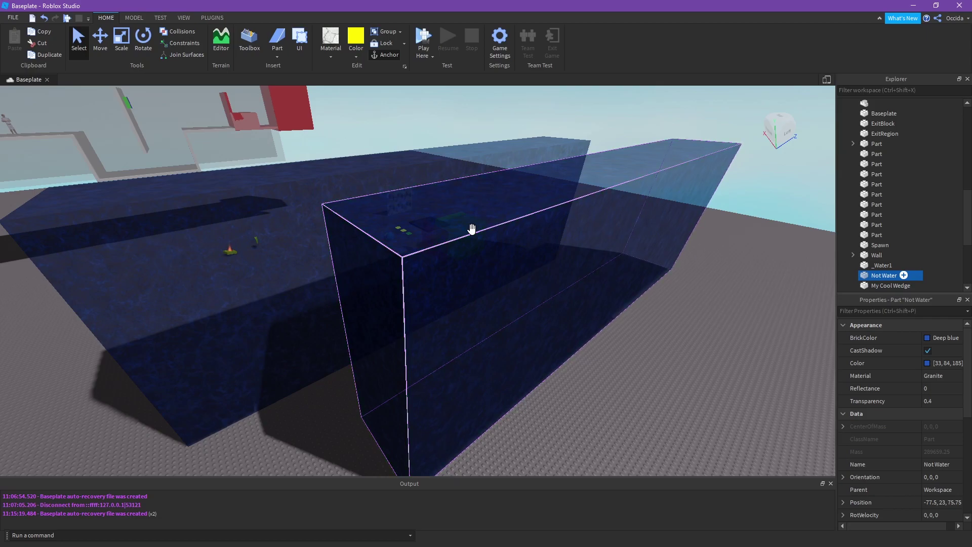
Select all the remaining parts of the red-and-grey map structure together and delete them from the place
{"action": "left_click", "coordinate": [697, 347]}
{"action": "key", "text": "w"}
{"action": "right_click_drag", "start_coordinate": [698, 347], "coordinate": [473, 308]}
{"action": "key", "text": "s"}
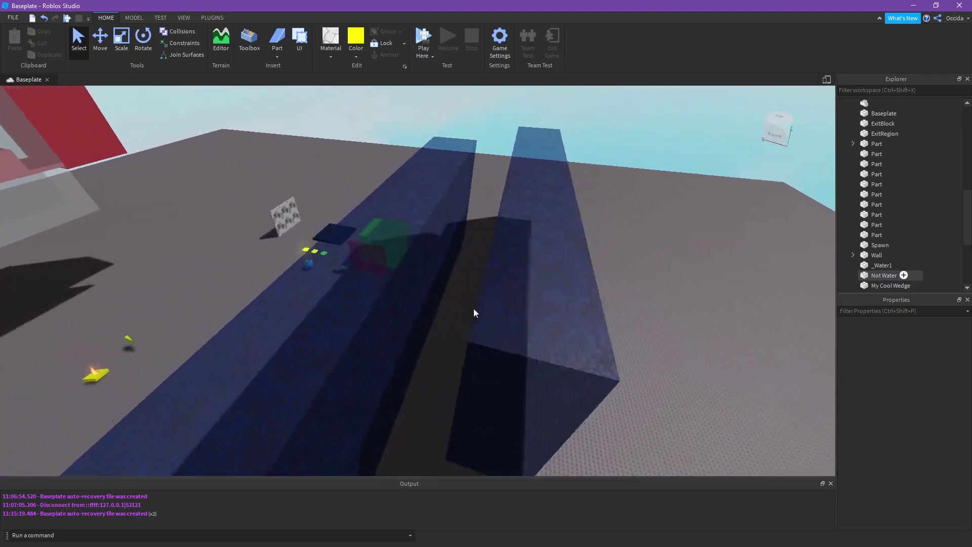
{"action": "left_click_drag", "start_coordinate": [433, 256], "coordinate": [474, 339]}
{"action": "key", "text": "w"}
{"action": "key", "text": "e"}
{"action": "left_click", "coordinate": [700, 271]}
{"action": "right_click_drag", "start_coordinate": [700, 271], "coordinate": [691, 274]}
{"action": "key", "text": "w"}
{"action": "key", "text": "s"}
{"action": "left_click_drag", "start_coordinate": [606, 331], "coordinate": [192, 119]}
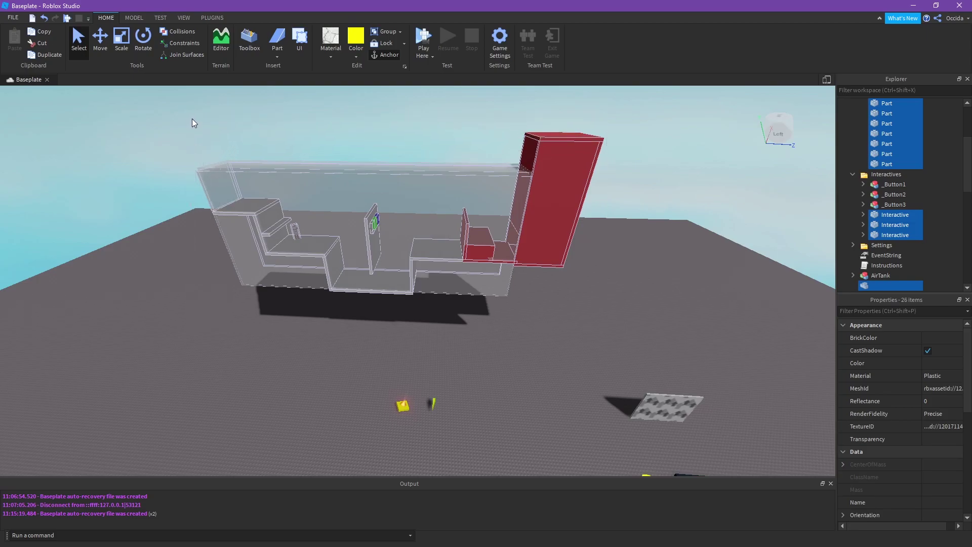
{"action": "key", "text": "Delete"}
Inspect the Geometry folder and the _Button1 model inside the Interactives folder of the Workspace
{"action": "right_click_drag", "start_coordinate": [490, 298], "coordinate": [490, 299]}
{"action": "key", "text": "w"}
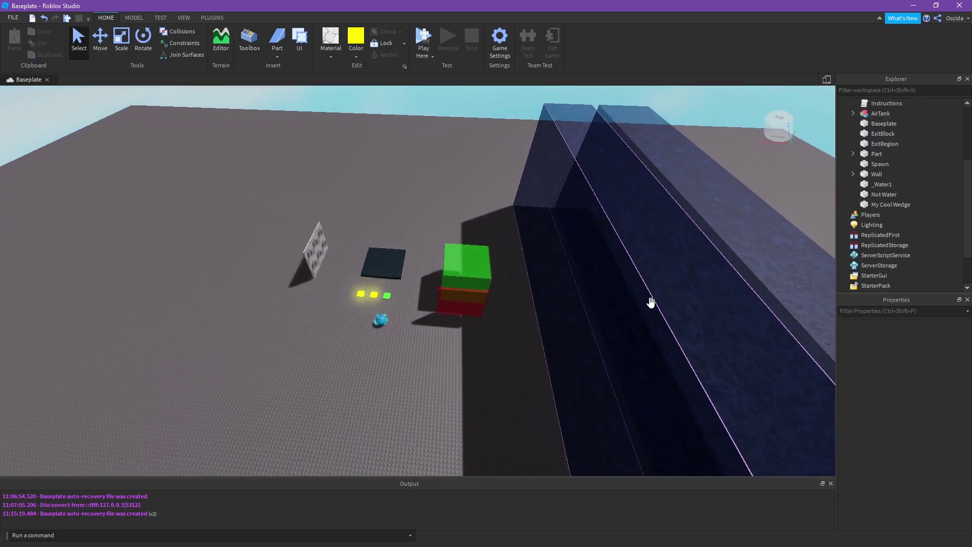
{"action": "scroll", "coordinate": [874, 232], "scroll_direction": "up", "scroll_amount": 4}
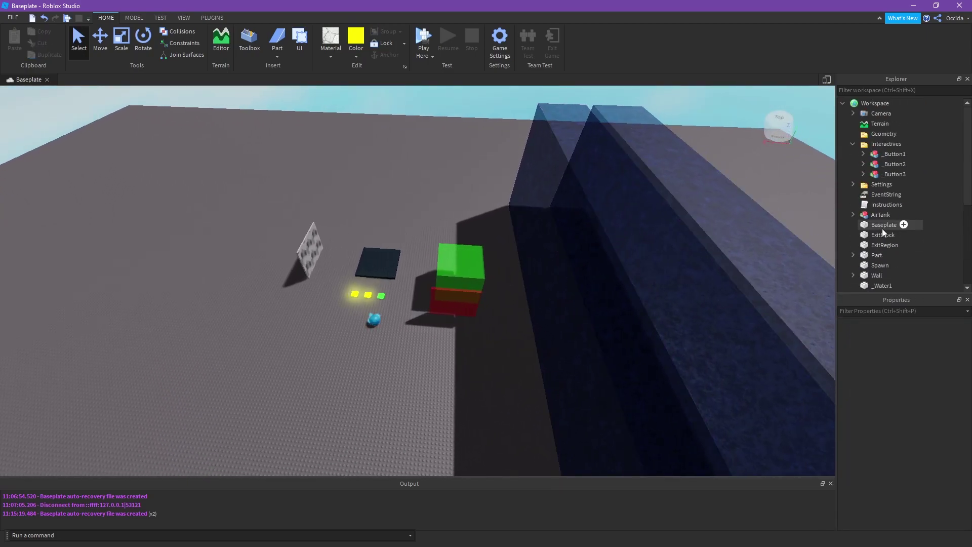
{"action": "left_click", "coordinate": [853, 144]}
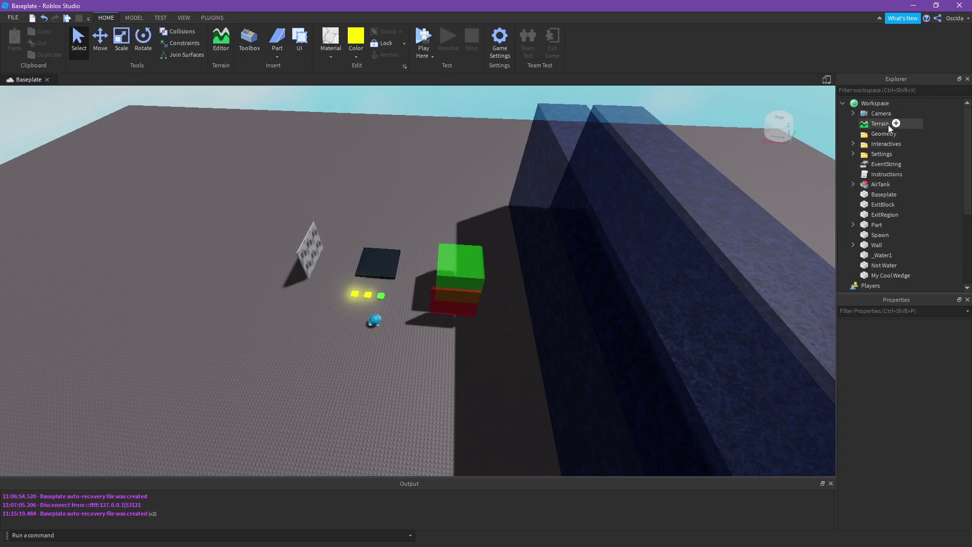
{"action": "left_click", "coordinate": [865, 135]}
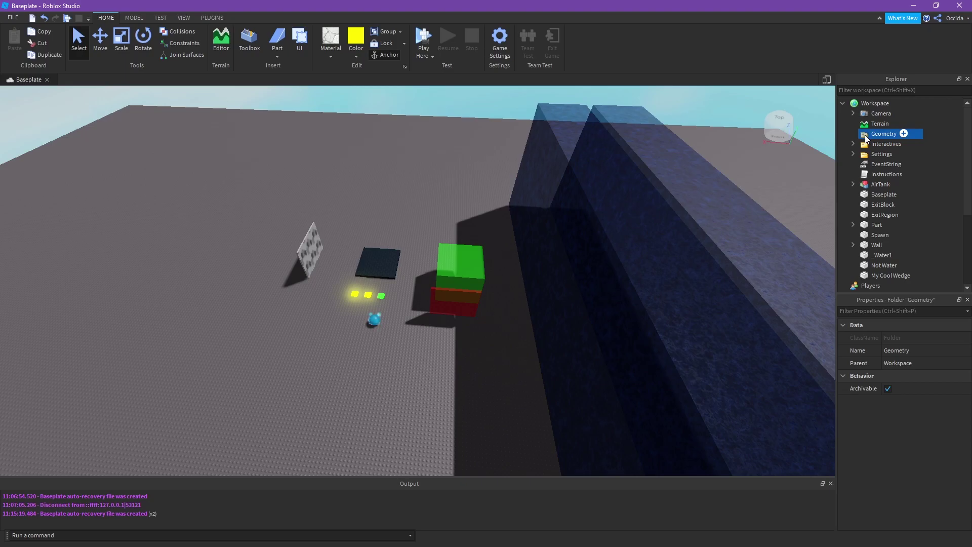
{"action": "left_click", "coordinate": [852, 144]}
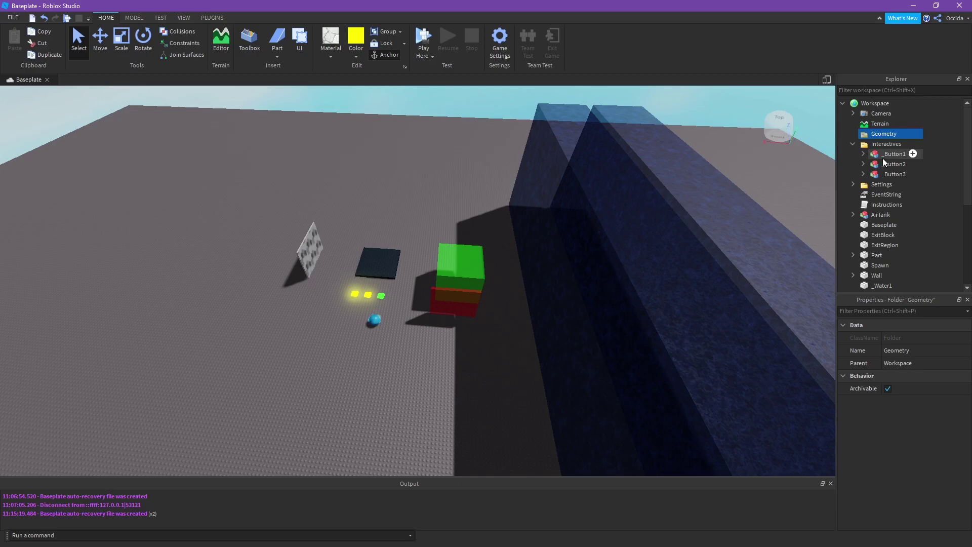
{"action": "left_click", "coordinate": [890, 172]}
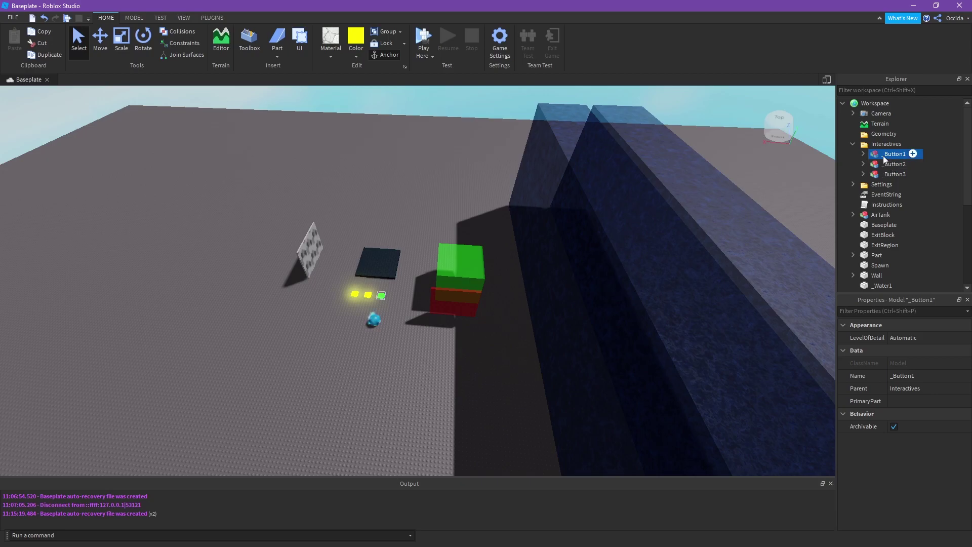
{"action": "left_click", "coordinate": [853, 143]}
Expand the Settings folder and inspect its Lighting subfolder and the BGM, Difficulty and MapImage values
{"action": "left_click", "coordinate": [852, 154]}
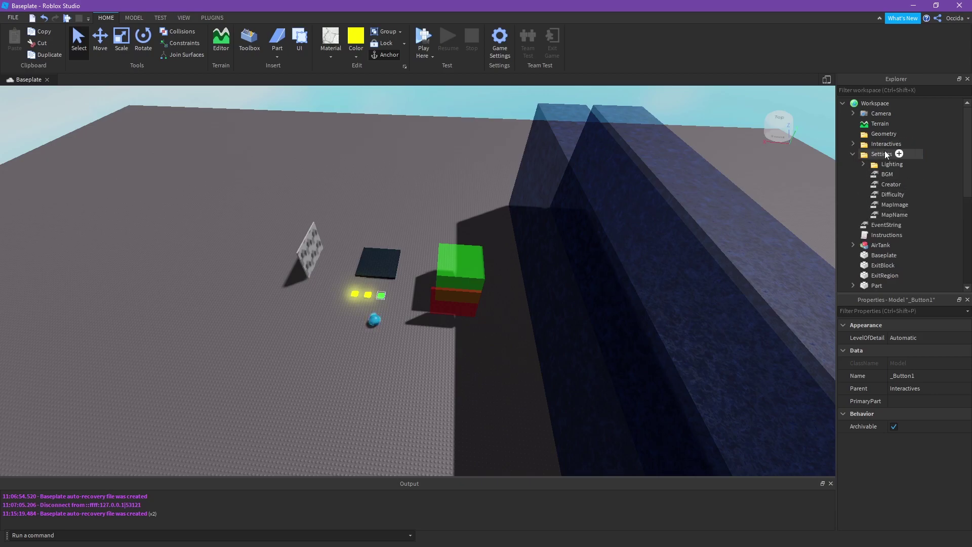
{"action": "left_click", "coordinate": [863, 165]}
{"action": "left_click", "coordinate": [864, 165]}
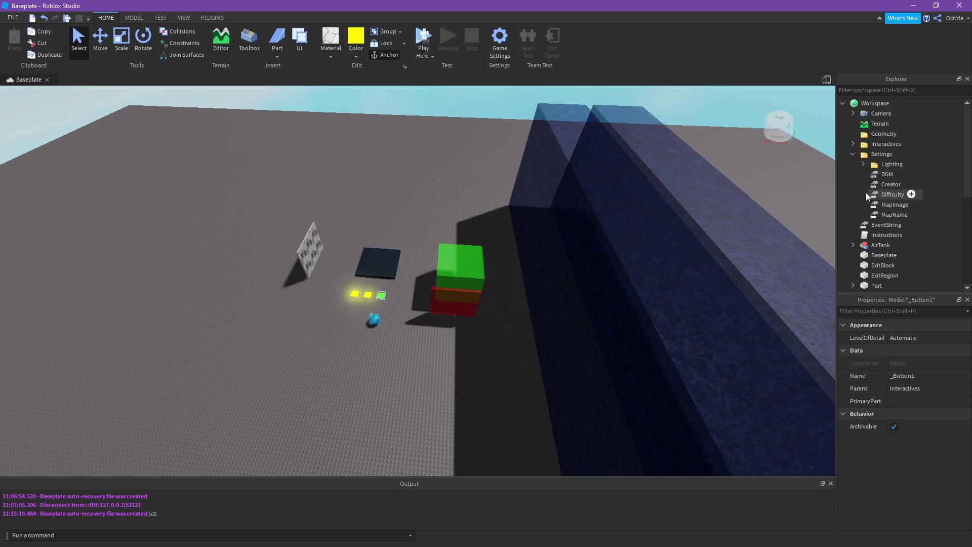
{"action": "left_click", "coordinate": [864, 164]}
{"action": "left_click", "coordinate": [864, 164]}
{"action": "left_click", "coordinate": [882, 176]}
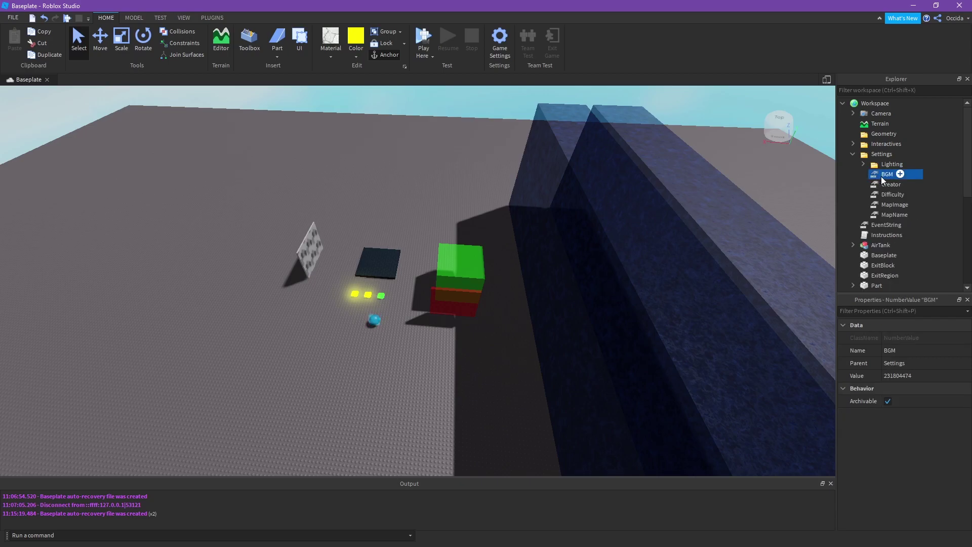
{"action": "left_click", "coordinate": [889, 195]}
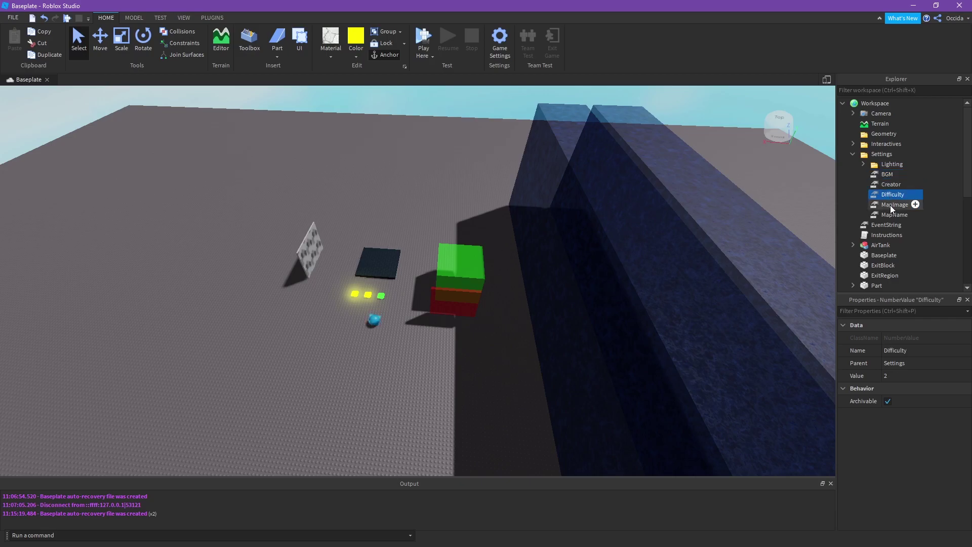
{"action": "left_click", "coordinate": [890, 205]}
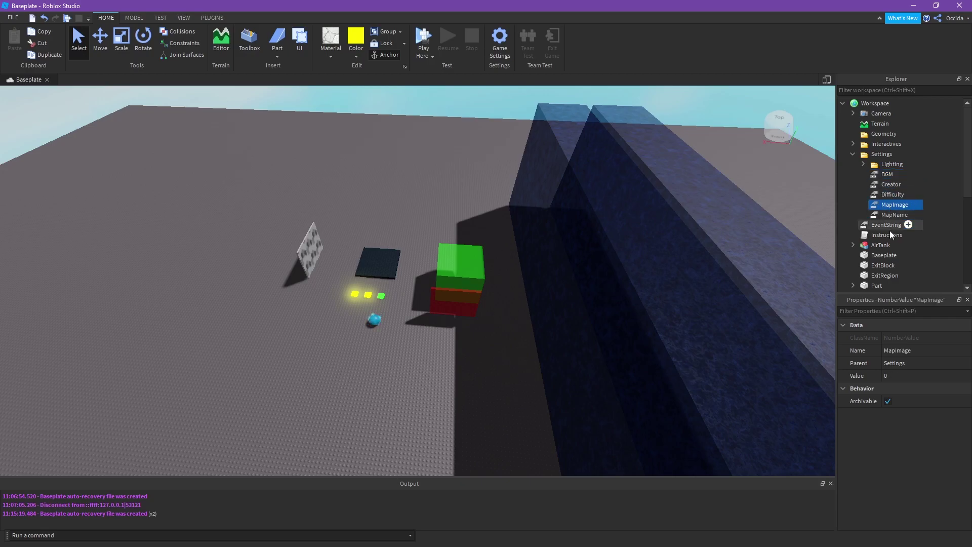
Open the Instructions script and delete the comment block listing the phrases that EventString will not execute
{"action": "double_click", "coordinate": [891, 236]}
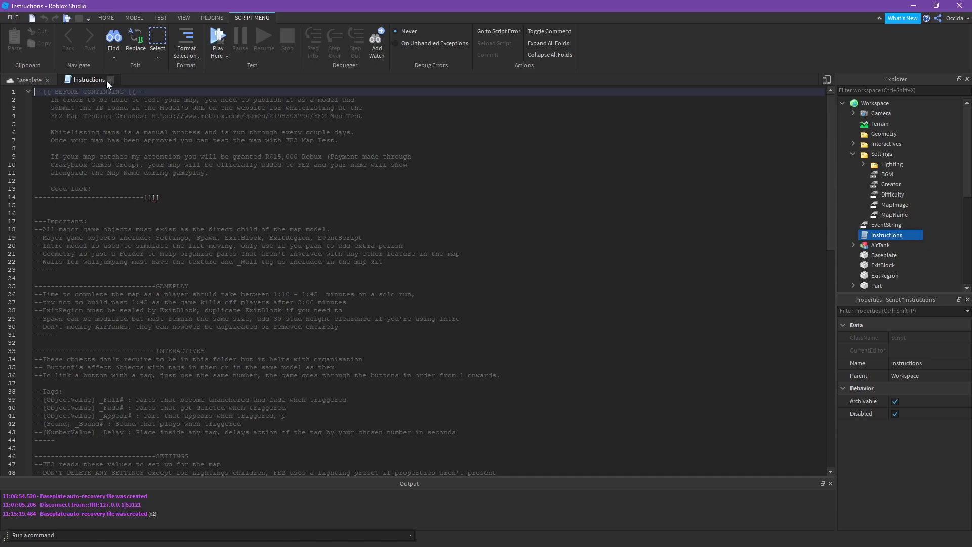
{"action": "scroll", "coordinate": [182, 168], "scroll_direction": "down", "scroll_amount": 20}
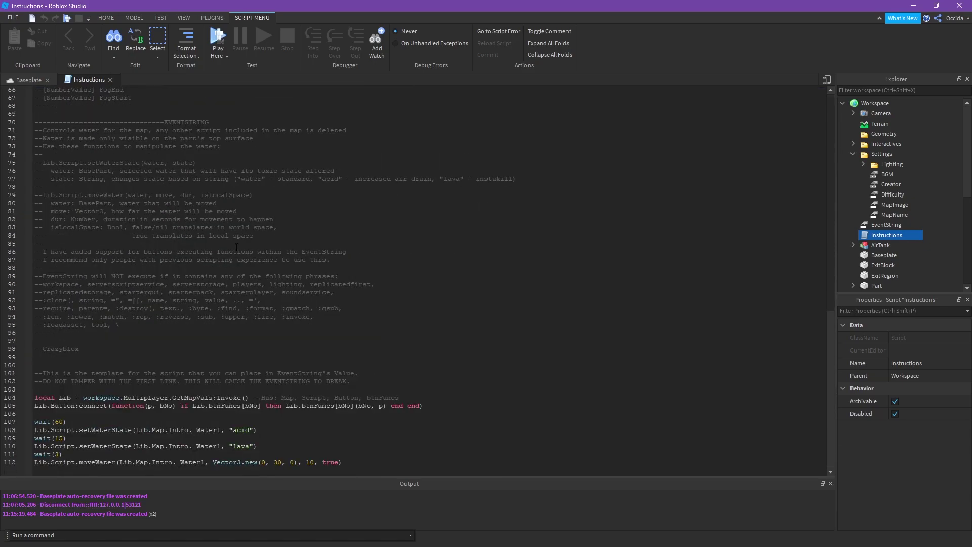
{"action": "scroll", "coordinate": [236, 248], "scroll_direction": "up", "scroll_amount": 4}
{"action": "left_click_drag", "start_coordinate": [157, 424], "coordinate": [30, 375]}
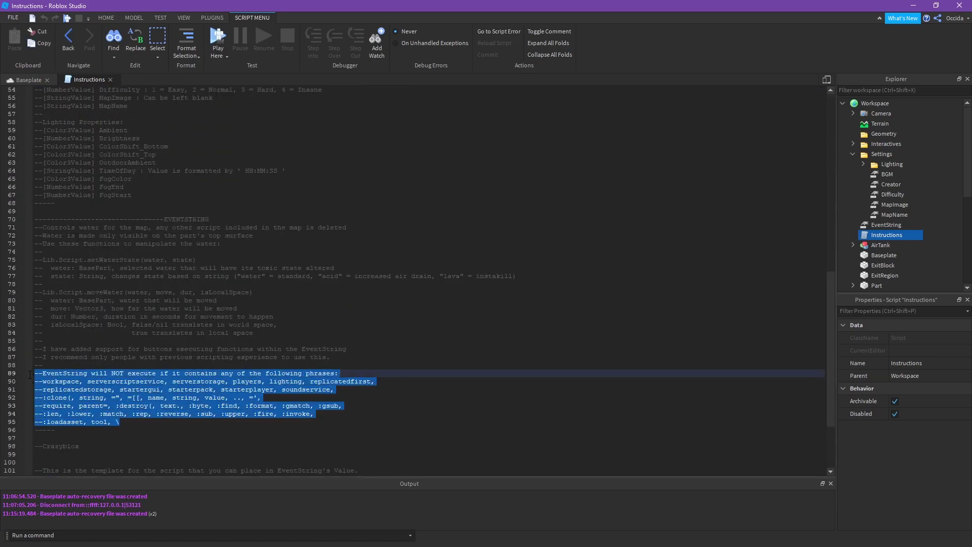
{"action": "key", "text": "BackSpace"}
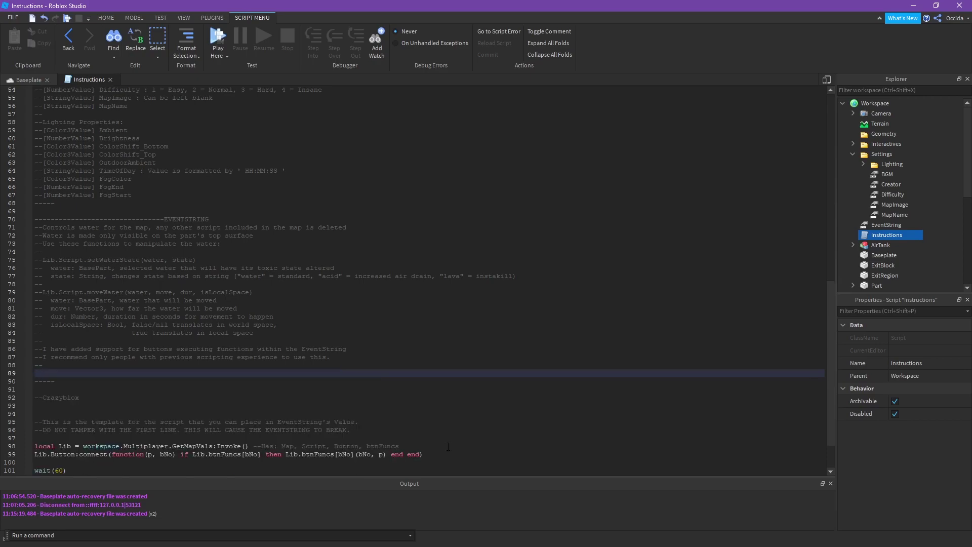
{"action": "key", "text": "BackSpace"}
Read through the gameplay, interactives, settings and EventString notes in the Instructions script and close it
{"action": "scroll", "coordinate": [447, 417], "scroll_direction": "up", "scroll_amount": 17}
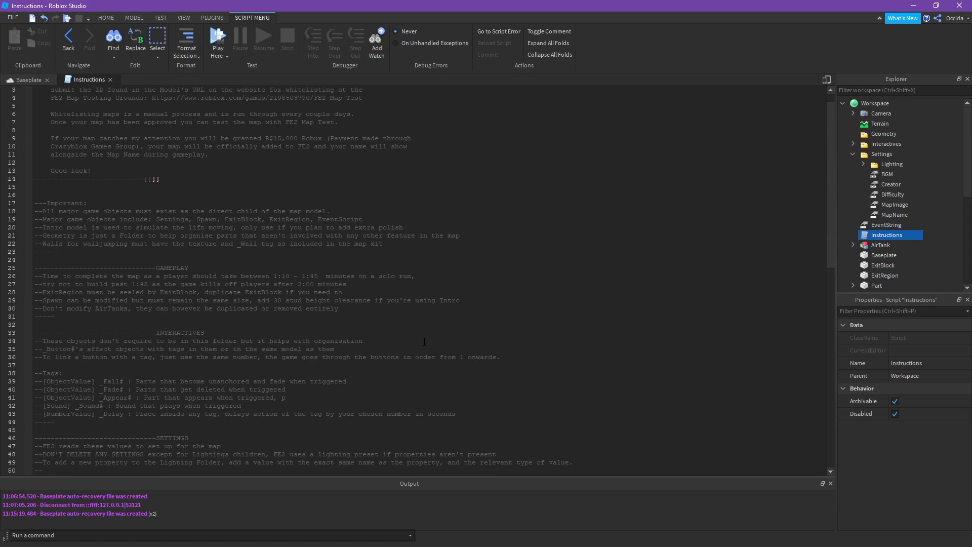
{"action": "scroll", "coordinate": [425, 342], "scroll_direction": "up", "scroll_amount": 1}
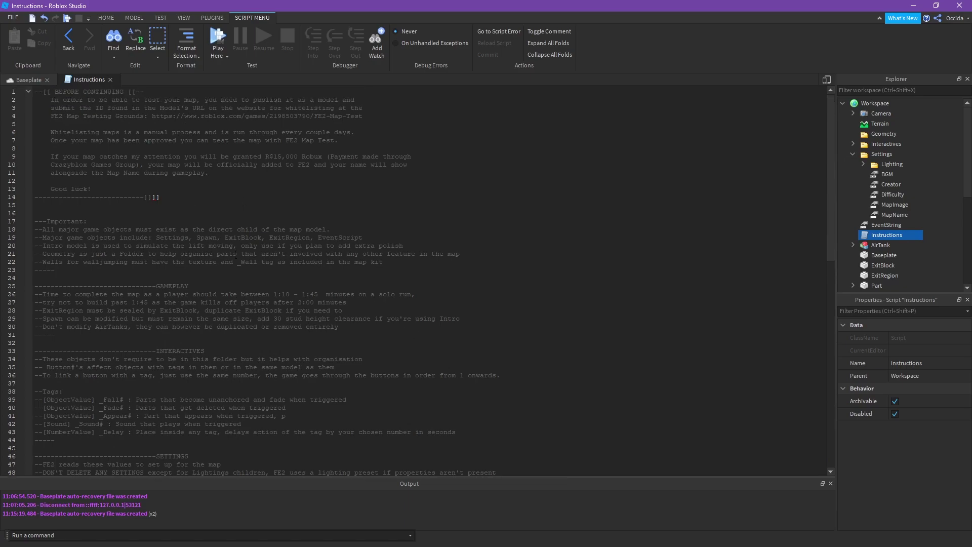
{"action": "scroll", "coordinate": [236, 255], "scroll_direction": "down", "scroll_amount": 18}
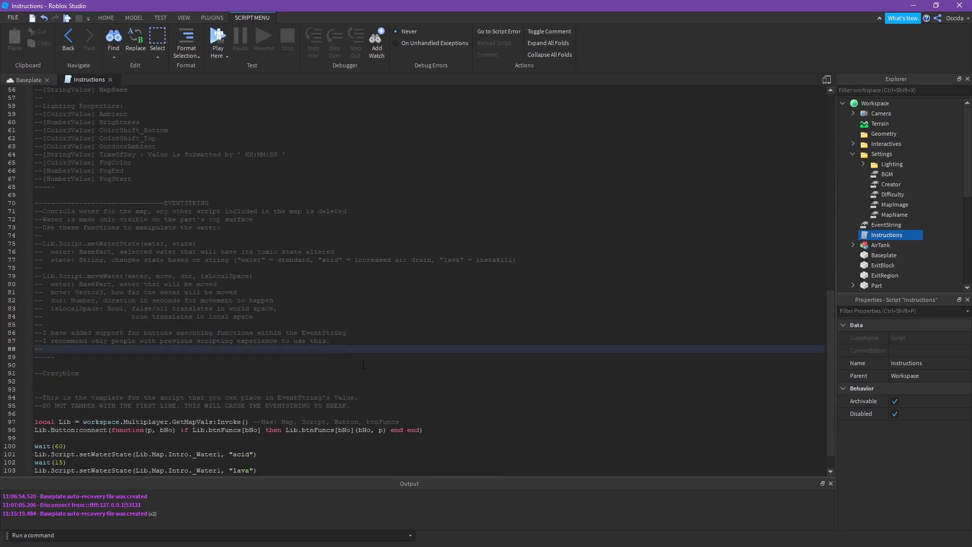
{"action": "scroll", "coordinate": [411, 398], "scroll_direction": "up", "scroll_amount": 7}
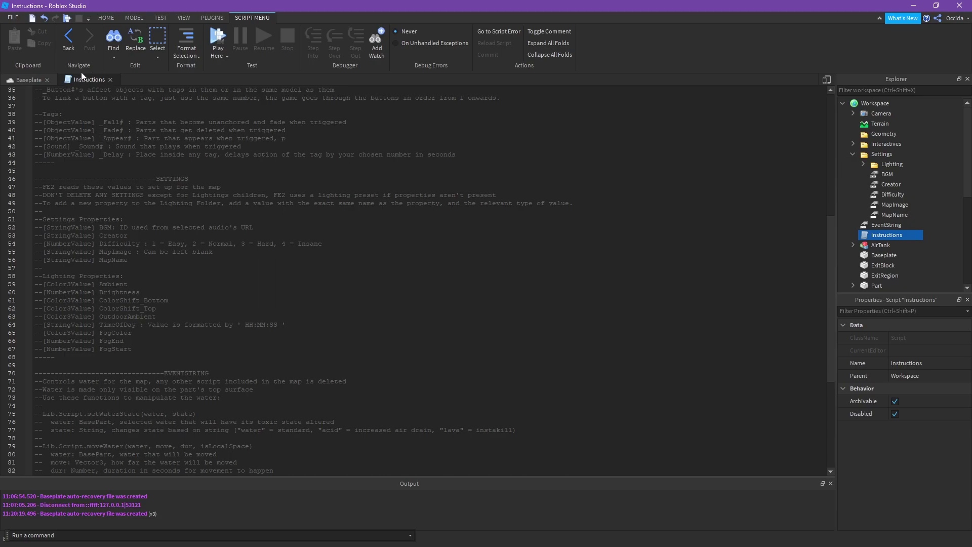
{"action": "left_click", "coordinate": [111, 80]}
{"action": "right_click_drag", "start_coordinate": [464, 298], "coordinate": [421, 295]}
{"action": "left_click", "coordinate": [427, 312]}
{"action": "key", "text": "s"}
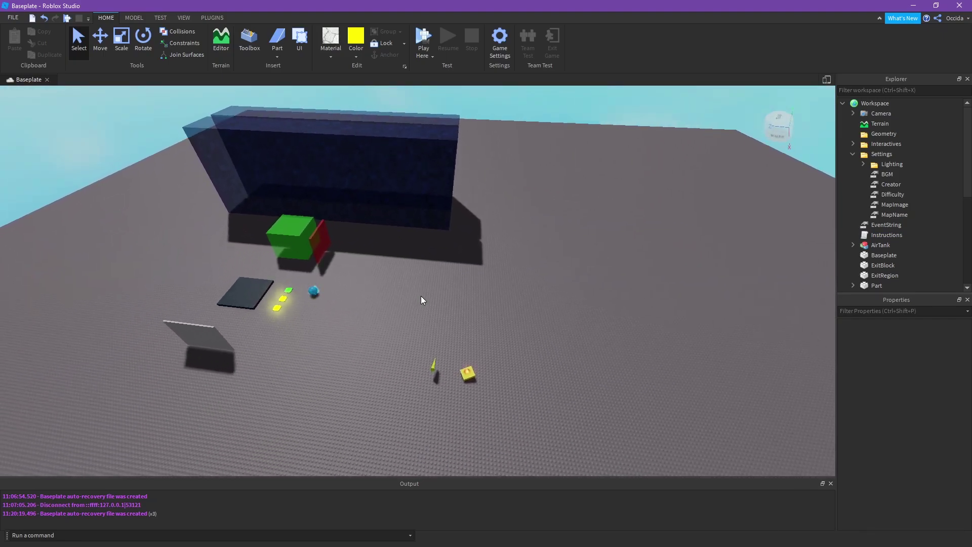
{"action": "left_click", "coordinate": [184, 18]}
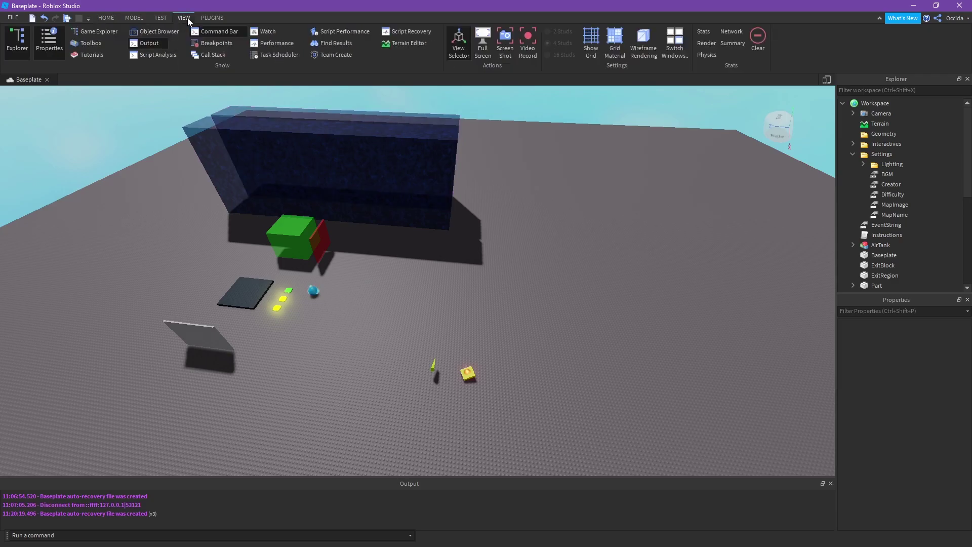
{"action": "left_click", "coordinate": [161, 18]}
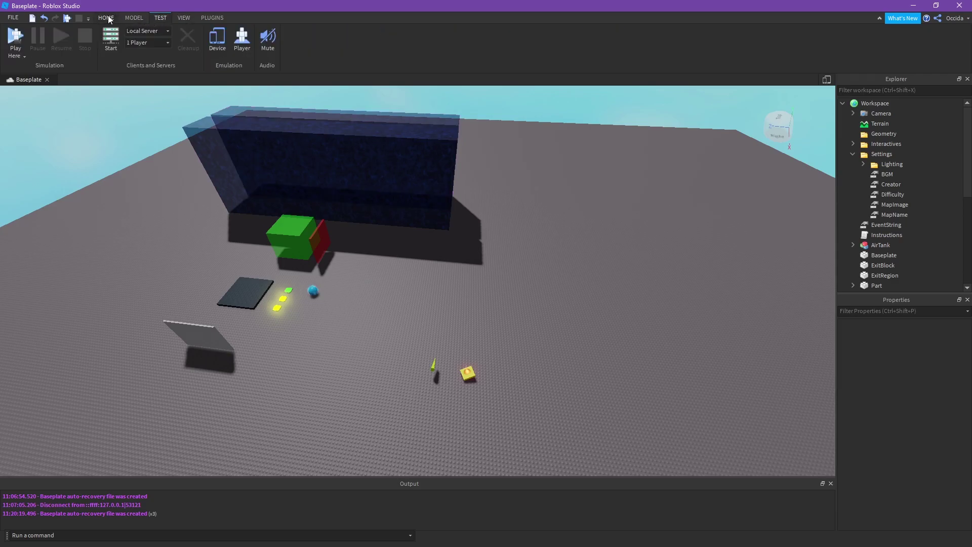
{"action": "left_click", "coordinate": [108, 18]}
{"action": "right_click_drag", "start_coordinate": [500, 268], "coordinate": [442, 259]}
{"action": "key", "text": "w"}
{"action": "left_click", "coordinate": [161, 18]}
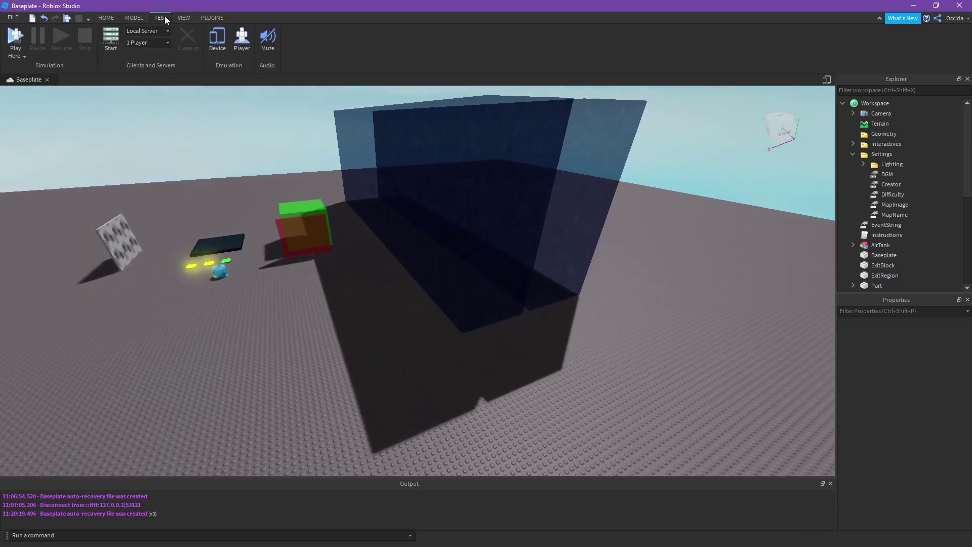
Open the Toolbox and insert the Mineshaft Madness model from My Models into the place
{"action": "key", "text": "s"}
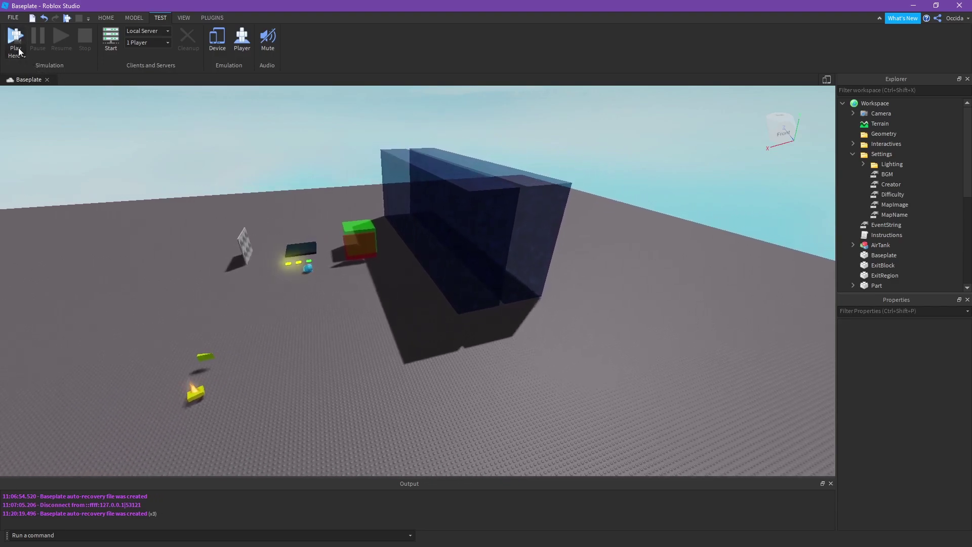
{"action": "key", "text": "s"}
{"action": "right_click_drag", "start_coordinate": [354, 226], "coordinate": [413, 244]}
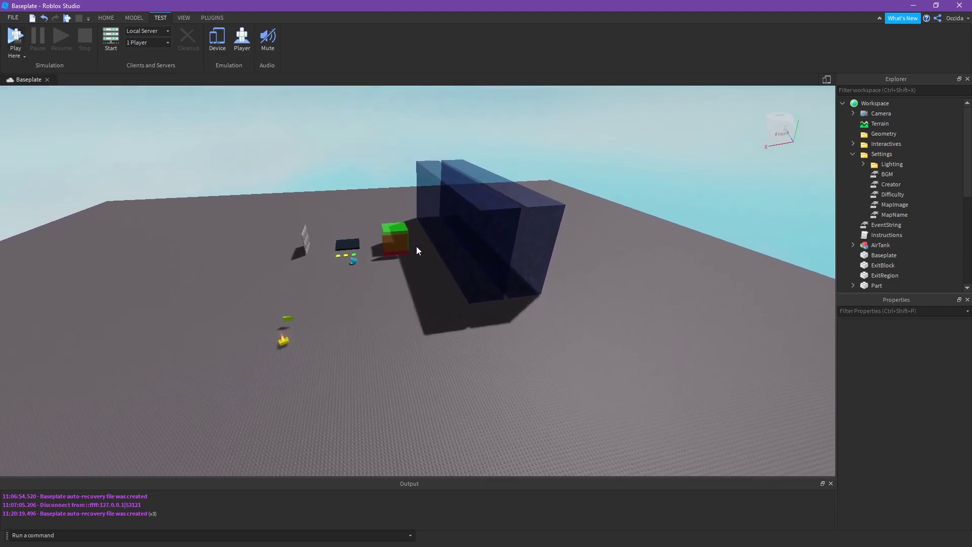
{"action": "key", "text": "s"}
{"action": "key", "text": "e"}
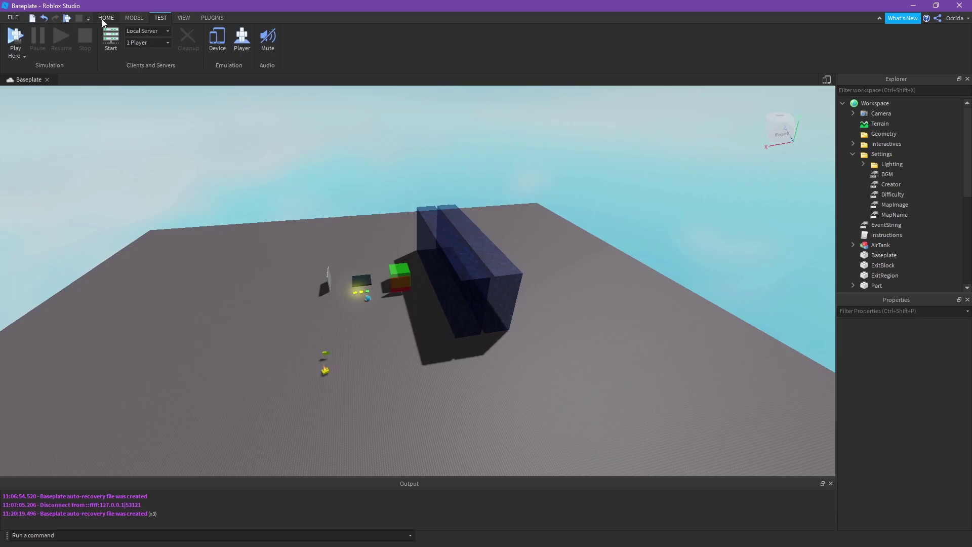
{"action": "left_click", "coordinate": [104, 18]}
{"action": "left_click", "coordinate": [252, 52]}
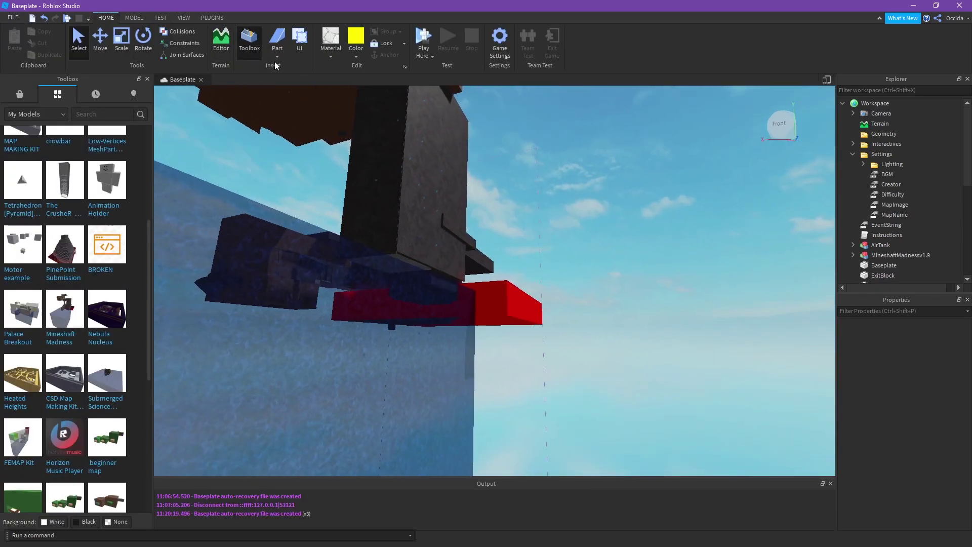
Playtest the place with the inserted Mineshaft Madness map, look around with the avatar, and stop the test
{"action": "left_click", "coordinate": [160, 20]}
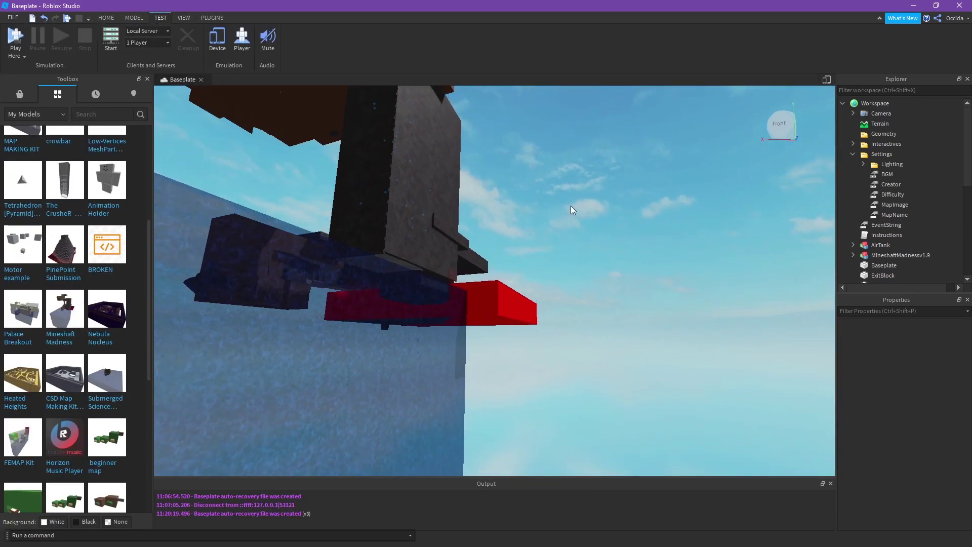
{"action": "key", "text": "d"}
{"action": "right_click_drag", "start_coordinate": [570, 211], "coordinate": [540, 204]}
{"action": "left_click", "coordinate": [15, 38]}
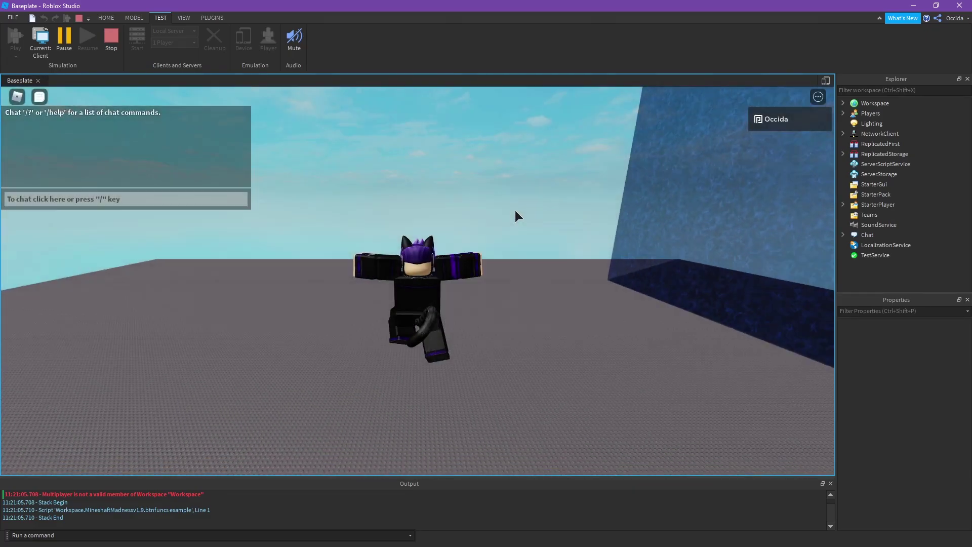
{"action": "right_click_drag", "start_coordinate": [477, 206], "coordinate": [478, 206]}
{"action": "key", "text": "d"}
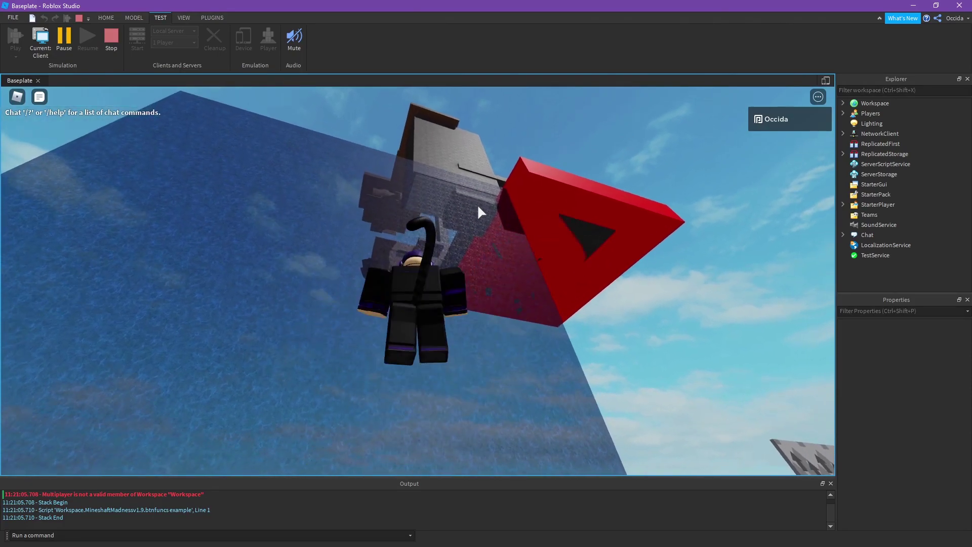
{"action": "left_click", "coordinate": [112, 46]}
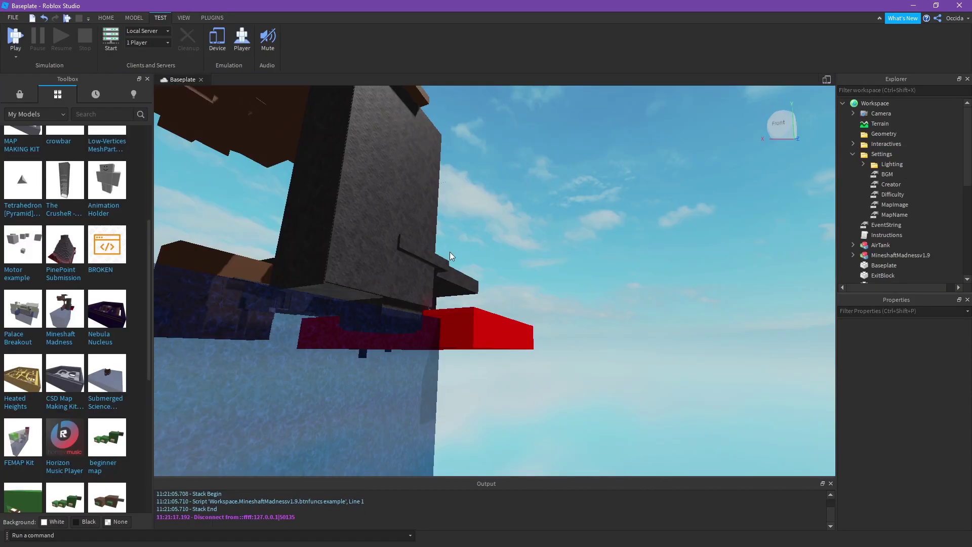
{"action": "key", "text": "w"}
{"action": "right_click_drag", "start_coordinate": [450, 251], "coordinate": [451, 252]}
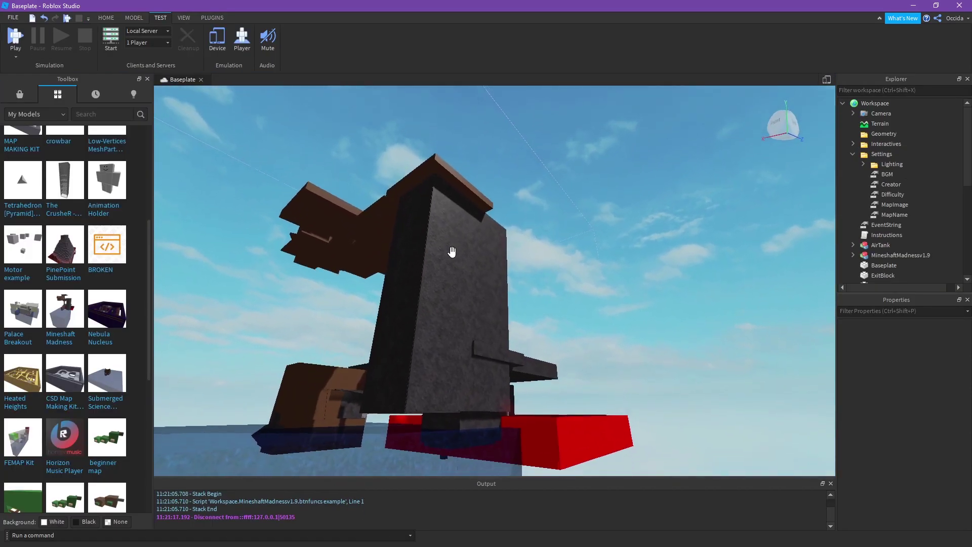
{"action": "scroll", "coordinate": [462, 233], "scroll_direction": "up", "scroll_amount": 6}
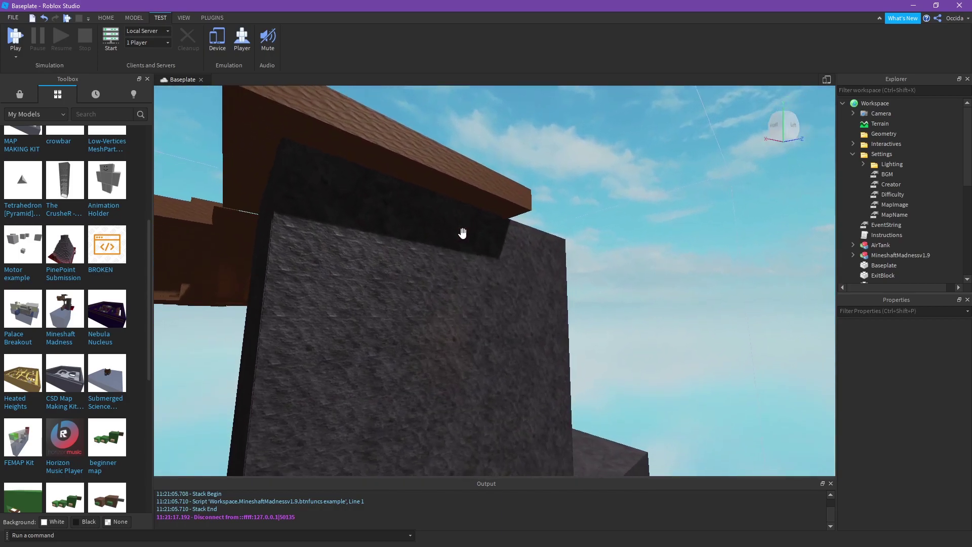
{"action": "key", "text": "s"}
{"action": "left_click", "coordinate": [211, 18]}
{"action": "left_click", "coordinate": [185, 19]}
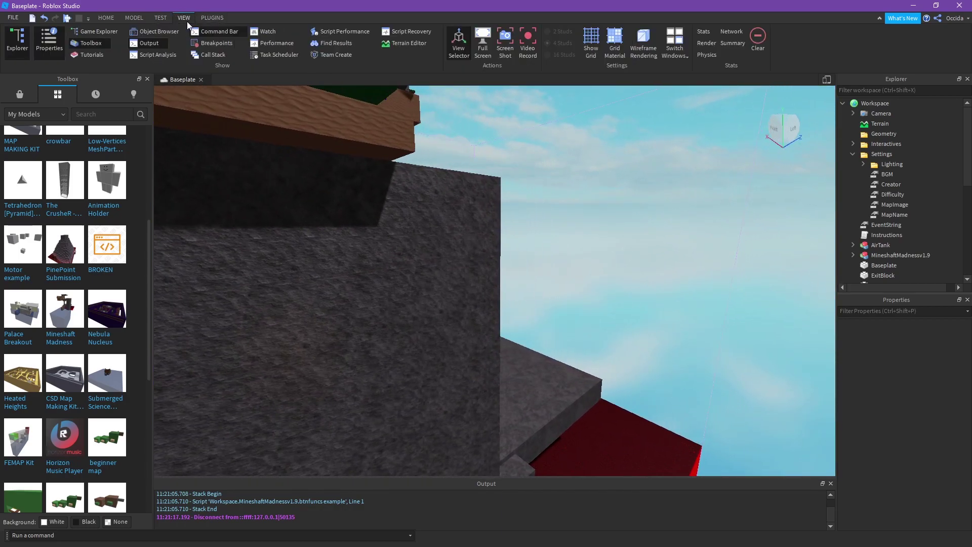
{"action": "left_click", "coordinate": [160, 19]}
{"action": "scroll", "coordinate": [122, 20], "scroll_direction": "up", "scroll_amount": 2}
{"action": "scroll", "coordinate": [157, 19], "scroll_direction": "down", "scroll_amount": 1}
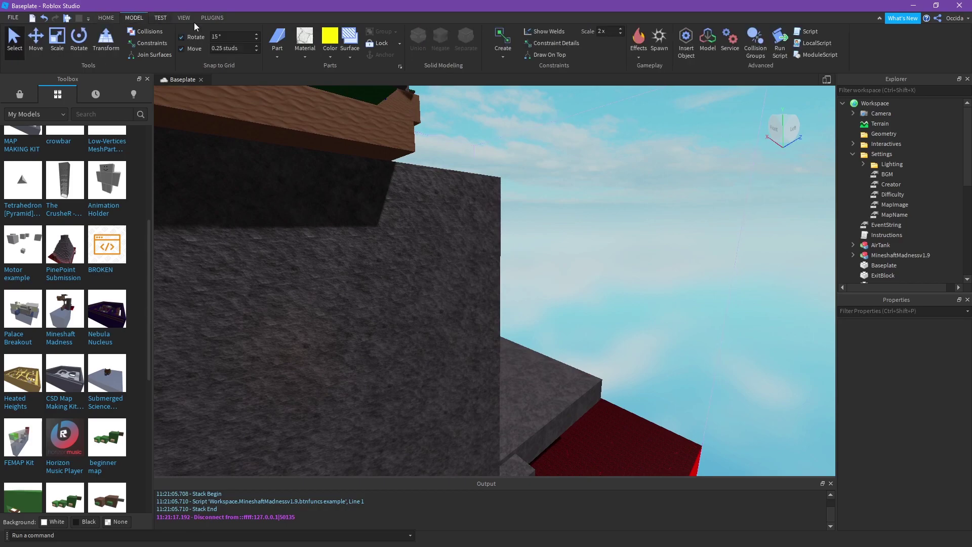
Insert a spawn location on the Mineshaft Madness map, inspect it up close and delete it
{"action": "left_click", "coordinate": [660, 39]}
{"action": "key", "text": "e"}
{"action": "right_click_drag", "start_coordinate": [561, 120], "coordinate": [560, 121]}
{"action": "key", "text": "w"}
{"action": "left_click_drag", "start_coordinate": [553, 145], "coordinate": [554, 146]}
{"action": "right_click_drag", "start_coordinate": [554, 145], "coordinate": [553, 145]}
{"action": "left_click_drag", "start_coordinate": [553, 146], "coordinate": [554, 146]}
{"action": "right_click_drag", "start_coordinate": [554, 145], "coordinate": [553, 145]}
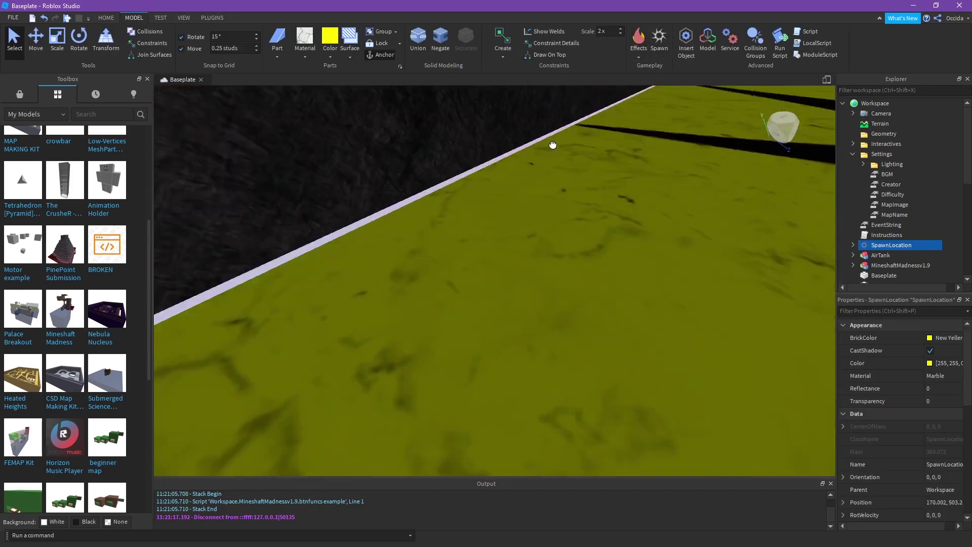
{"action": "left_click_drag", "start_coordinate": [553, 145], "coordinate": [554, 145]}
{"action": "right_click_drag", "start_coordinate": [554, 145], "coordinate": [553, 145]}
{"action": "left_click_drag", "start_coordinate": [554, 146], "coordinate": [420, 285]}
{"action": "key", "text": "Delete"}
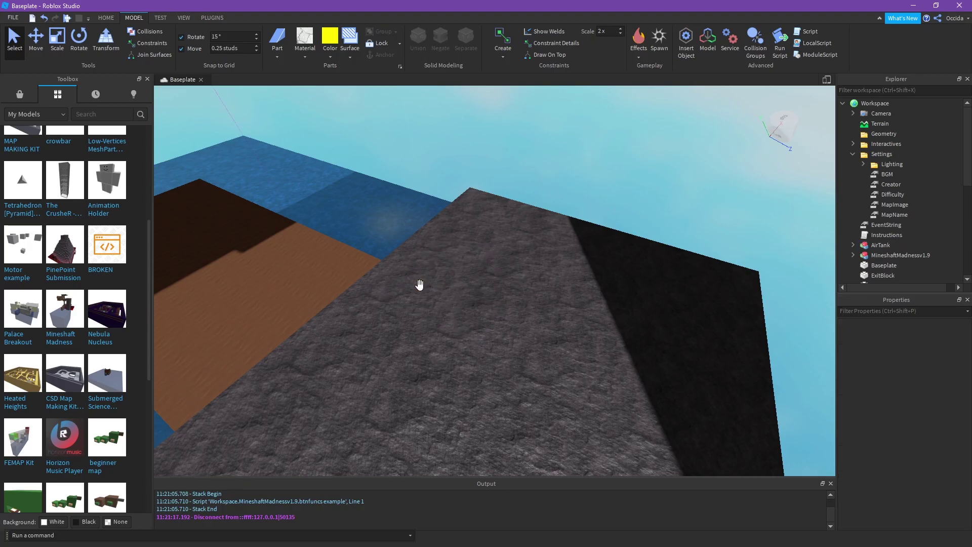
Start a Play Here test from the camera's position inside the mine room with the metal truss
{"action": "right_click_drag", "start_coordinate": [419, 284], "coordinate": [384, 208]}
{"action": "key", "text": "w"}
{"action": "key", "text": "q"}
{"action": "key", "text": "w"}
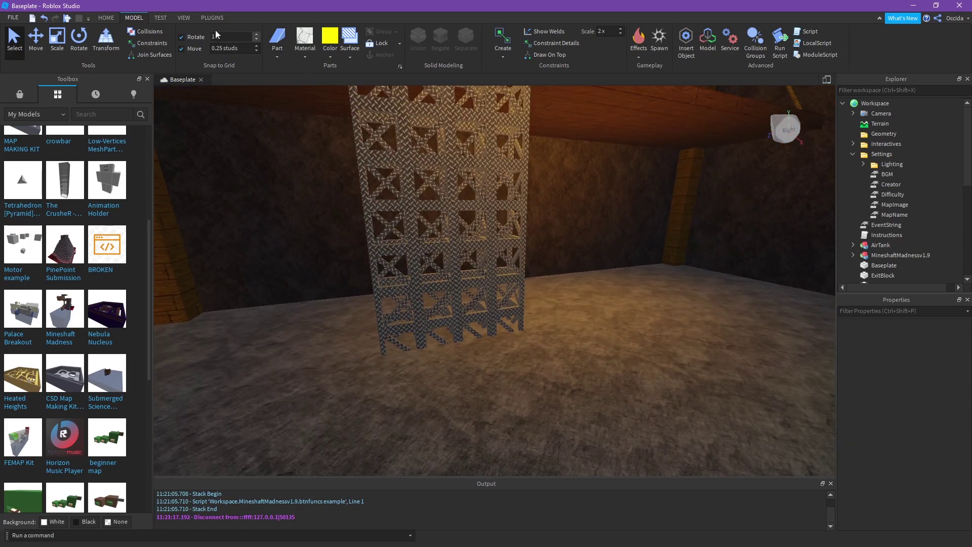
{"action": "left_click", "coordinate": [167, 21]}
{"action": "left_click", "coordinate": [18, 55]}
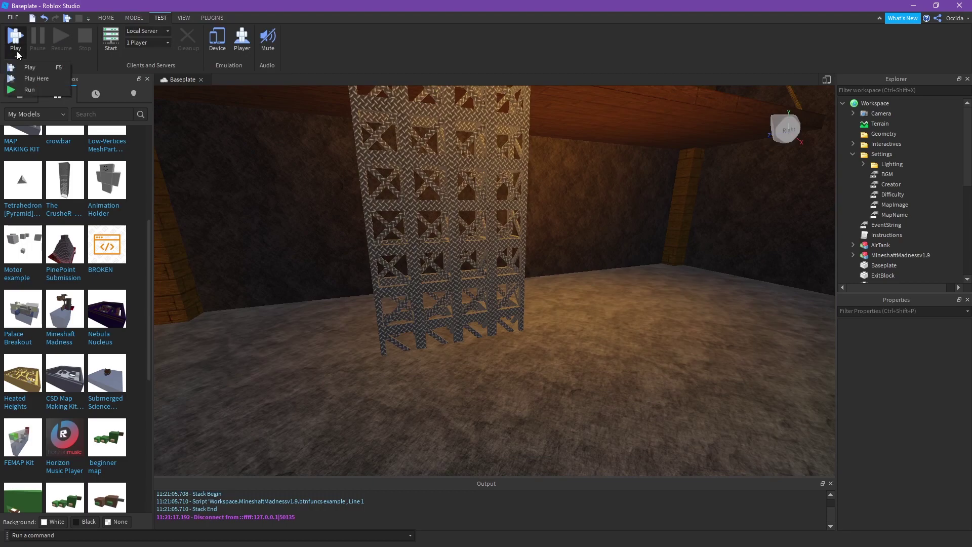
{"action": "left_click", "coordinate": [34, 79]}
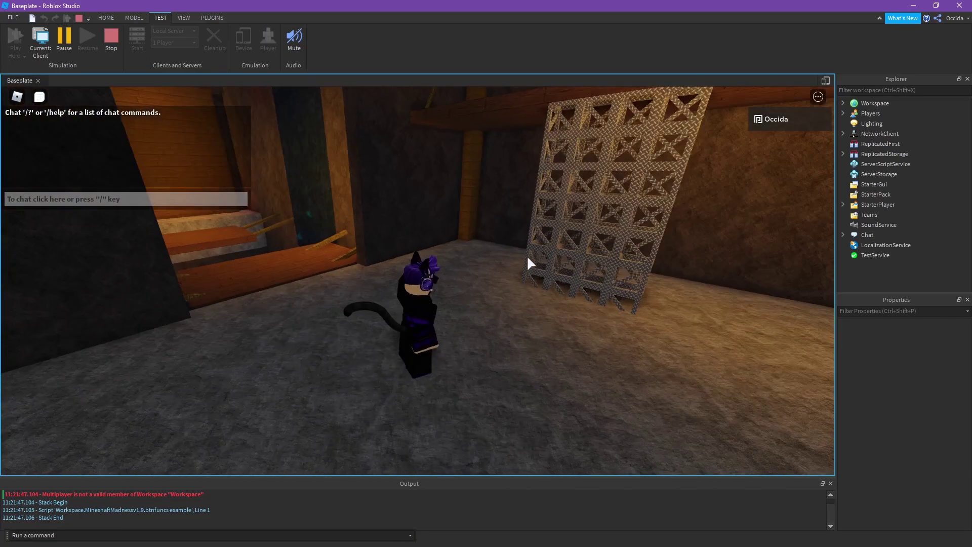
Walk the avatar to the metal truss and climb it onto the hanging wooden platform
{"action": "key", "text": "w"}
{"action": "key", "text": "s"}
{"action": "scroll", "coordinate": [527, 255], "scroll_direction": "down", "scroll_amount": 5}
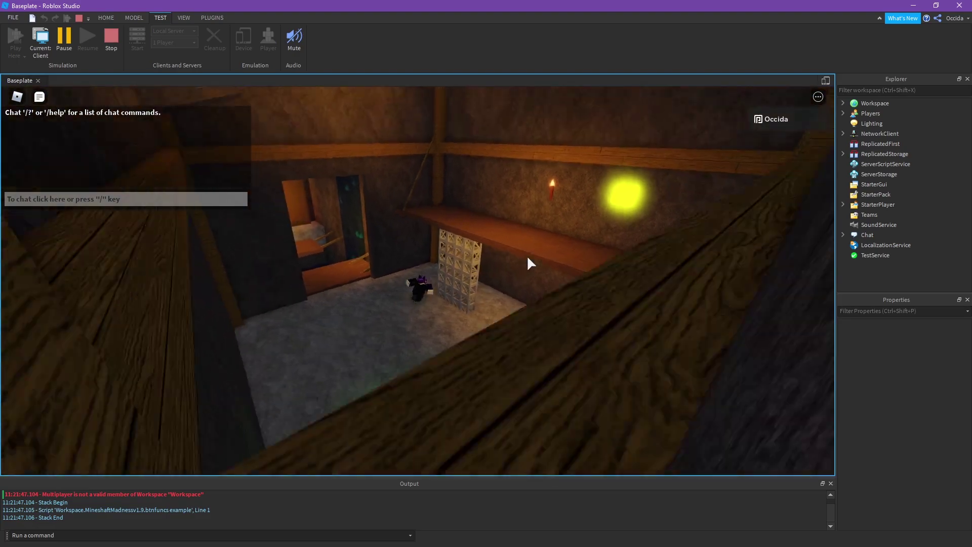
{"action": "key", "text": "shift"}
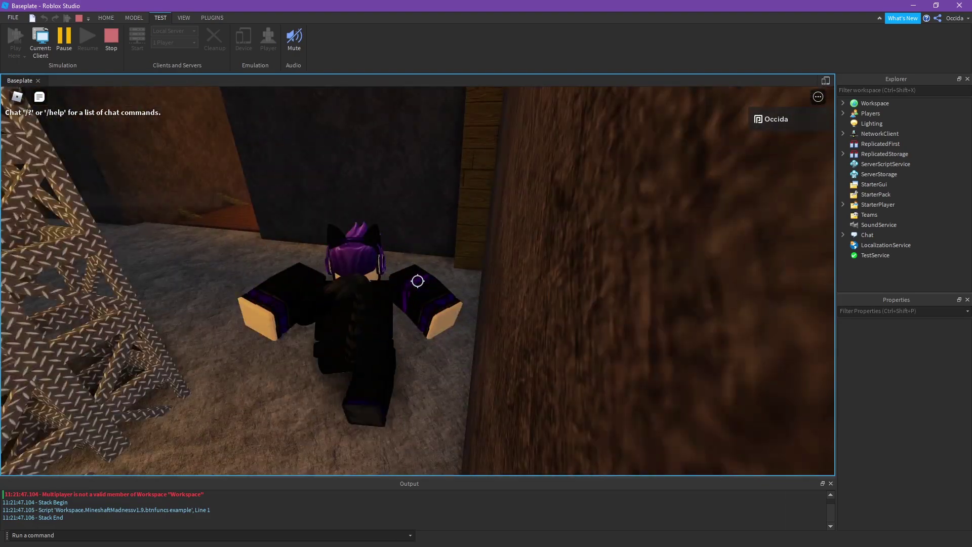
{"action": "key", "text": "w"}
{"action": "key", "text": "space"}
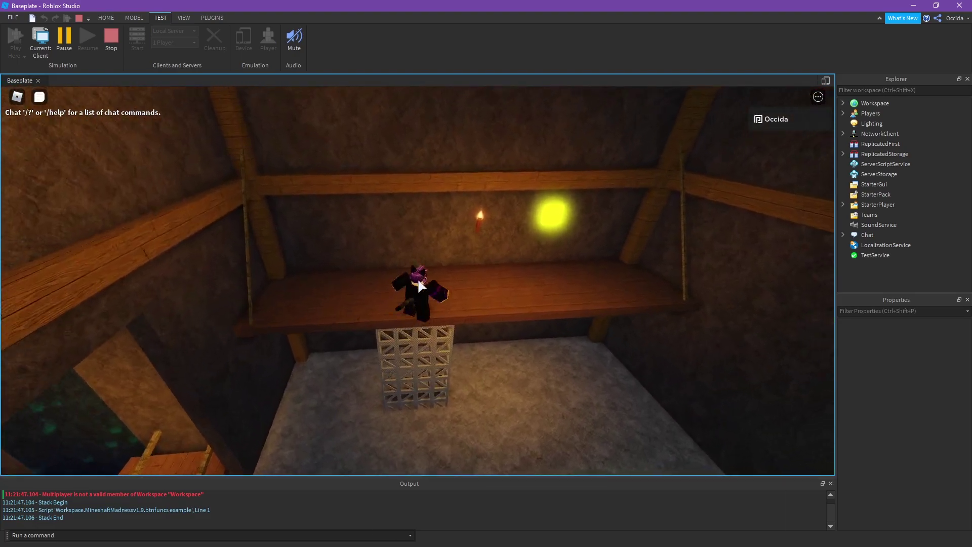
{"action": "key", "text": "w"}
{"action": "key", "text": "space"}
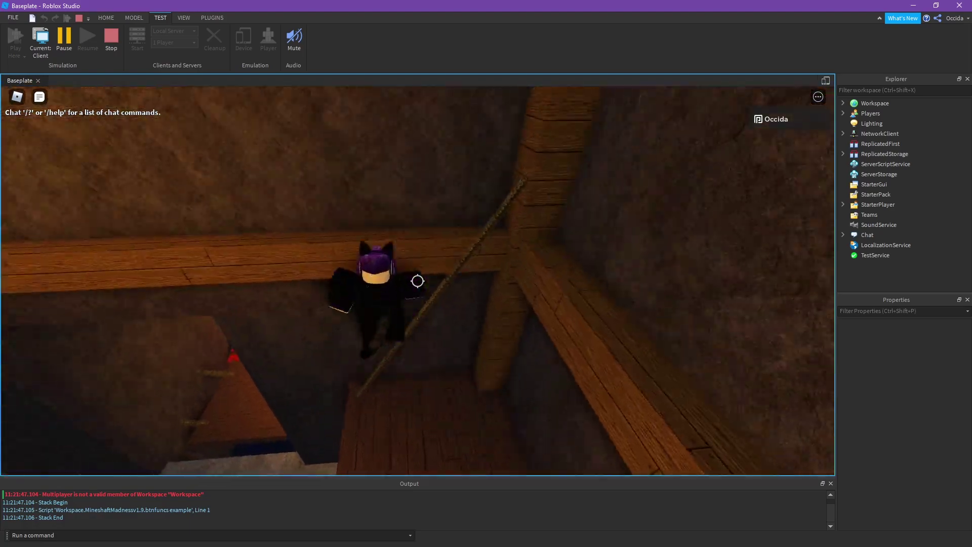
Jump the avatar onto the wall beams above the platform and move it along them around the mine room
{"action": "key", "text": "w"}
{"action": "key", "text": "space"}
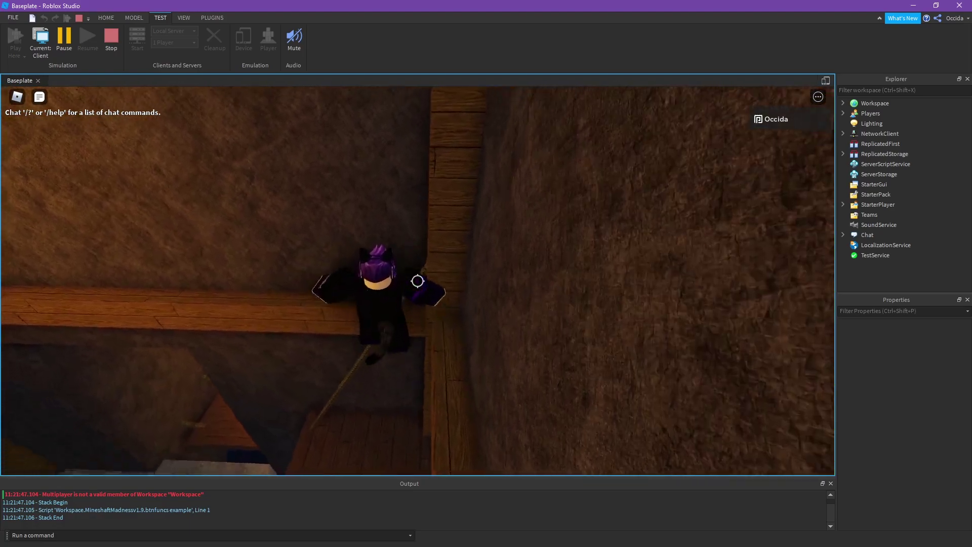
{"action": "key", "text": "w"}
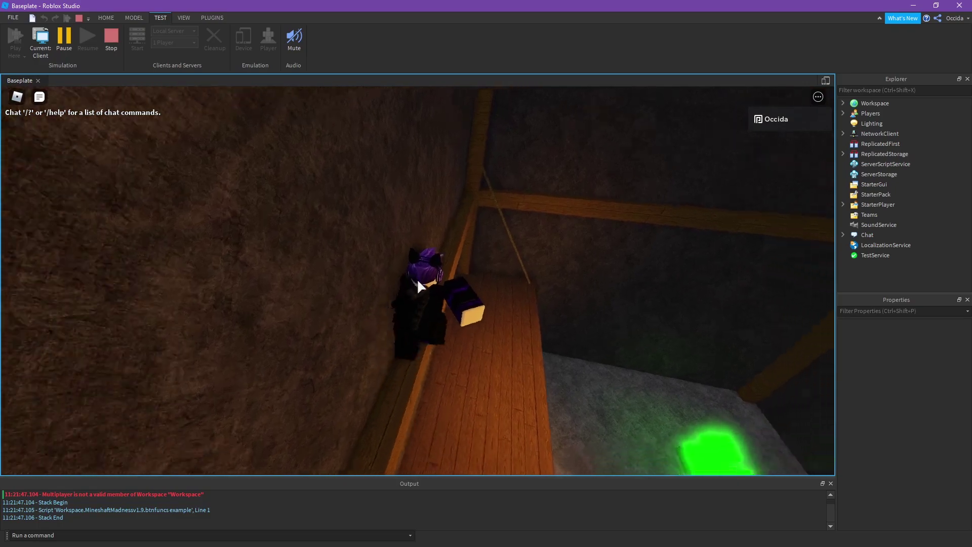
{"action": "key", "text": "shift"}
{"action": "key", "text": "w"}
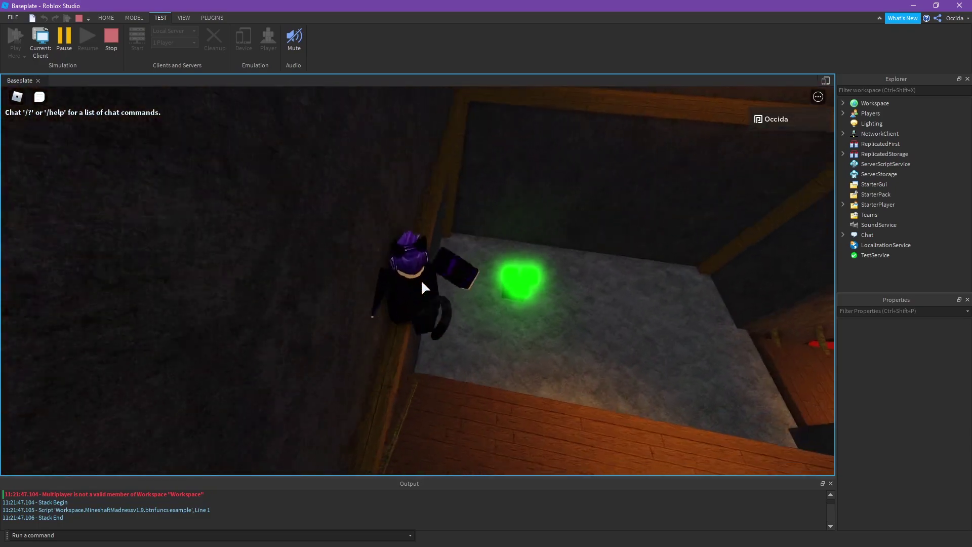
{"action": "key", "text": "w"}
{"action": "key", "text": "space"}
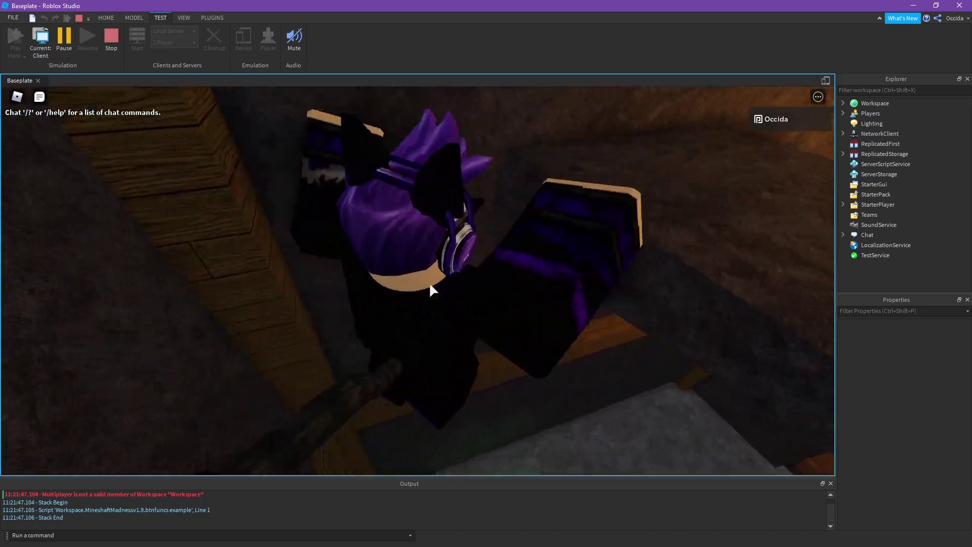
Walk the avatar across the mine floor onto the wooden planks by the water, and stop the playtest
{"action": "key", "text": "w"}
{"action": "key", "text": "d"}
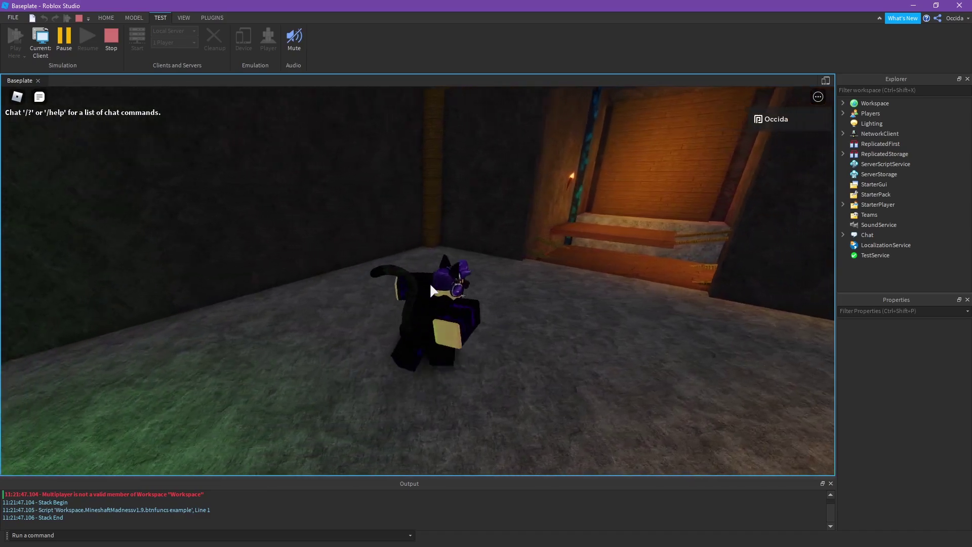
{"action": "key", "text": "w"}
{"action": "key", "text": "space"}
{"action": "key", "text": "d"}
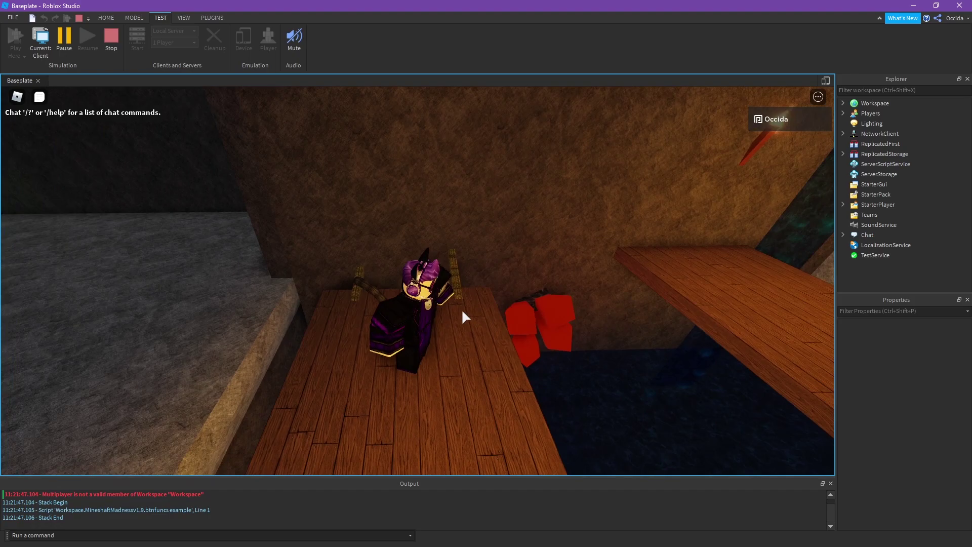
{"action": "key", "text": "shift+F5"}
Delete the MineshaftMadnessv1.9 model from the place and close the Toolbox
{"action": "key", "text": "w"}
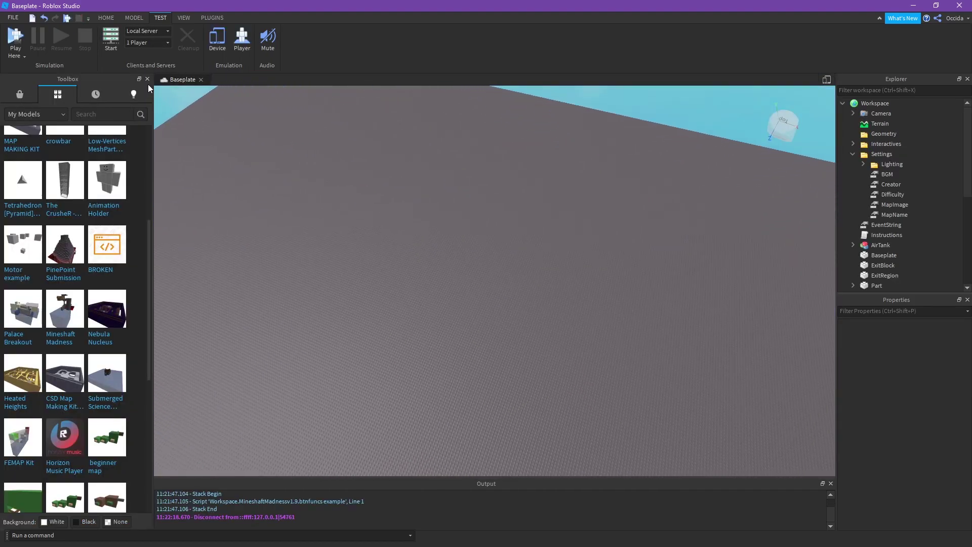
{"action": "left_click", "coordinate": [147, 79]}
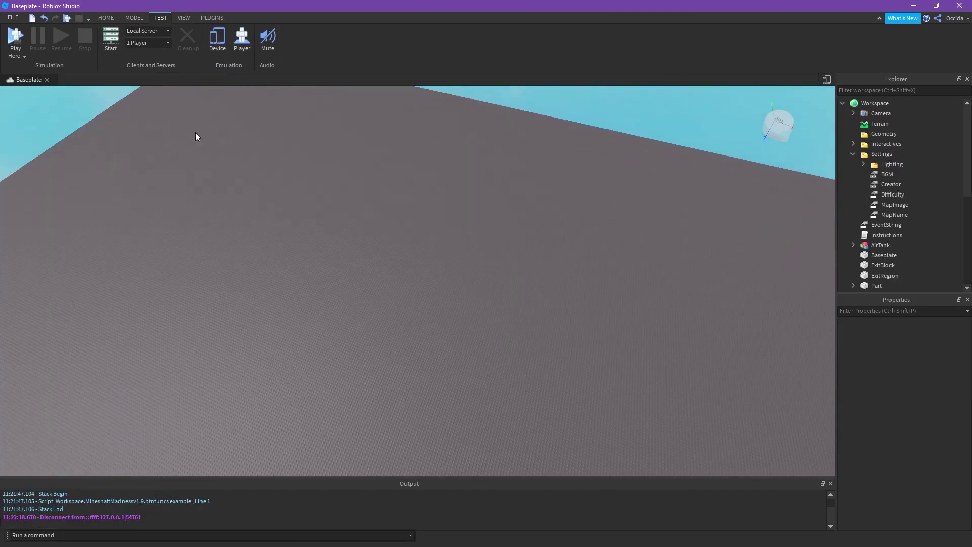
Turn on the Part Counter plugin and examine the place's part, voxel and instance counts
{"action": "left_click", "coordinate": [213, 18]}
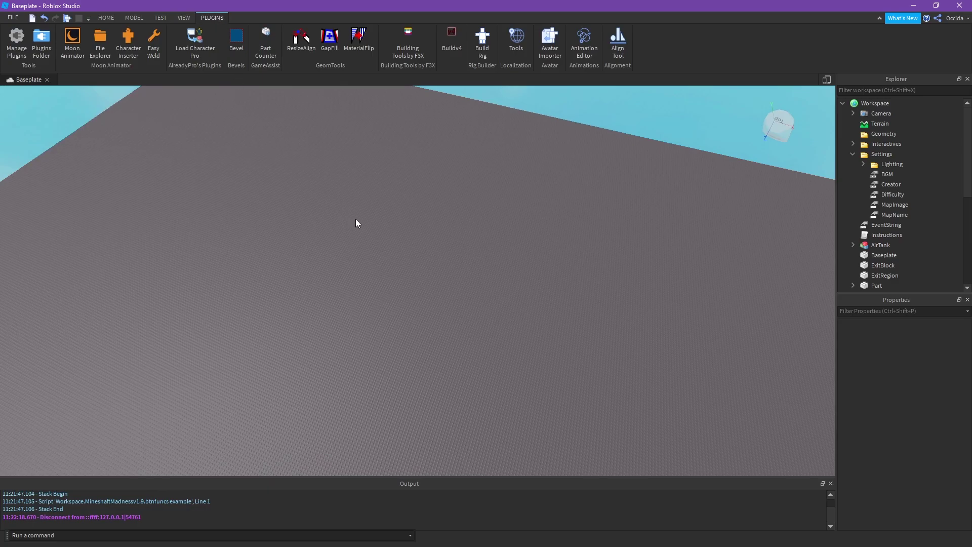
{"action": "right_click_drag", "start_coordinate": [452, 220], "coordinate": [452, 221]}
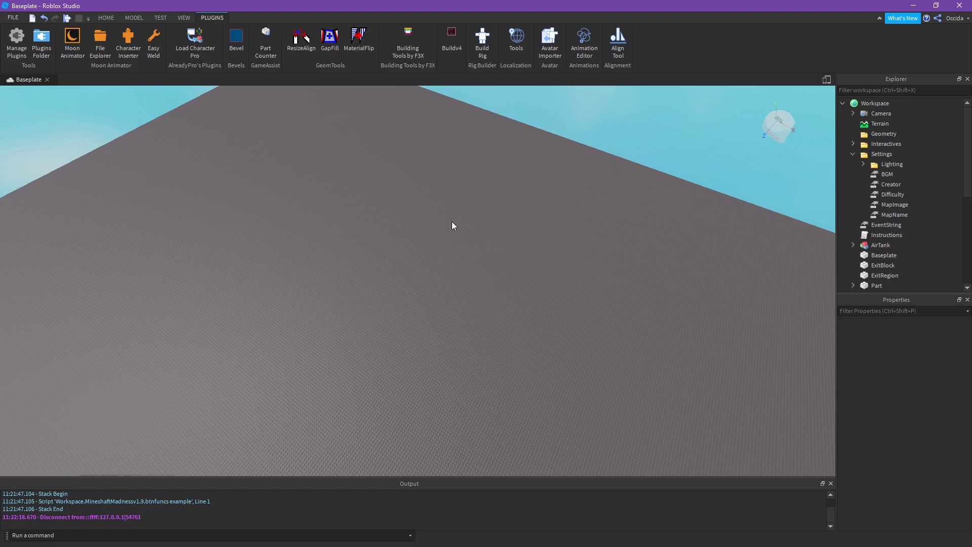
{"action": "right_click_drag", "start_coordinate": [452, 221], "coordinate": [384, 190]}
{"action": "key", "text": "w"}
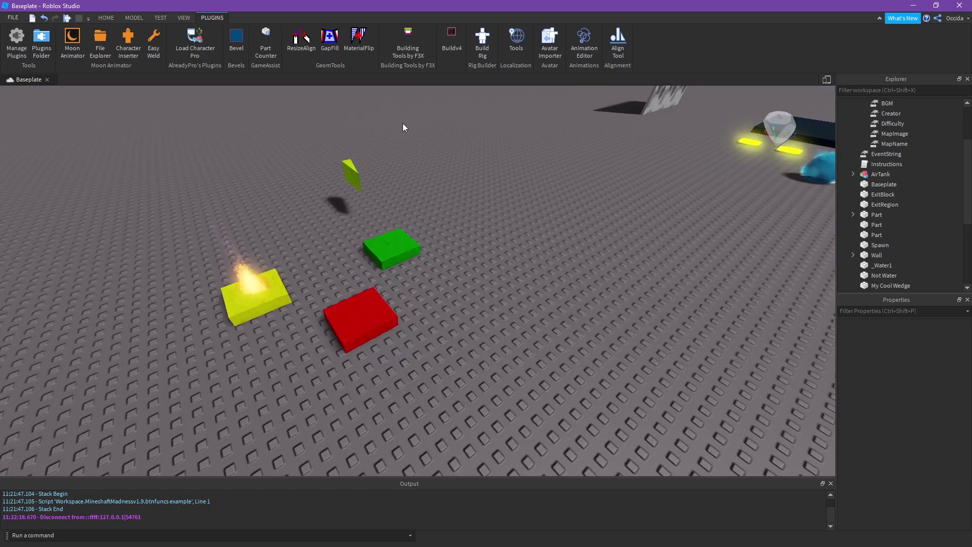
{"action": "scroll", "coordinate": [403, 126], "scroll_direction": "down", "scroll_amount": 2}
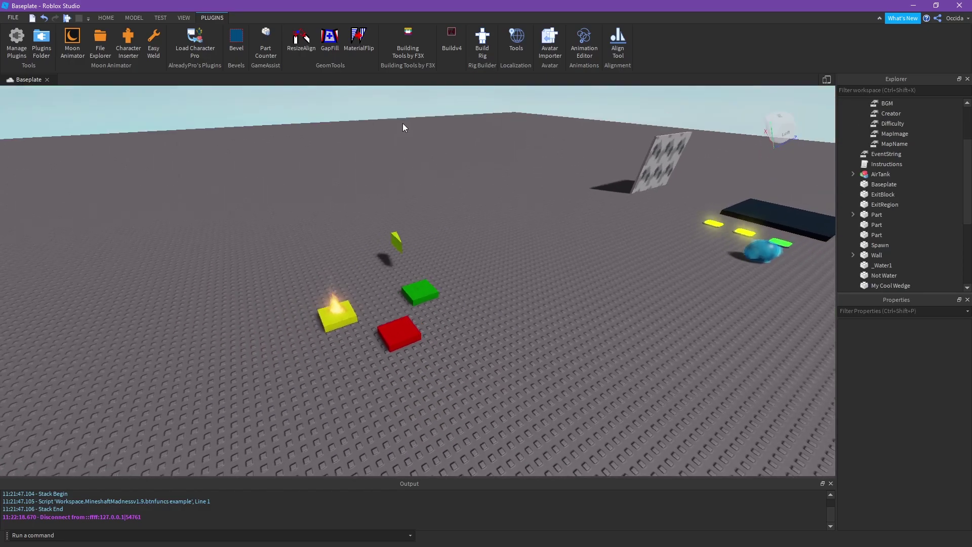
{"action": "left_click", "coordinate": [269, 44]}
{"action": "right_click_drag", "start_coordinate": [335, 166], "coordinate": [369, 175]}
{"action": "scroll", "coordinate": [336, 167], "scroll_direction": "down", "scroll_amount": 5}
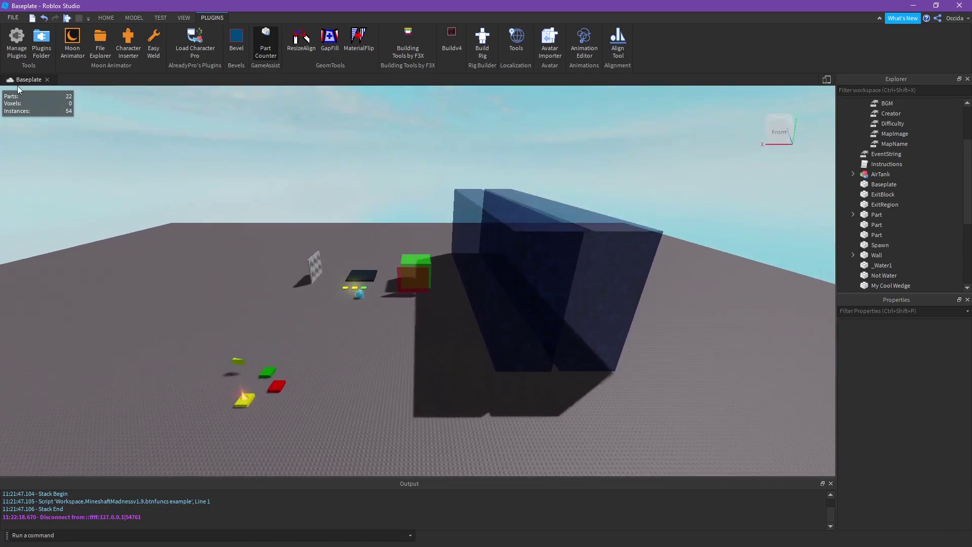
{"action": "mouse_move", "coordinate": [35, 100]}
{"action": "left_mouse_down"}
{"action": "mouse_move", "coordinate": [94, 126]}
{"action": "mouse_move", "coordinate": [37, 100]}
{"action": "left_mouse_up"}
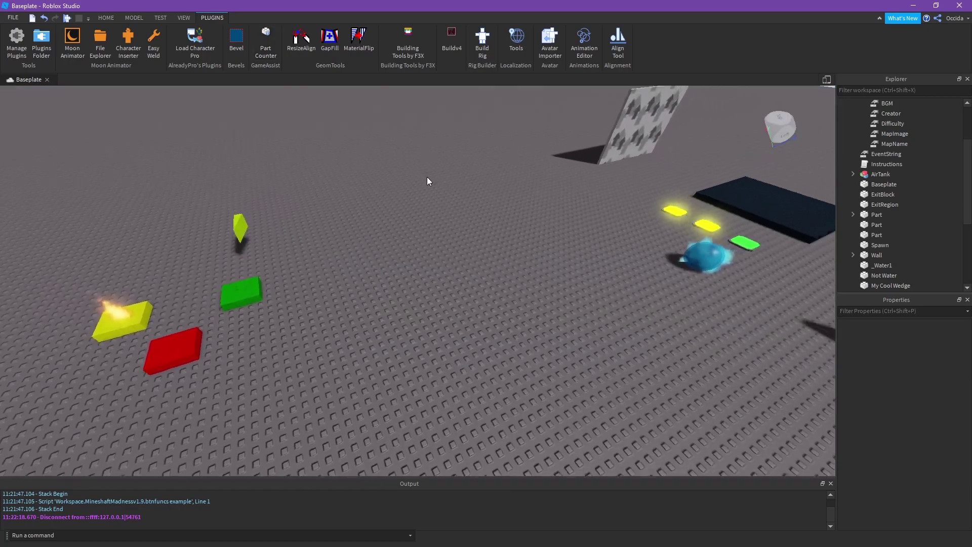
{"action": "right_click_drag", "start_coordinate": [427, 177], "coordinate": [427, 178]}
{"action": "key", "text": "w"}
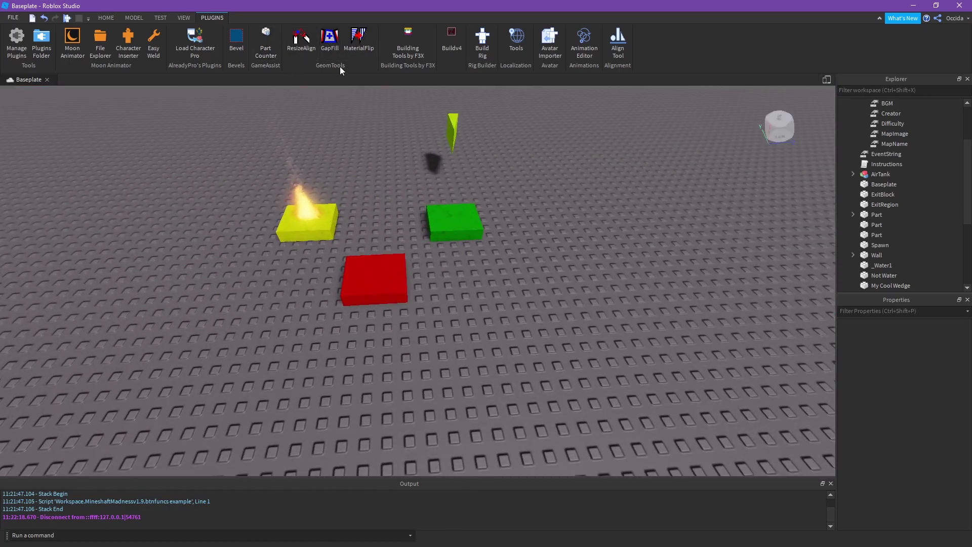
{"action": "left_click", "coordinate": [322, 52]}
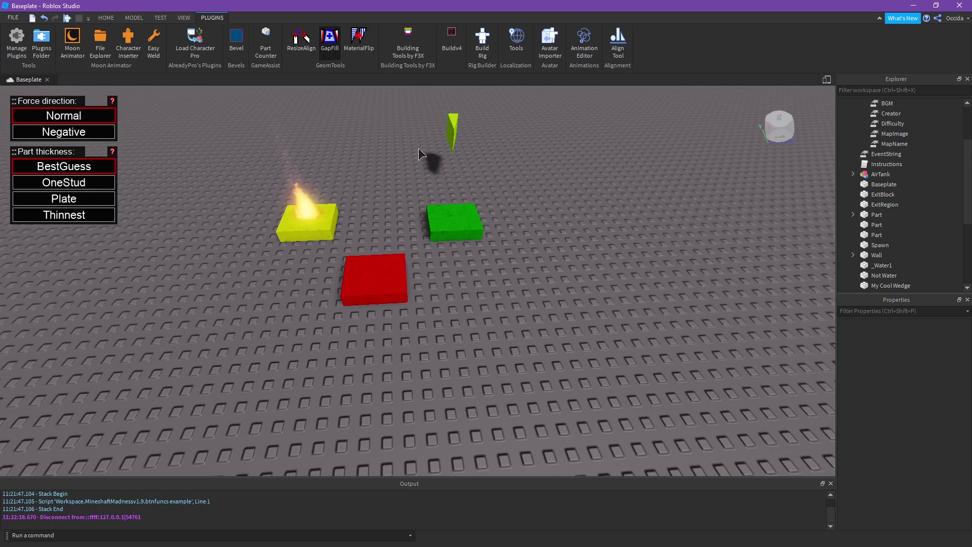
{"action": "scroll", "coordinate": [424, 158], "scroll_direction": "up", "scroll_amount": 5}
{"action": "scroll", "coordinate": [426, 163], "scroll_direction": "down", "scroll_amount": 4}
{"action": "left_click", "coordinate": [302, 47]}
{"action": "left_click", "coordinate": [304, 47]}
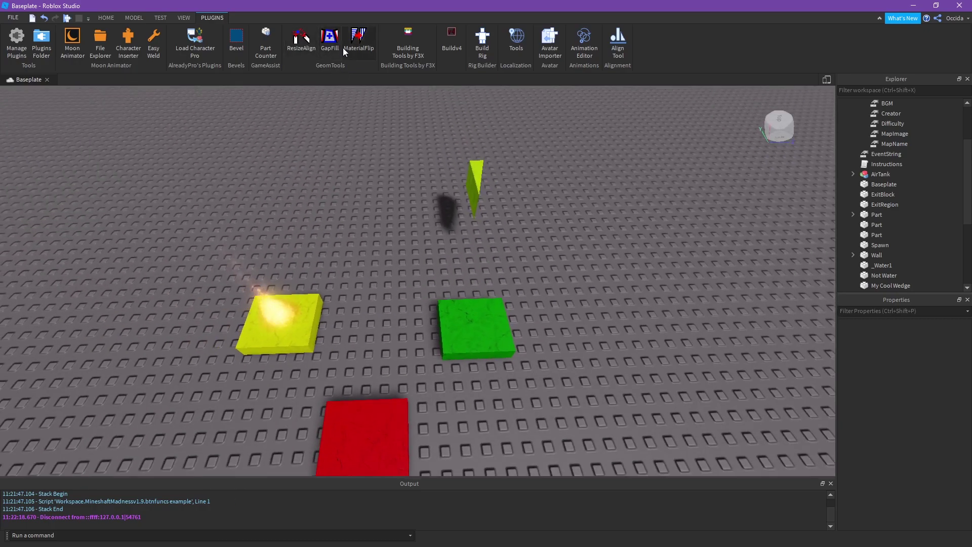
Fill the gap between the two tall blue blocks using GapFill with Normal direction and BestGuess thickness, and undo the fill
{"action": "right_click_drag", "start_coordinate": [375, 164], "coordinate": [375, 164]}
{"action": "left_click", "coordinate": [331, 51]}
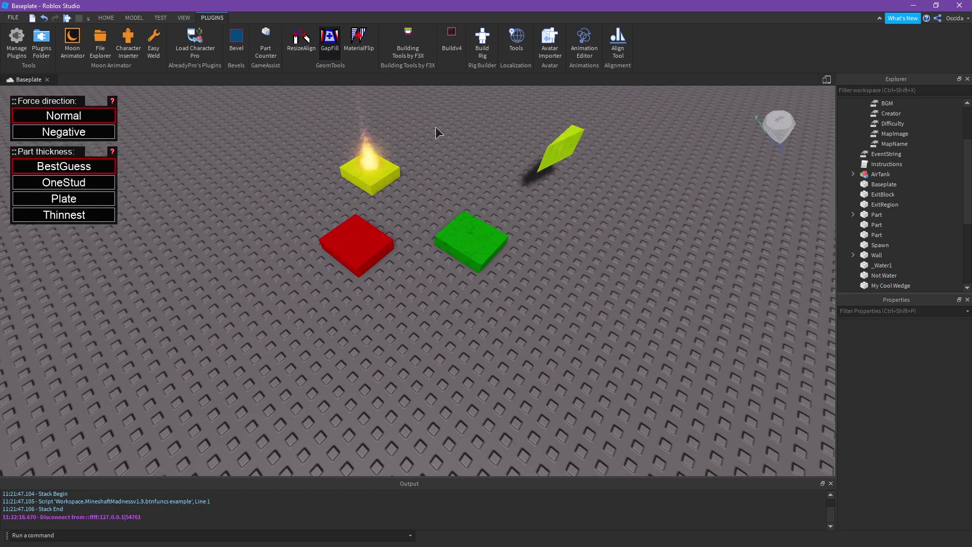
{"action": "scroll", "coordinate": [437, 128], "scroll_direction": "up", "scroll_amount": 2}
{"action": "key", "text": "w"}
{"action": "right_click_drag", "start_coordinate": [436, 128], "coordinate": [436, 127]}
{"action": "key", "text": "w"}
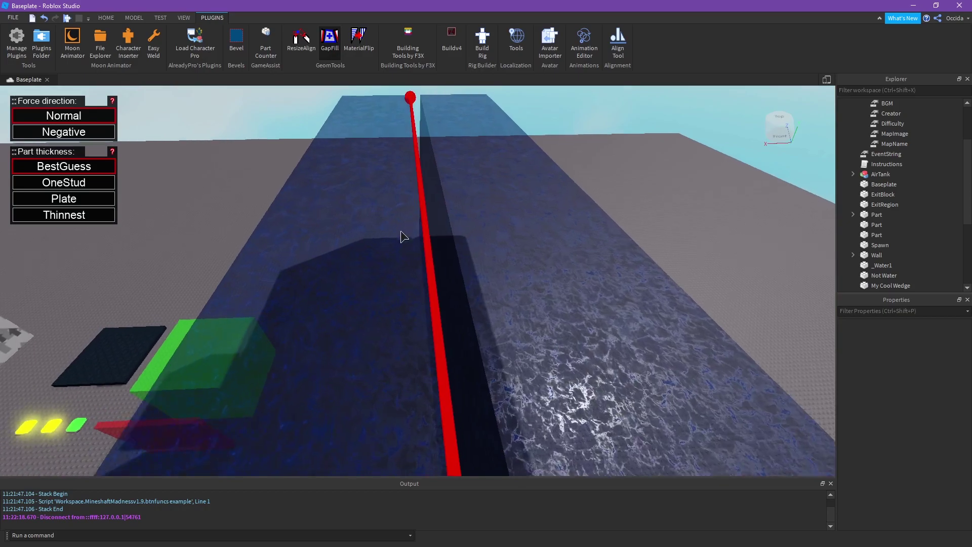
{"action": "left_click", "coordinate": [394, 242]}
{"action": "left_click", "coordinate": [437, 251]}
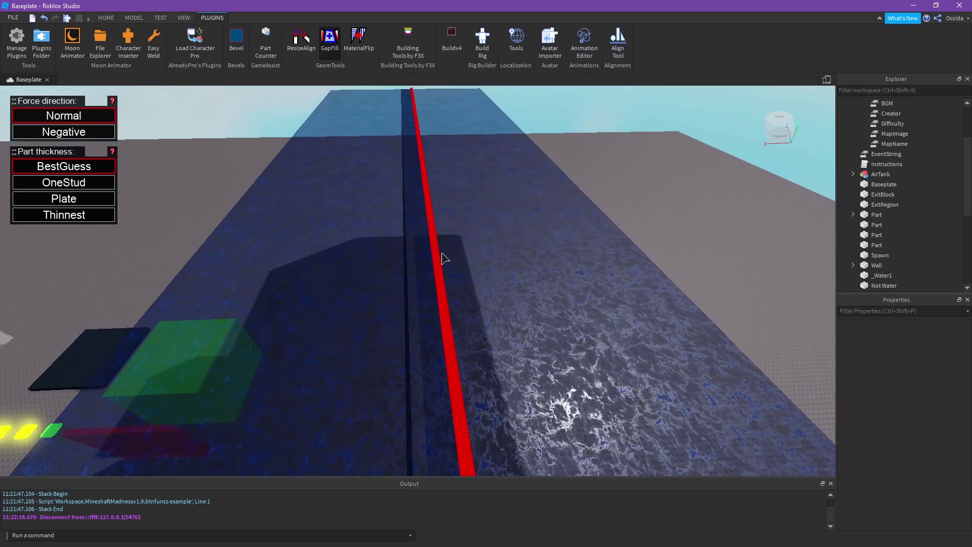
{"action": "right_click_drag", "start_coordinate": [479, 267], "coordinate": [479, 267]}
{"action": "key", "text": "w"}
{"action": "scroll", "coordinate": [482, 273], "scroll_direction": "down", "scroll_amount": 3}
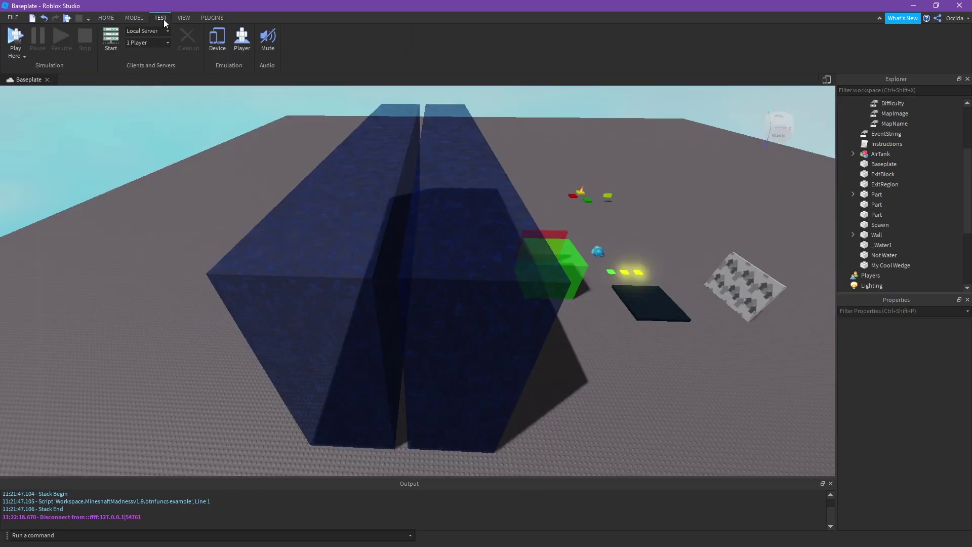
Close the gap between the two tall blue blocks with ResizeAlign's OuterTouch method, using their facing sides
{"action": "left_click", "coordinate": [182, 20]}
{"action": "left_click", "coordinate": [210, 19]}
{"action": "left_click", "coordinate": [301, 40]}
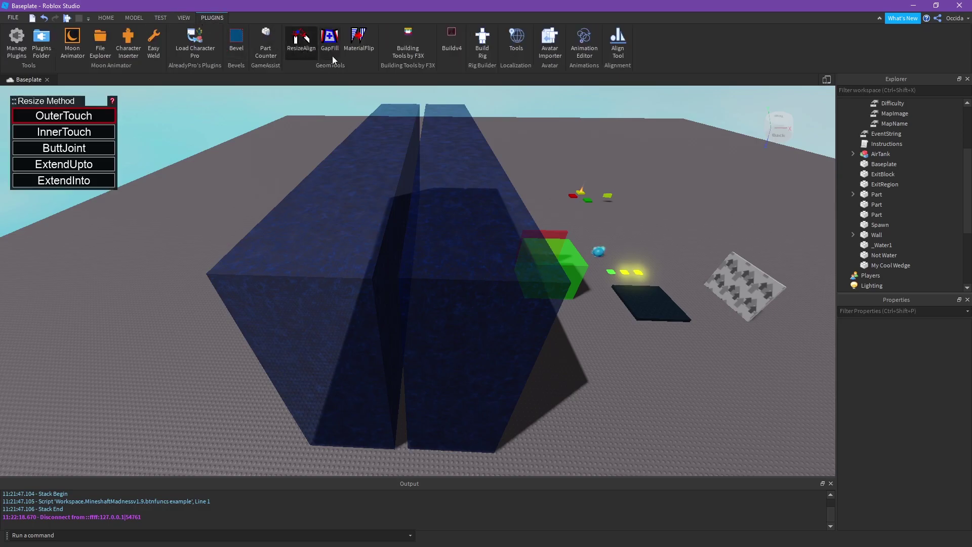
{"action": "scroll", "coordinate": [440, 202], "scroll_direction": "up", "scroll_amount": 4}
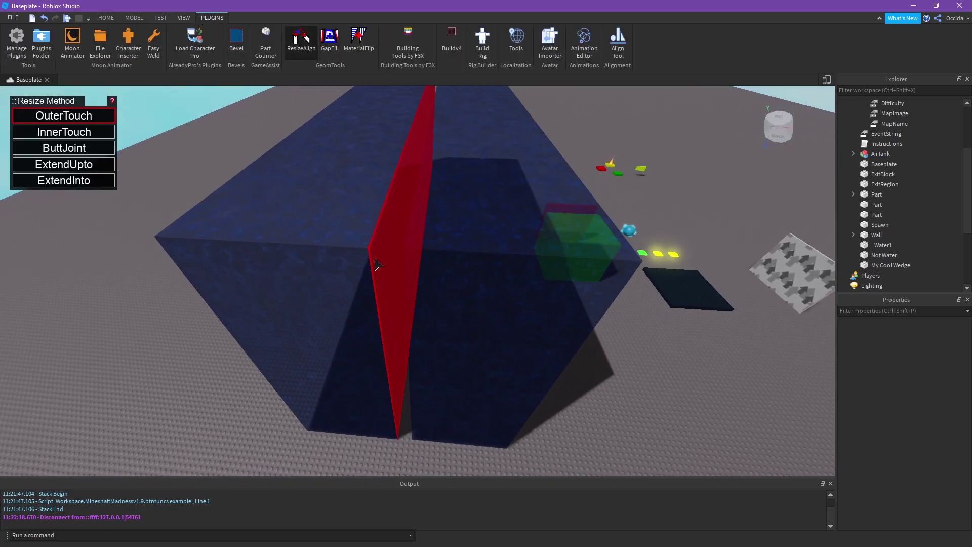
{"action": "left_click", "coordinate": [376, 259]}
{"action": "left_click", "coordinate": [415, 267]}
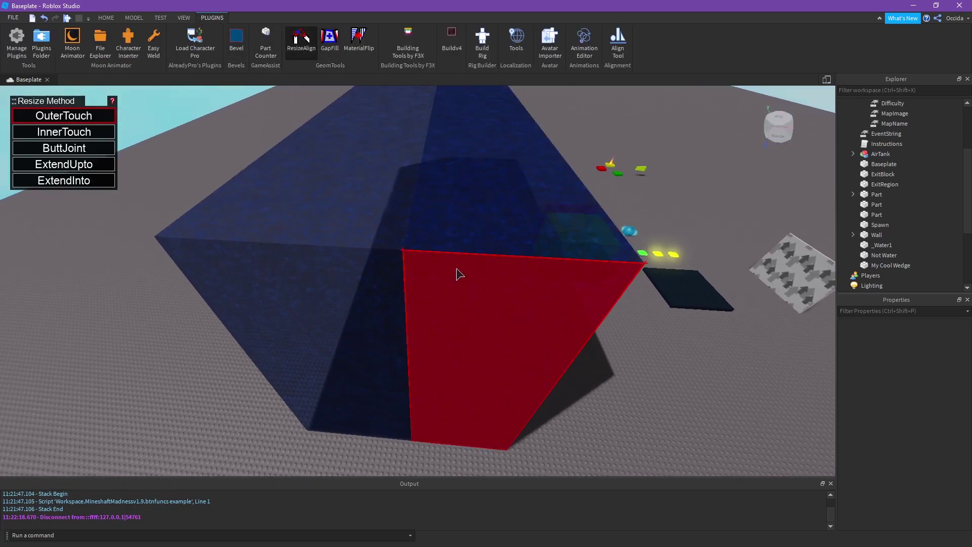
Examine the joined blue blocks along the top and from both ends to check how their faces meet
{"action": "key", "text": "w"}
{"action": "right_click_drag", "start_coordinate": [528, 209], "coordinate": [525, 203]}
{"action": "key", "text": "s"}
{"action": "key", "text": "q"}
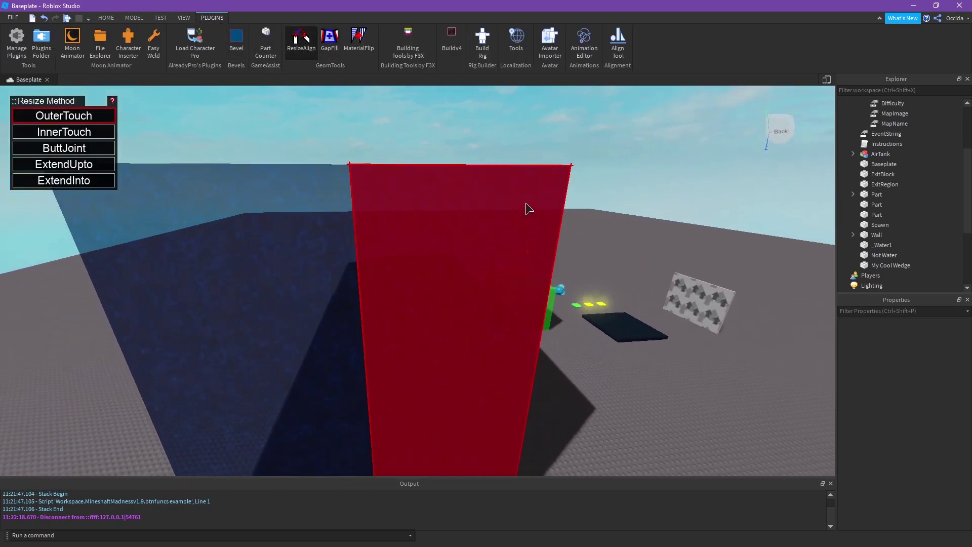
{"action": "key", "text": "w"}
{"action": "key", "text": "e"}
{"action": "right_click_drag", "start_coordinate": [342, 138], "coordinate": [342, 138]}
{"action": "key", "text": "w"}
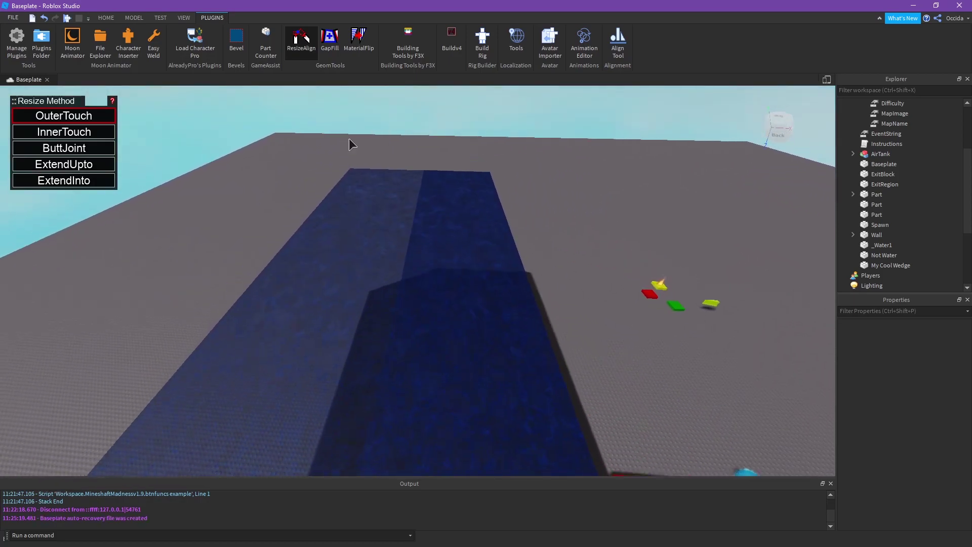
{"action": "right_click_drag", "start_coordinate": [450, 133], "coordinate": [448, 133]}
{"action": "key", "text": "s"}
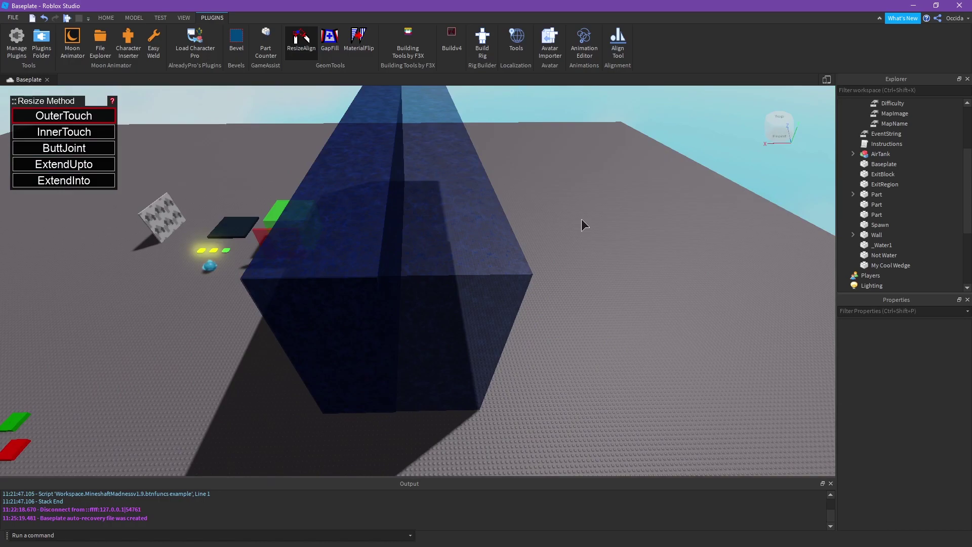
{"action": "key", "text": "w"}
{"action": "key", "text": "a"}
{"action": "key", "text": "s"}
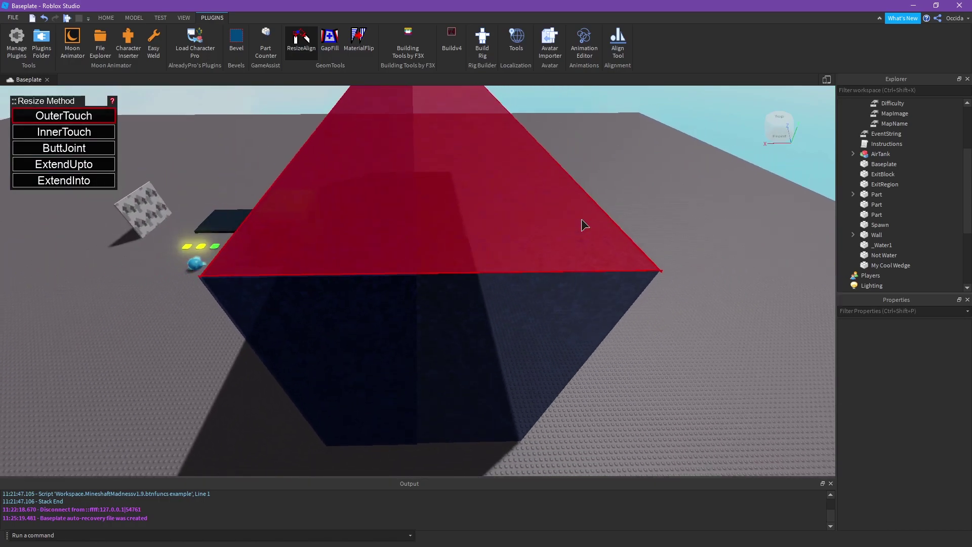
{"action": "scroll", "coordinate": [655, 299], "scroll_direction": "up", "scroll_amount": 3}
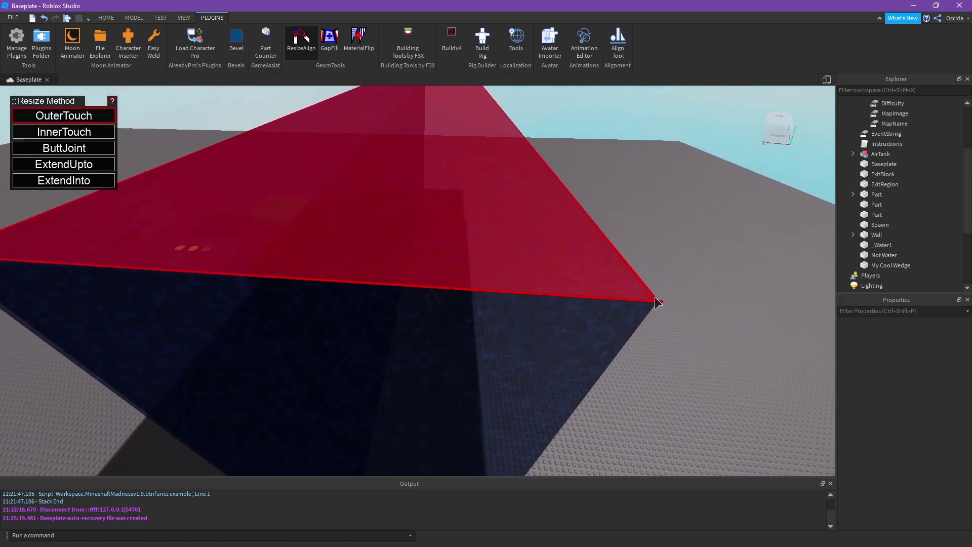
{"action": "right_click_drag", "start_coordinate": [654, 296], "coordinate": [655, 297]}
{"action": "key", "text": "a"}
{"action": "key", "text": "w"}
{"action": "right_click_drag", "start_coordinate": [664, 141], "coordinate": [665, 140]}
Use MaterialFlip on the top face of the small green plate to change the direction of its marble texture
{"action": "key", "text": "s"}
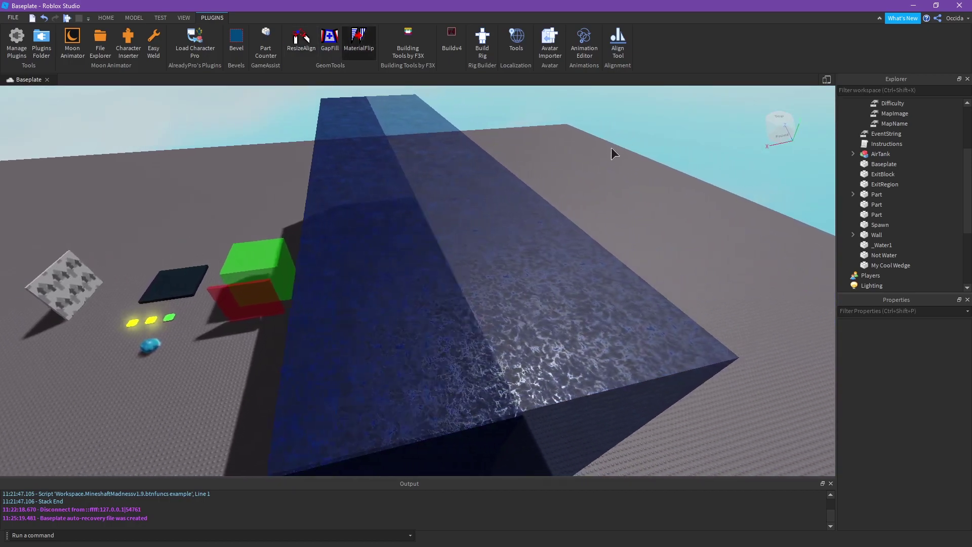
{"action": "key", "text": "w"}
{"action": "right_click_drag", "start_coordinate": [611, 148], "coordinate": [464, 217]}
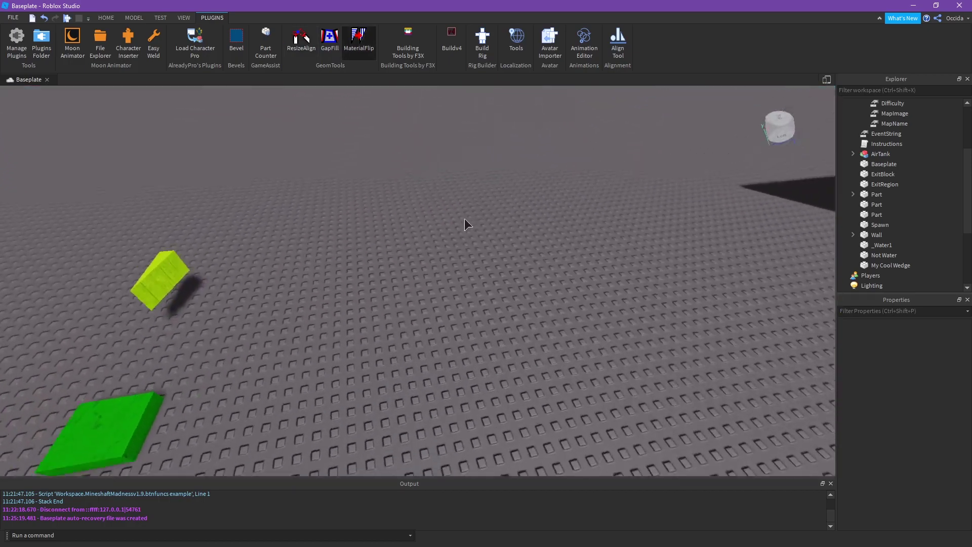
{"action": "scroll", "coordinate": [464, 217], "scroll_direction": "up", "scroll_amount": 6}
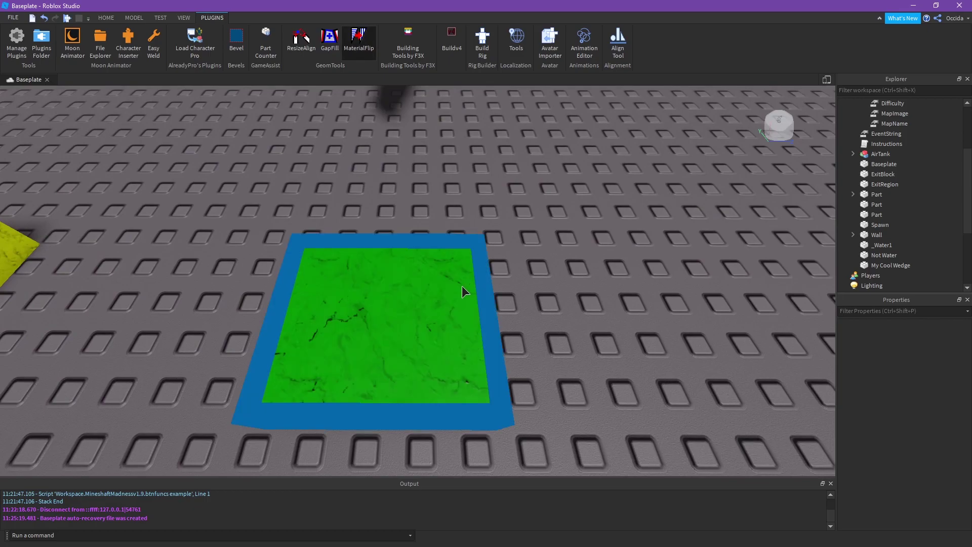
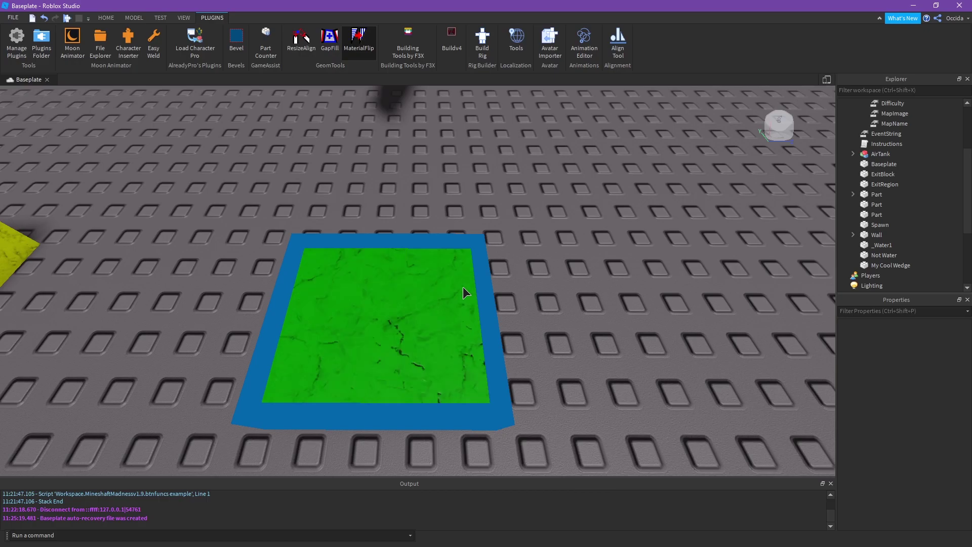
Turn on the Building Tools by F3X plugin for editing the coloured plates
{"action": "right_click_drag", "start_coordinate": [493, 164], "coordinate": [425, 90]}
{"action": "key", "text": "s"}
{"action": "key", "text": "w"}
{"action": "left_click", "coordinate": [408, 43]}
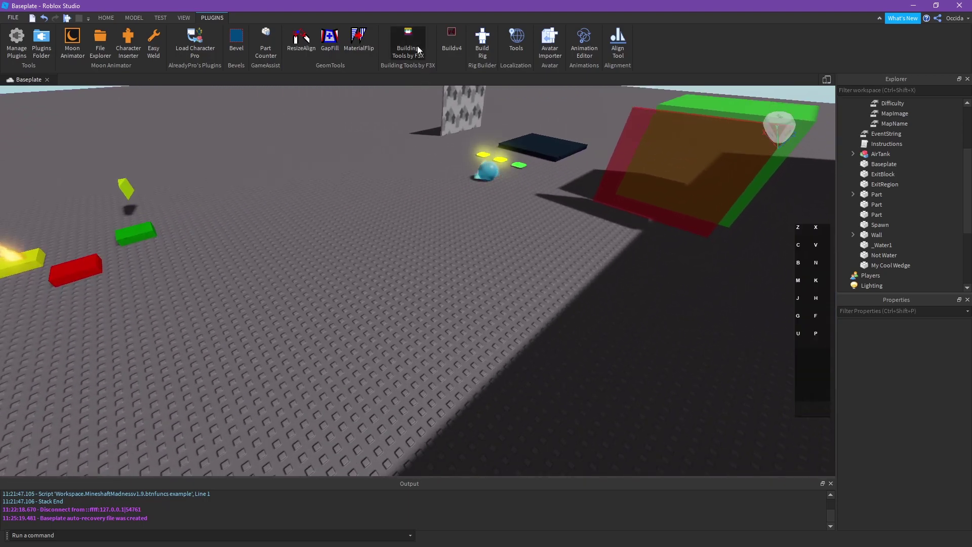
{"action": "right_click_drag", "start_coordinate": [442, 156], "coordinate": [463, 193]}
{"action": "key", "text": "w"}
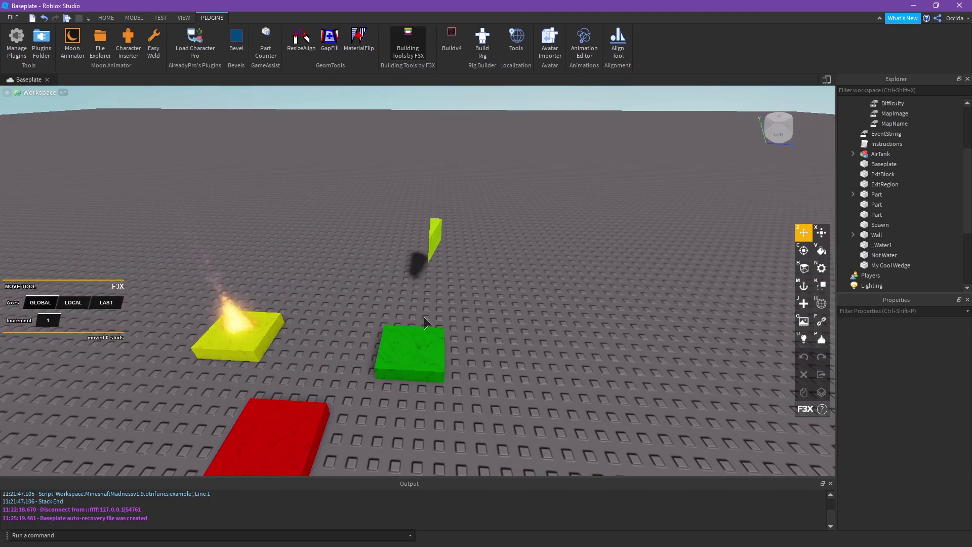
Try moving the green plate with the F3X Move tool and undo the move
{"action": "left_click_drag", "start_coordinate": [427, 326], "coordinate": [393, 285]}
{"action": "key", "text": "ctrl+z"}
{"action": "right_click_drag", "start_coordinate": [429, 316], "coordinate": [458, 319]}
{"action": "key", "text": "a"}
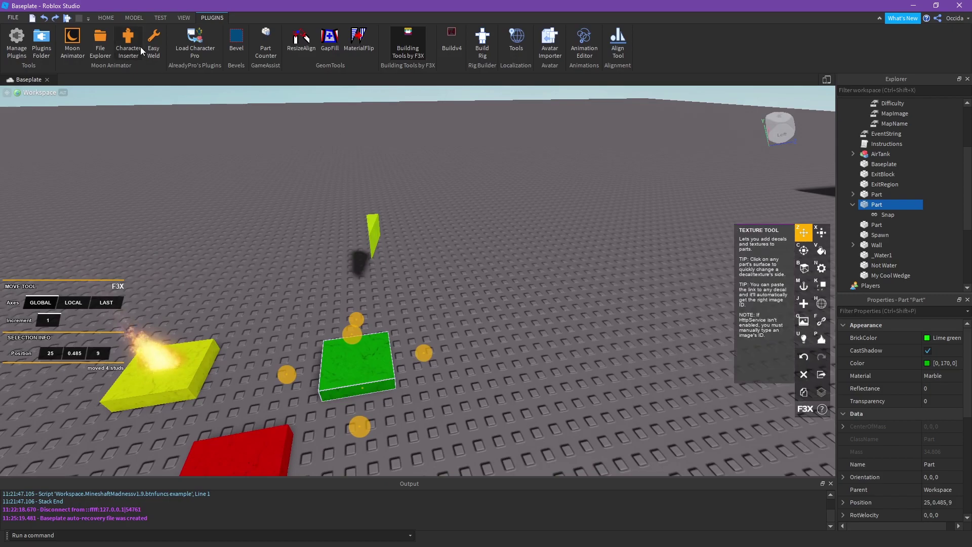
Raise the green plate's height to 6.97 studs with the F3X Resize tool
{"action": "left_click", "coordinate": [134, 18]}
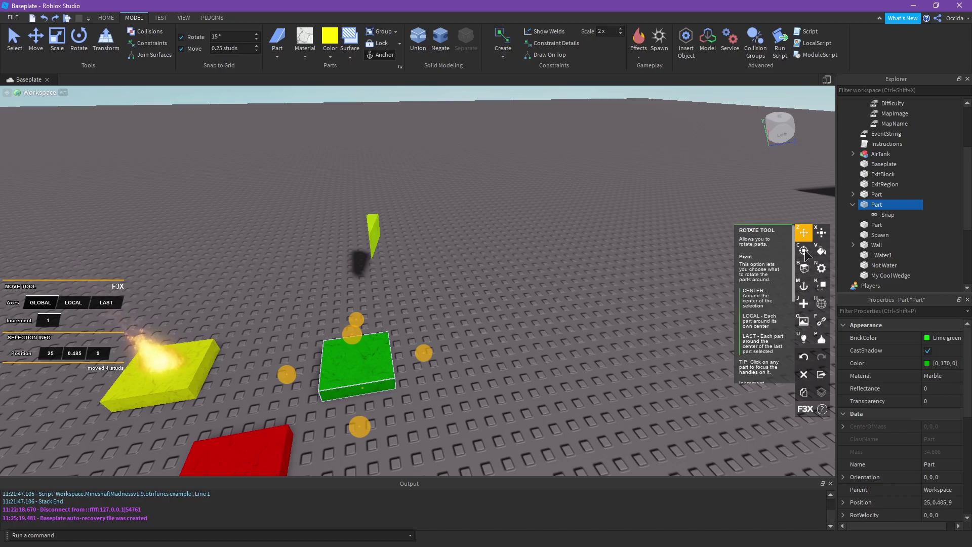
{"action": "left_click", "coordinate": [821, 233]}
{"action": "left_click_drag", "start_coordinate": [352, 335], "coordinate": [332, 234]}
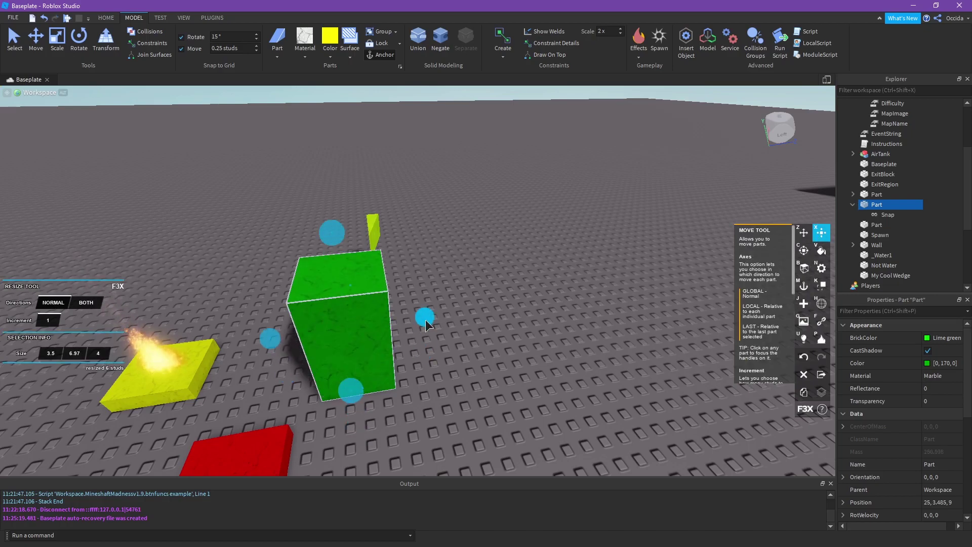
Try enlarging the green block horizontally to 6.5 by 14 studs with the F3X Resize tool, and undo the enlargements
{"action": "left_click_drag", "start_coordinate": [425, 319], "coordinate": [519, 309]}
{"action": "left_click_drag", "start_coordinate": [420, 377], "coordinate": [472, 442]}
{"action": "right_click_drag", "start_coordinate": [471, 442], "coordinate": [444, 389]}
{"action": "left_click_drag", "start_coordinate": [442, 365], "coordinate": [356, 381]}
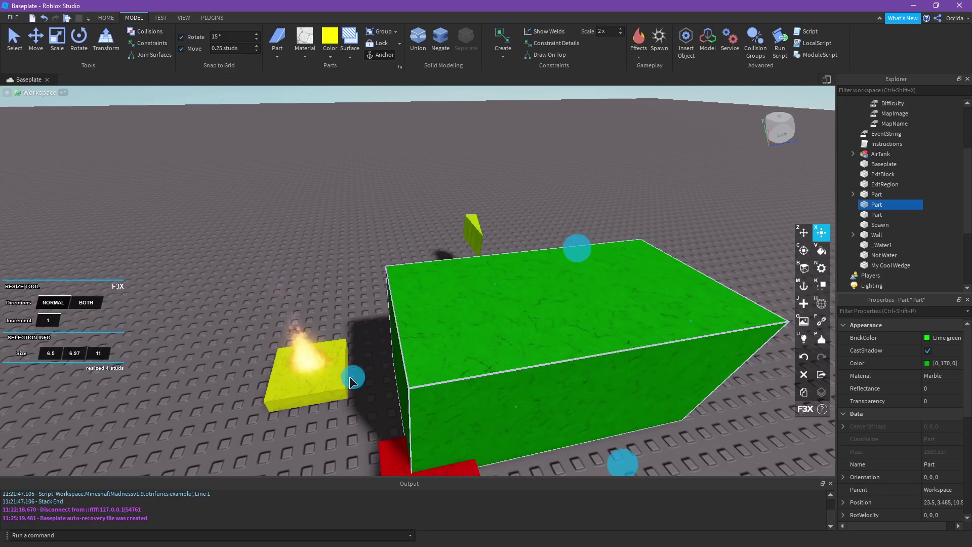
{"action": "right_click_drag", "start_coordinate": [451, 290], "coordinate": [491, 292]}
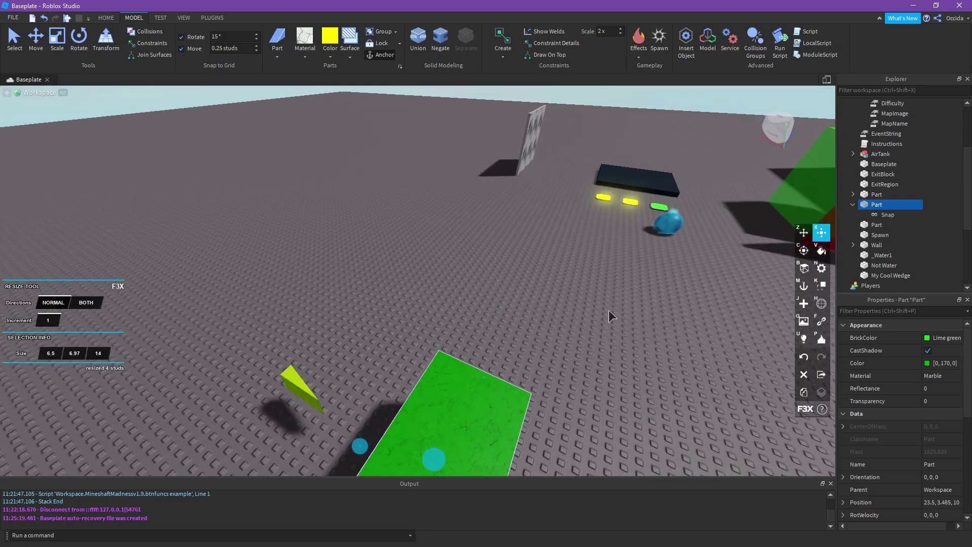
{"action": "key", "text": "ctrl+z"}
{"action": "key", "text": "ctrl+z"}
{"action": "key", "text": "ctrl+z"}
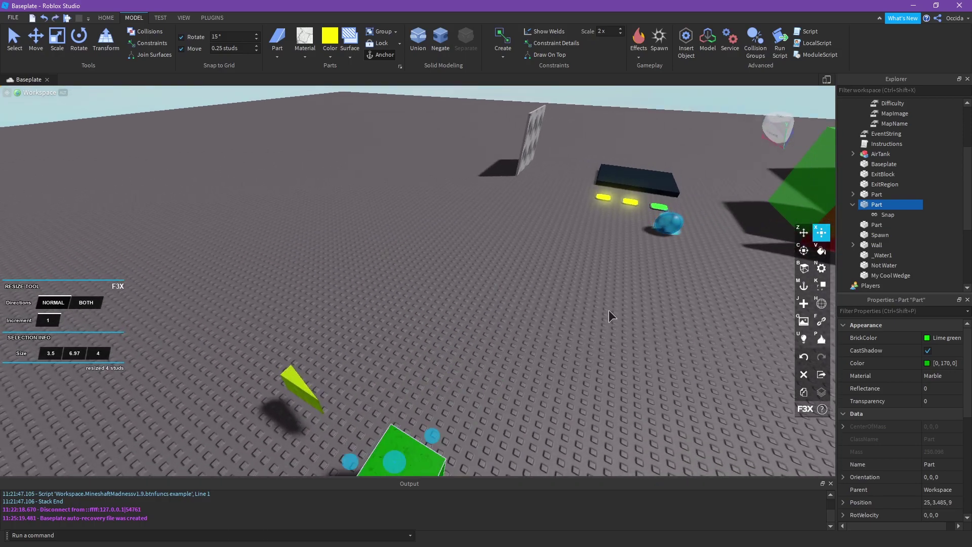
Switch from the F3X building tools to the Buildv4 plugin with the green block still selected
{"action": "right_click_drag", "start_coordinate": [609, 310], "coordinate": [589, 305]}
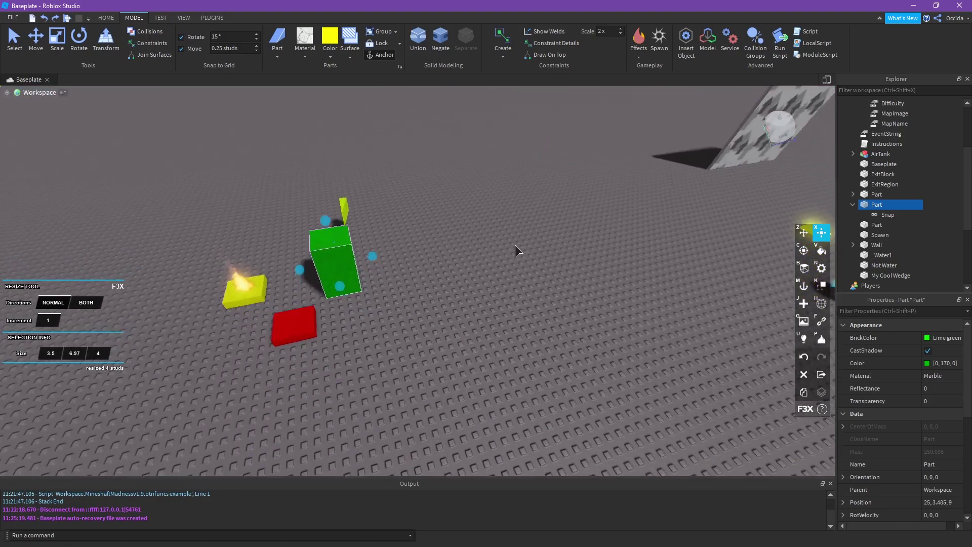
{"action": "left_click", "coordinate": [212, 18]}
{"action": "left_click", "coordinate": [451, 41]}
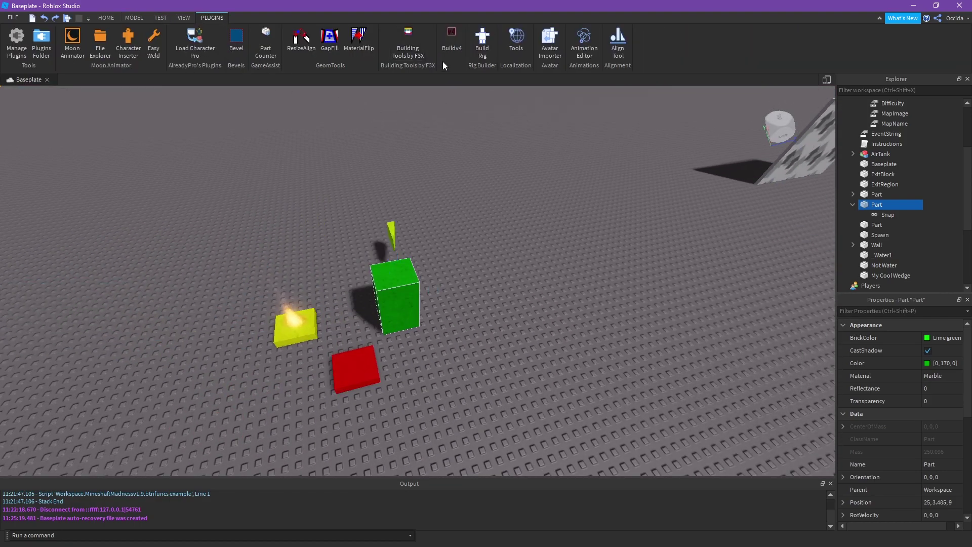
{"action": "right_click_drag", "start_coordinate": [479, 122], "coordinate": [510, 165]}
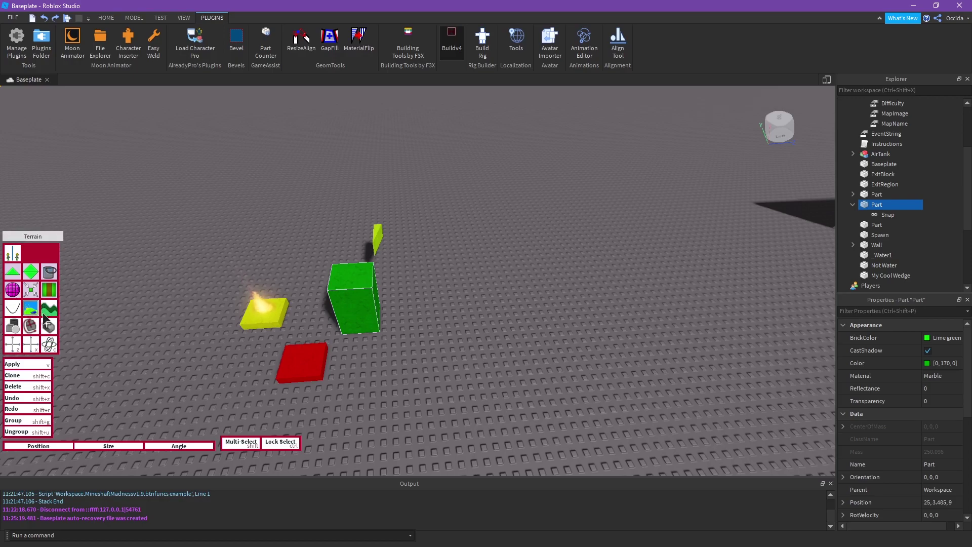
Extend the green block into a curving chain of angled wall segments with Buildv4, using a resize snap of 1 and rotate snap of 5
{"action": "left_click", "coordinate": [50, 293]}
{"action": "right_click_drag", "start_coordinate": [297, 274], "coordinate": [306, 332]}
{"action": "key", "text": "w"}
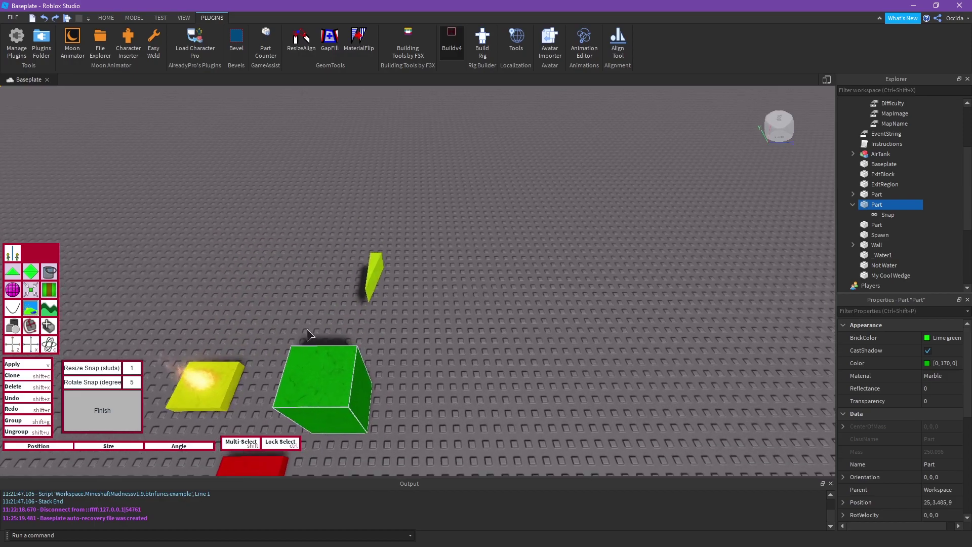
{"action": "left_click", "coordinate": [364, 382]}
{"action": "scroll", "coordinate": [393, 392], "scroll_direction": "down", "scroll_amount": 1}
{"action": "left_click", "coordinate": [564, 297]}
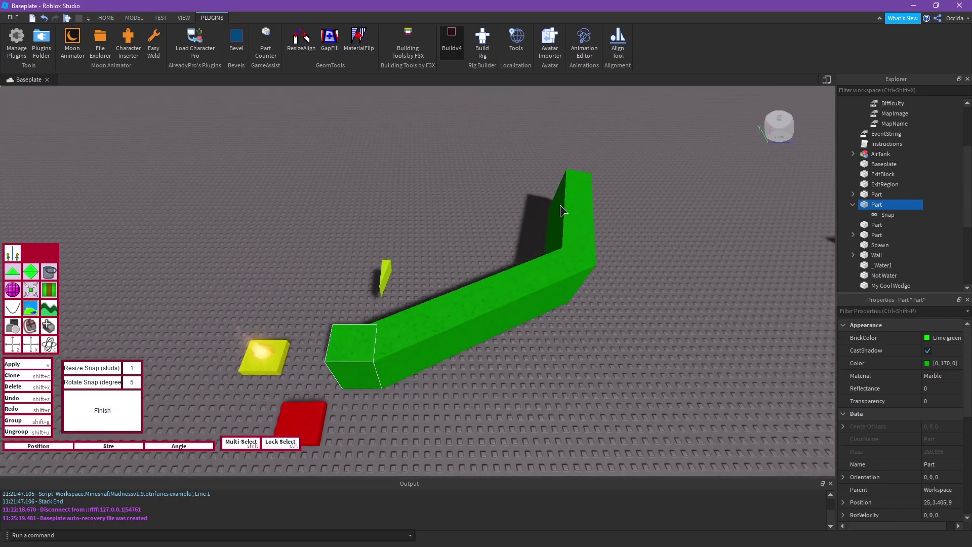
{"action": "left_click", "coordinate": [560, 203]}
{"action": "scroll", "coordinate": [553, 186], "scroll_direction": "down", "scroll_amount": 1}
{"action": "scroll", "coordinate": [552, 188], "scroll_direction": "down", "scroll_amount": 2}
{"action": "mouse_move", "coordinate": [551, 188]}
{"action": "left_mouse_down"}
{"action": "mouse_move", "coordinate": [464, 167]}
{"action": "mouse_move", "coordinate": [355, 171]}
{"action": "mouse_move", "coordinate": [327, 227]}
{"action": "mouse_move", "coordinate": [357, 273]}
{"action": "left_mouse_up"}
Connect points on the green walls with Buildv4's Line Connector, keeping both the slack and part count at 4
{"action": "left_click", "coordinate": [16, 306]}
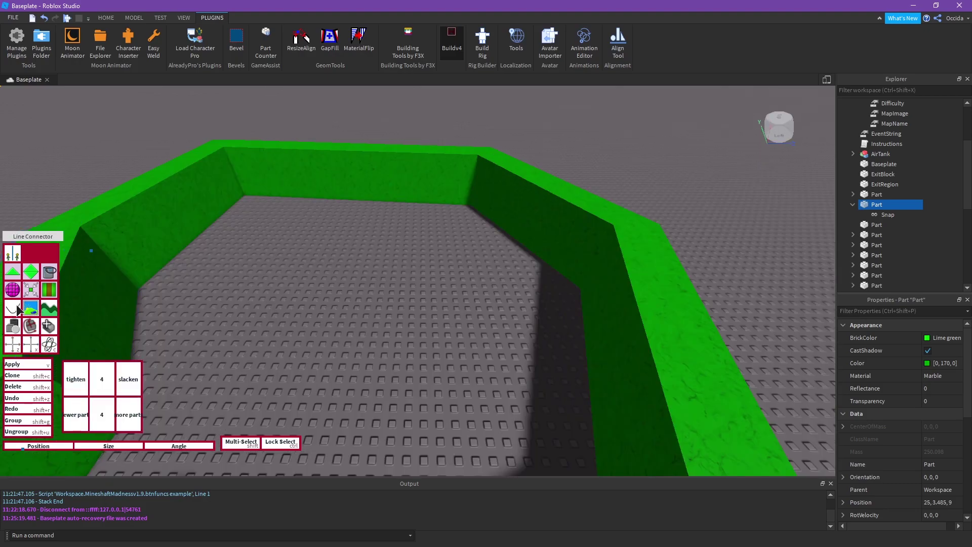
{"action": "left_click", "coordinate": [346, 160]}
{"action": "scroll", "coordinate": [345, 161], "scroll_direction": "down", "scroll_amount": 1}
{"action": "right_click_drag", "start_coordinate": [345, 160], "coordinate": [338, 201]}
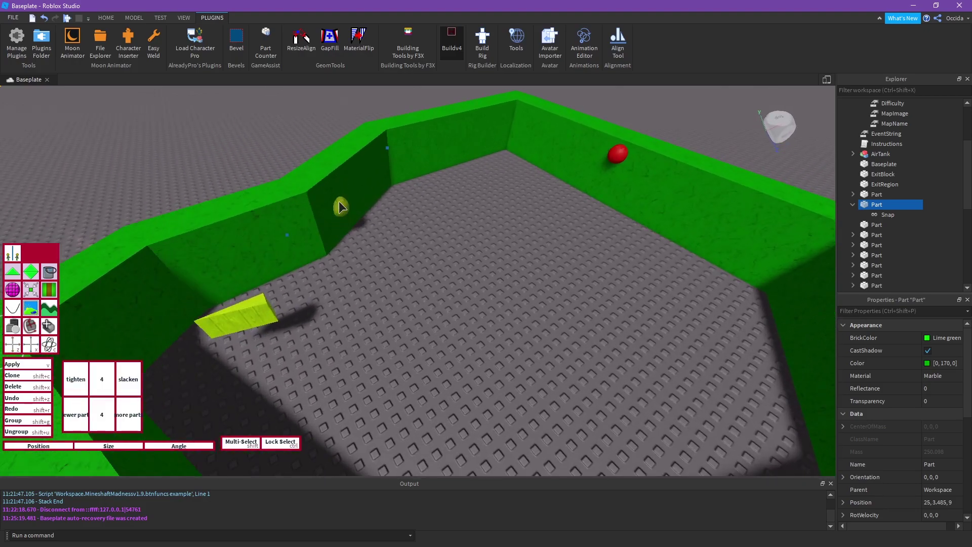
{"action": "left_click", "coordinate": [335, 190]}
{"action": "scroll", "coordinate": [555, 215], "scroll_direction": "up", "scroll_amount": 5}
{"action": "right_click_drag", "start_coordinate": [555, 214], "coordinate": [576, 220]}
{"action": "right_click_drag", "start_coordinate": [576, 220], "coordinate": [576, 220]}
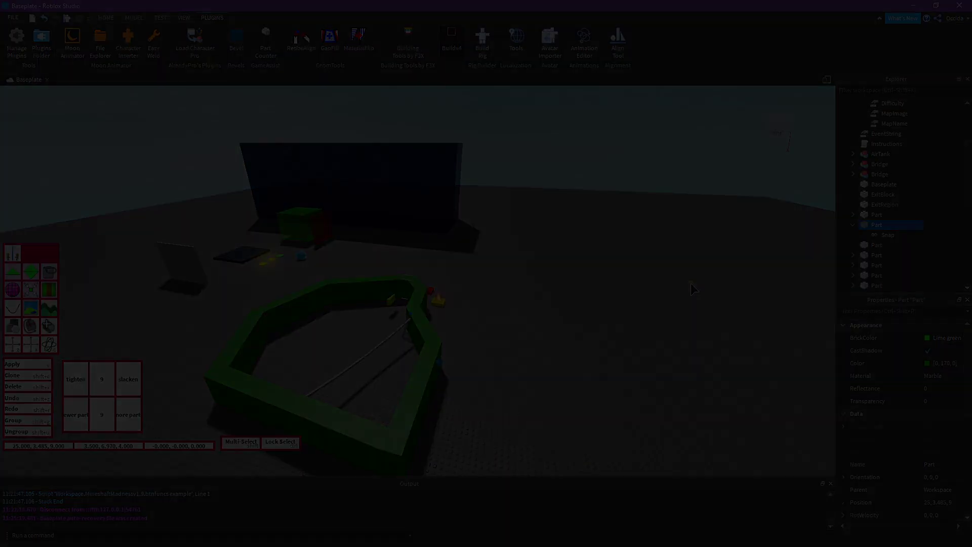
Switch to the Roblox player and run the avatar through the red tunnel of the Map Making Kit map toward the buttons
{"action": "key", "text": "w"}
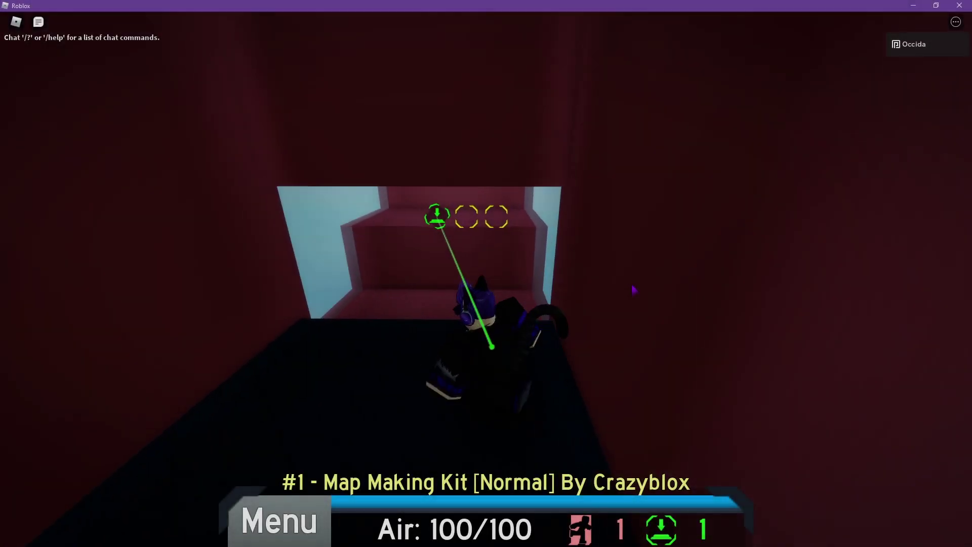
{"action": "key", "text": "shift"}
{"action": "key", "text": "space"}
{"action": "key", "text": "shift"}
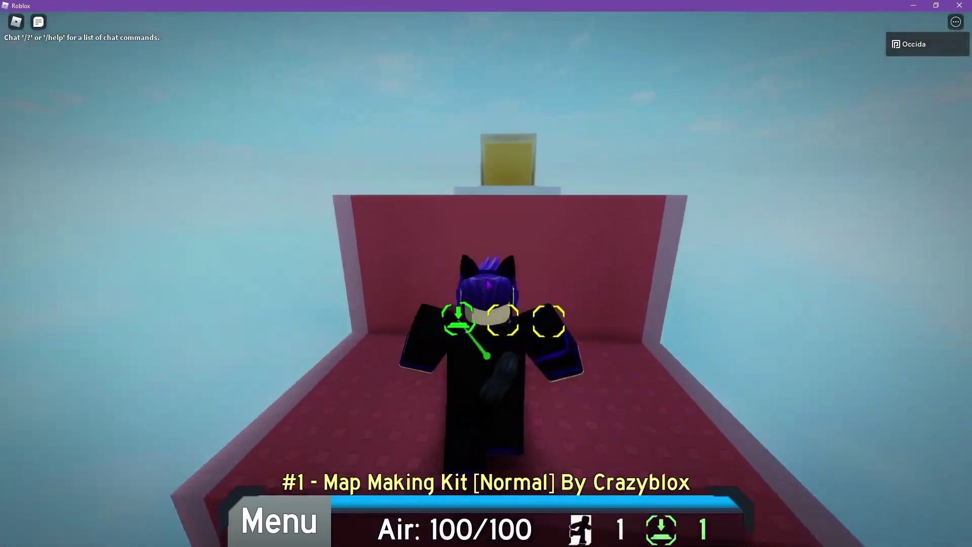
{"action": "key", "text": "w"}
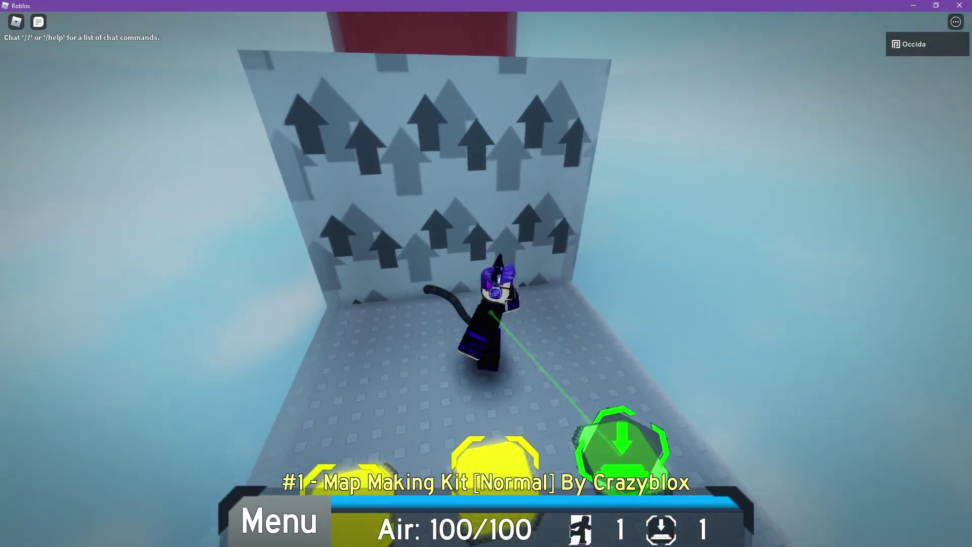
Run and jump the avatar over the button pads and past the arrow wall to the figure in white, collecting the air tank
{"action": "key", "text": "space"}
{"action": "key", "text": "w"}
{"action": "right_click_drag", "start_coordinate": [488, 282], "coordinate": [488, 284]}
{"action": "key", "text": "d"}
{"action": "key", "text": "a"}
{"action": "key", "text": "space"}
{"action": "key", "text": "space"}
{"action": "key", "text": "w"}
{"action": "key", "text": "shift"}
{"action": "key", "text": "w"}
{"action": "key", "text": "space"}
{"action": "key", "text": "w"}
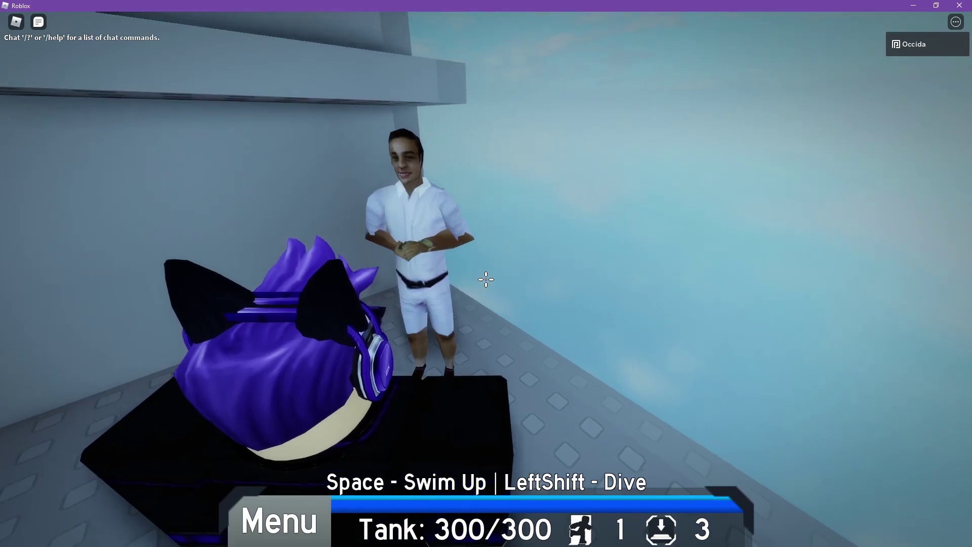
View the figure in white in first person and dive the avatar underwater along the grey passage
{"action": "scroll", "coordinate": [486, 280], "scroll_direction": "up", "scroll_amount": 5}
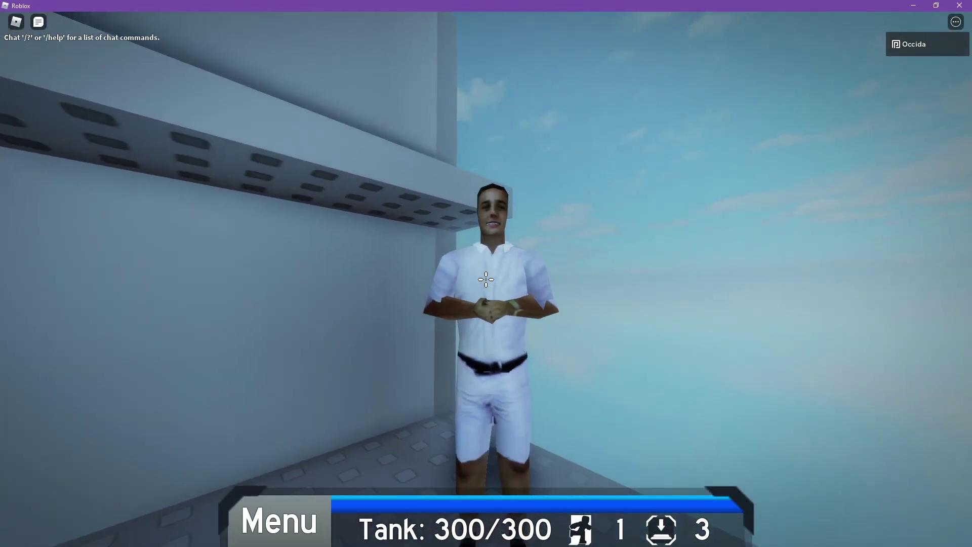
{"action": "key", "text": "w"}
{"action": "key", "text": "shift"}
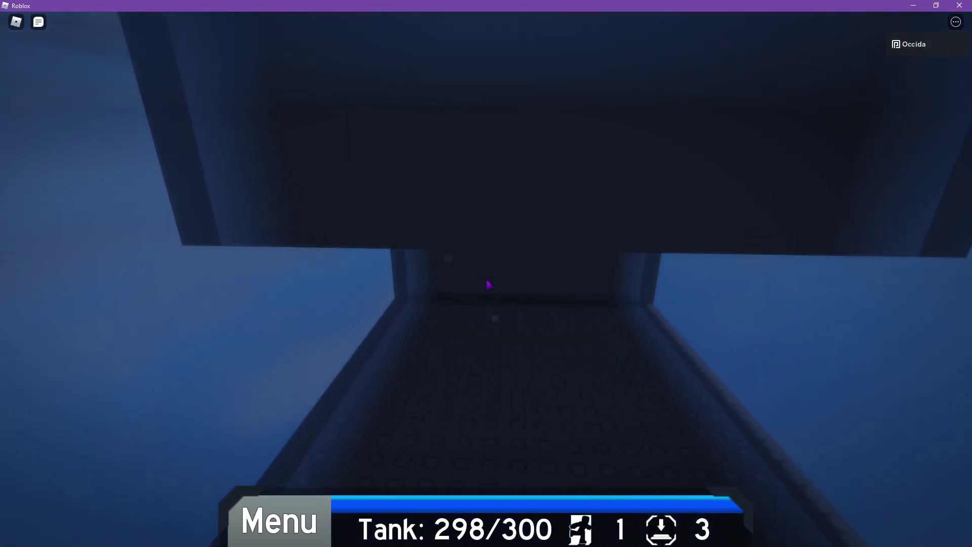